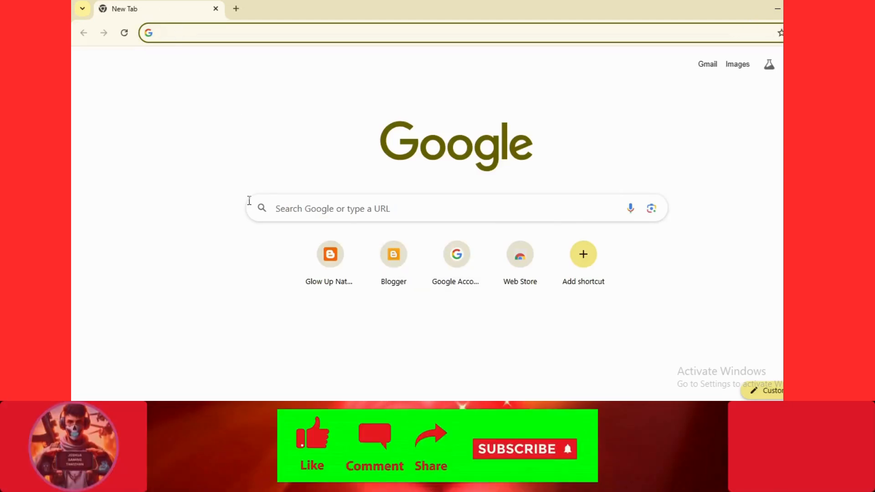
# Find Canva through a Google search, open it and create a blank 1280 × 720 px YouTube Thumbnail design
pyautogui.click(328, 209)
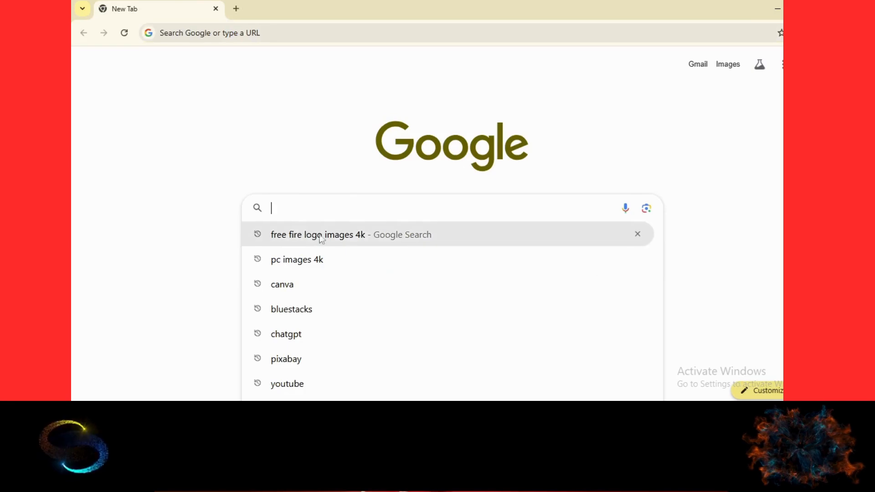
pyautogui.click(310, 286)
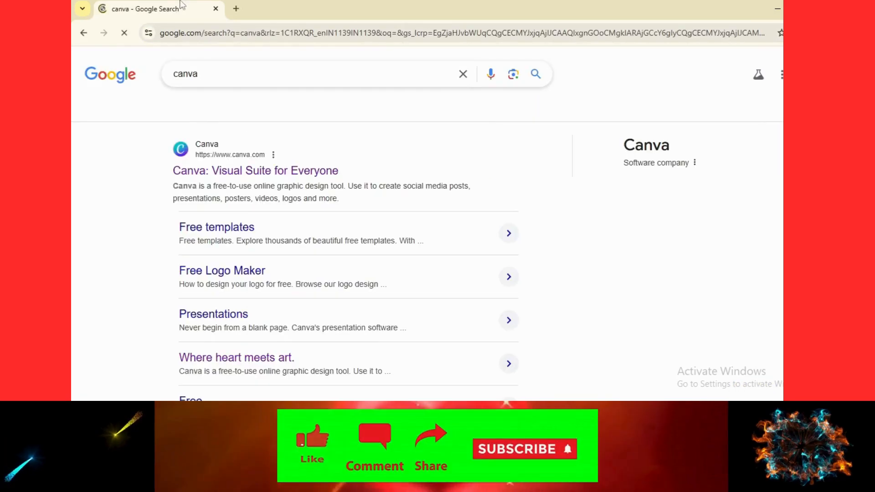
pyautogui.click(225, 152)
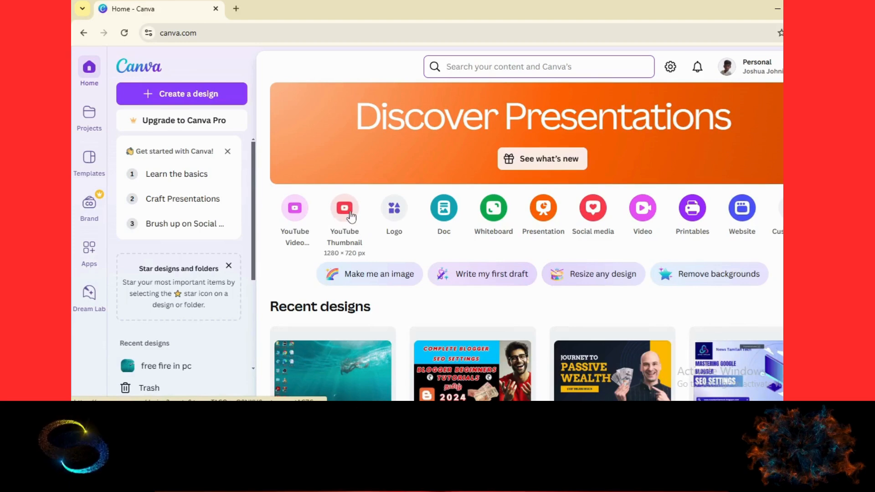
pyautogui.click(351, 216)
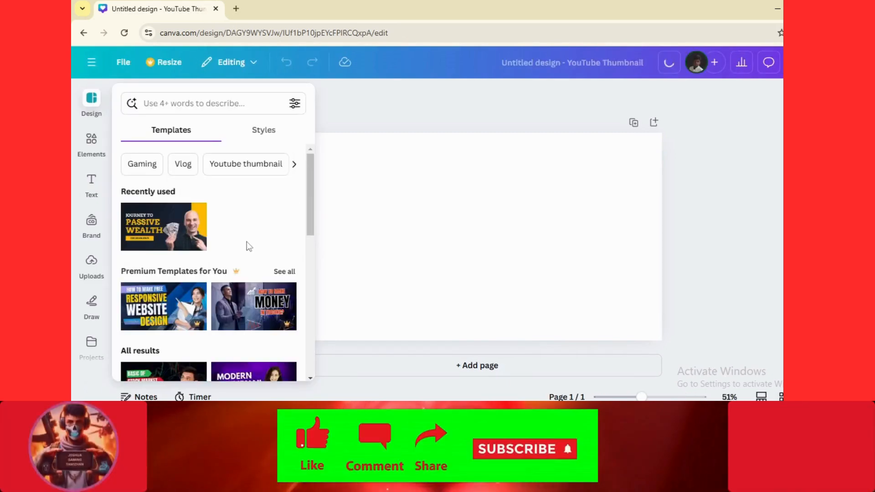
# Upload the Free Fire lobby screenshot from the "new video" folder on New Volume (E:) to the uploads
pyautogui.click(85, 268)
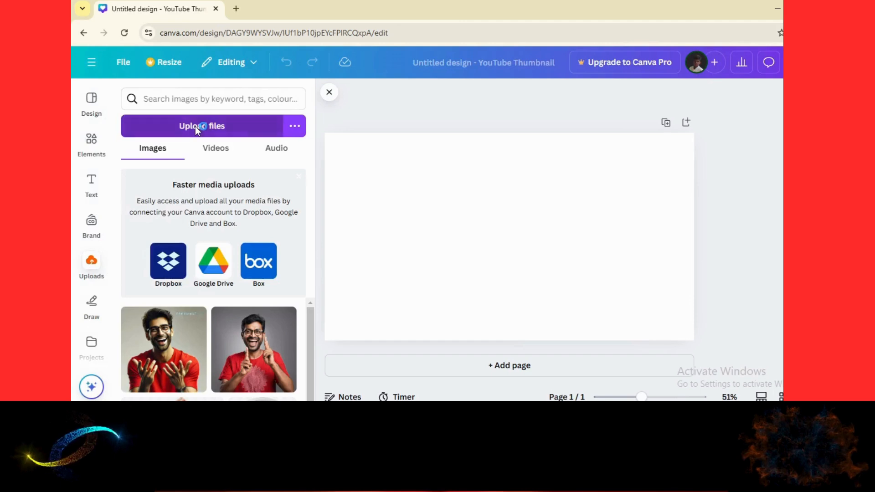
pyautogui.click(195, 127)
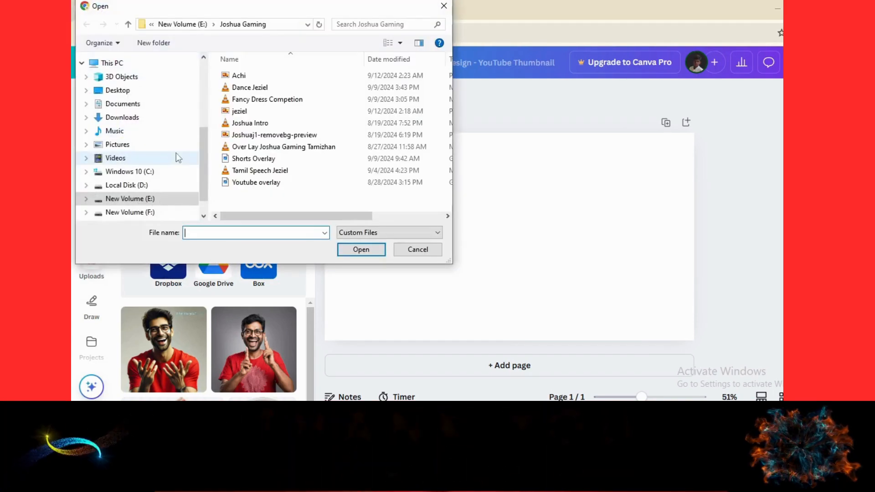
pyautogui.click(147, 198)
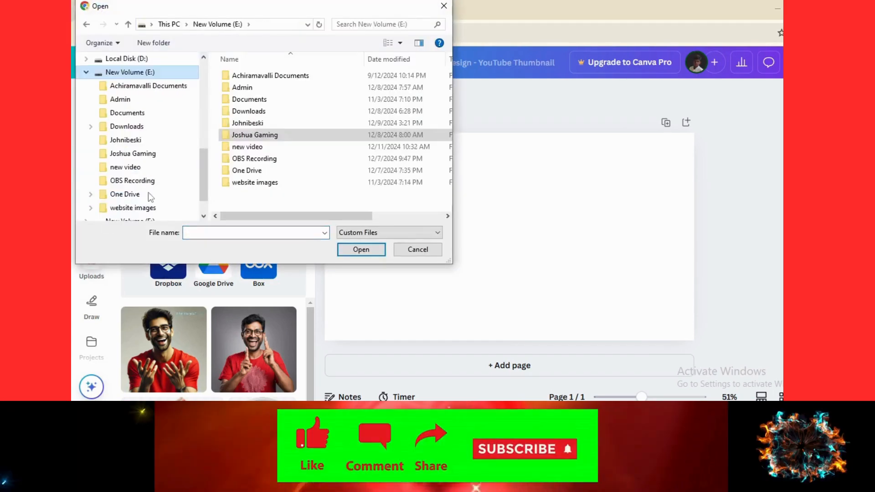
pyautogui.doubleClick(246, 146)
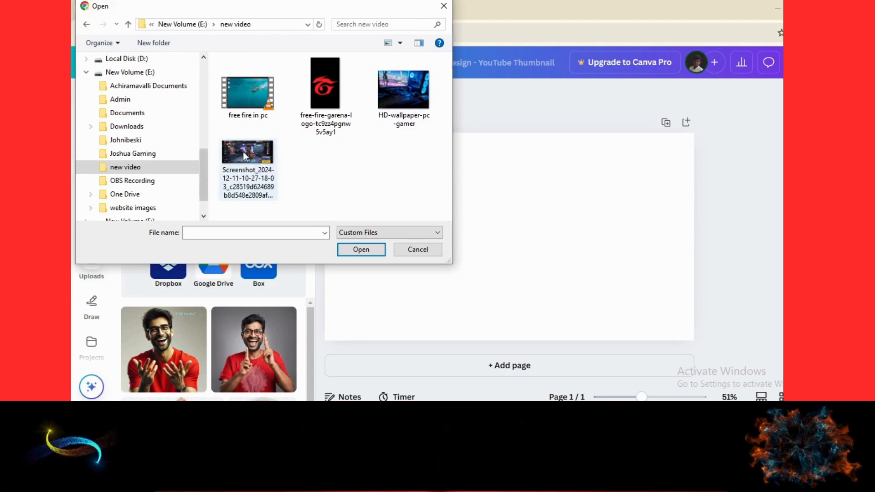
pyautogui.click(235, 145)
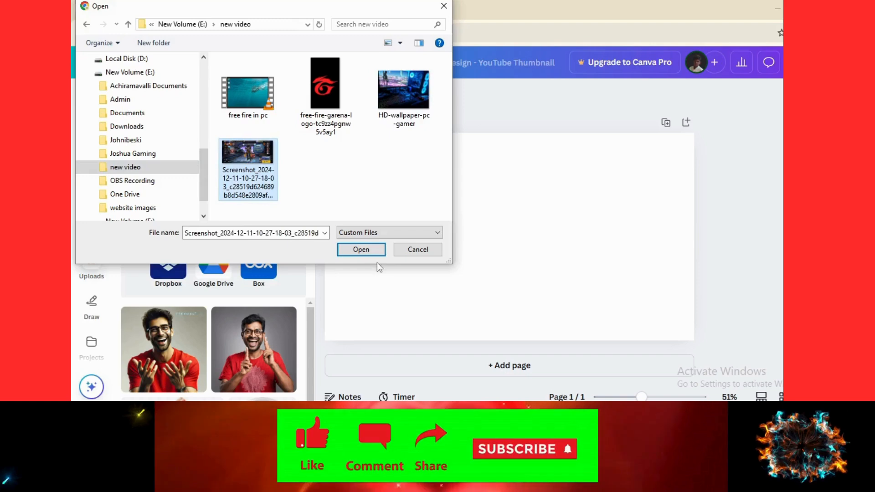
pyautogui.click(363, 251)
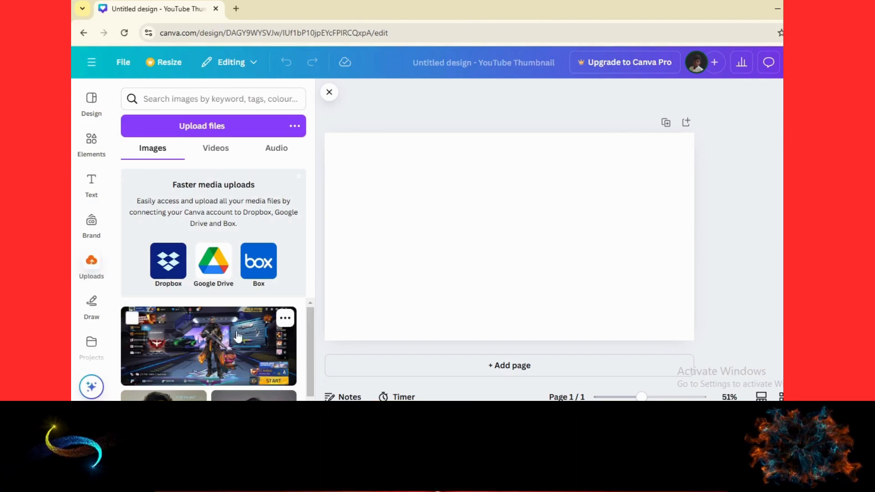
# Place the uploaded game screenshot on the page and enlarge it until it covers the whole thumbnail as the background
pyautogui.click(238, 337)
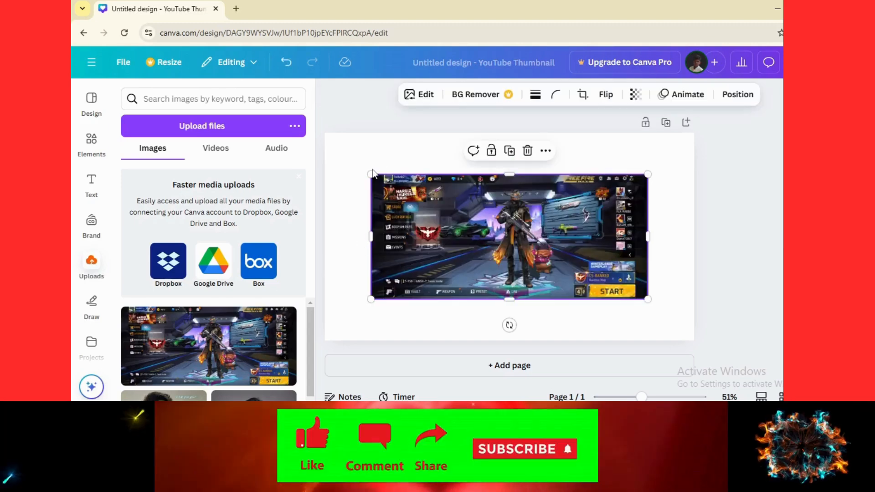
pyautogui.moveTo(371, 175); pyautogui.dragTo(330, 143)
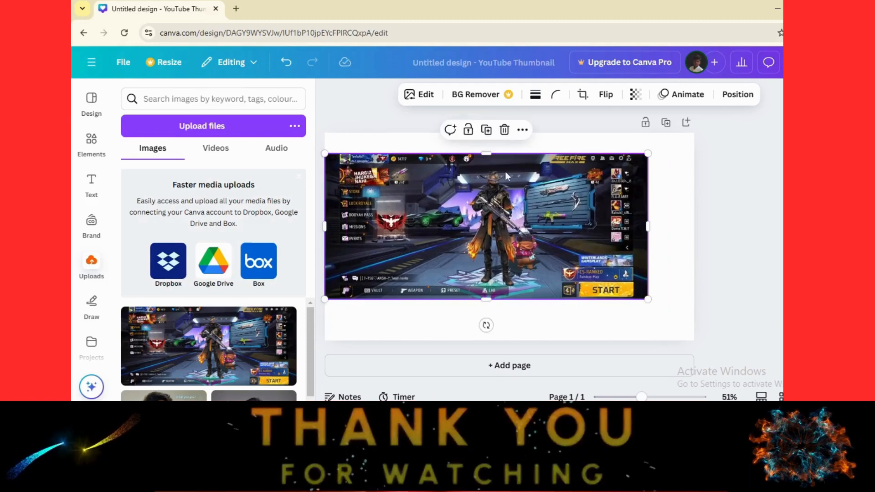
pyautogui.moveTo(648, 301); pyautogui.dragTo(685, 359)
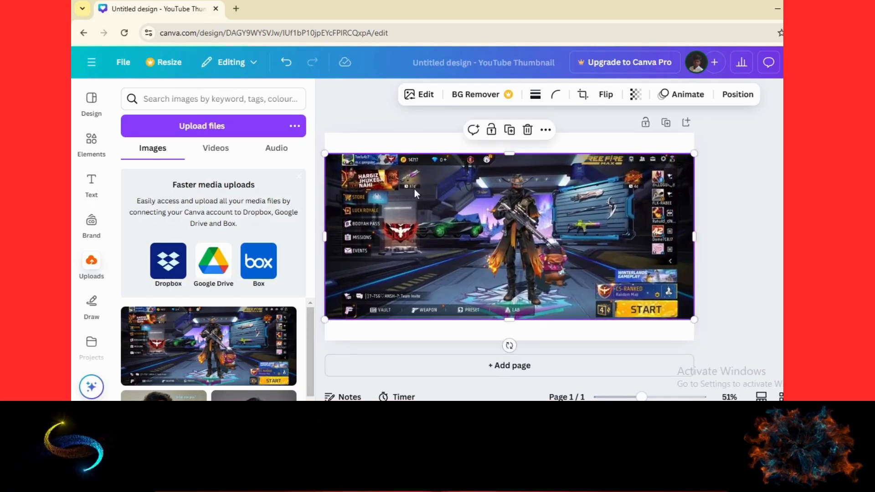
pyautogui.moveTo(506, 156); pyautogui.dragTo(508, 133)
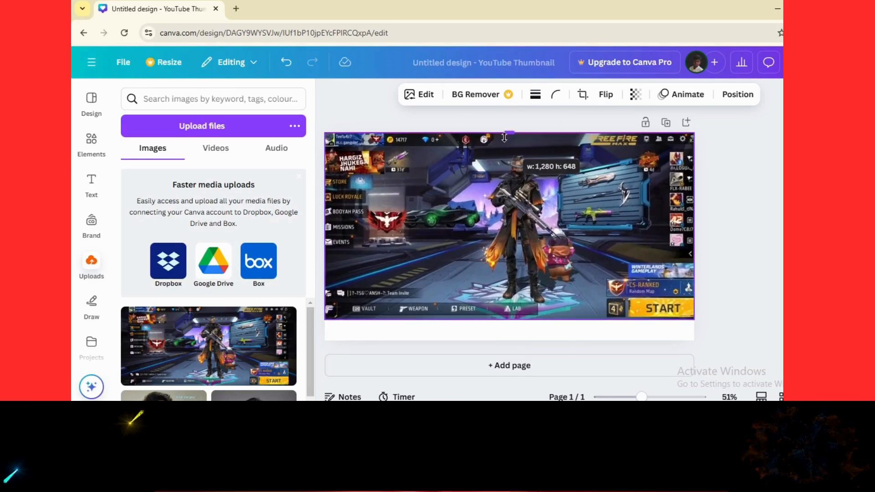
pyautogui.moveTo(512, 328); pyautogui.dragTo(516, 344)
pyautogui.moveTo(635, 304); pyautogui.dragTo(629, 302)
pyautogui.moveTo(681, 236); pyautogui.dragTo(694, 234)
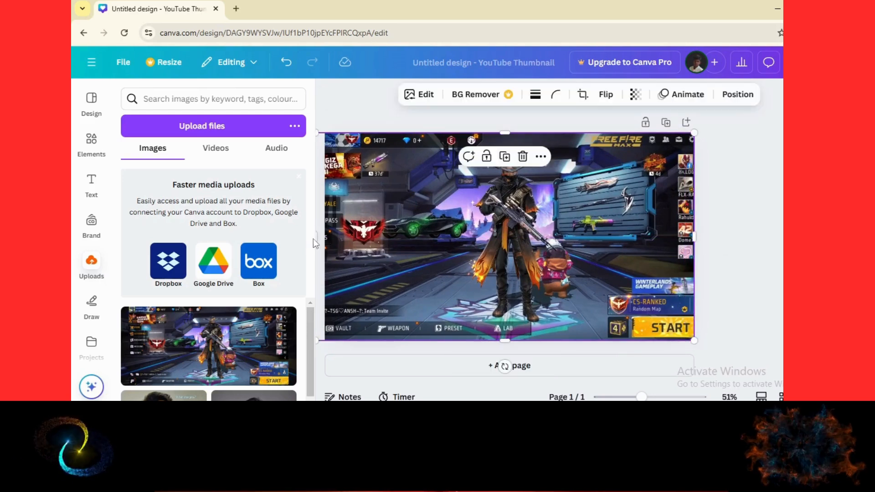
pyautogui.moveTo(318, 236); pyautogui.dragTo(325, 237)
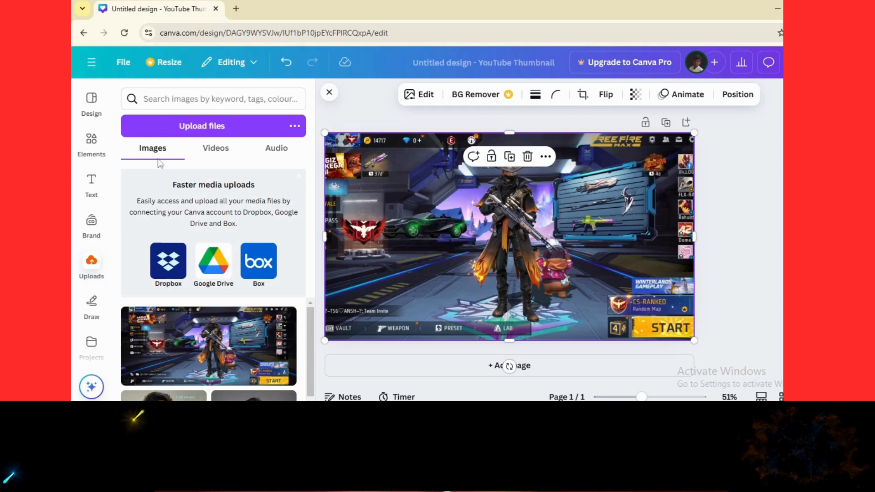
# Upload the HD-wallpaper-pc-gamer image from the "new video" folder
pyautogui.click(168, 134)
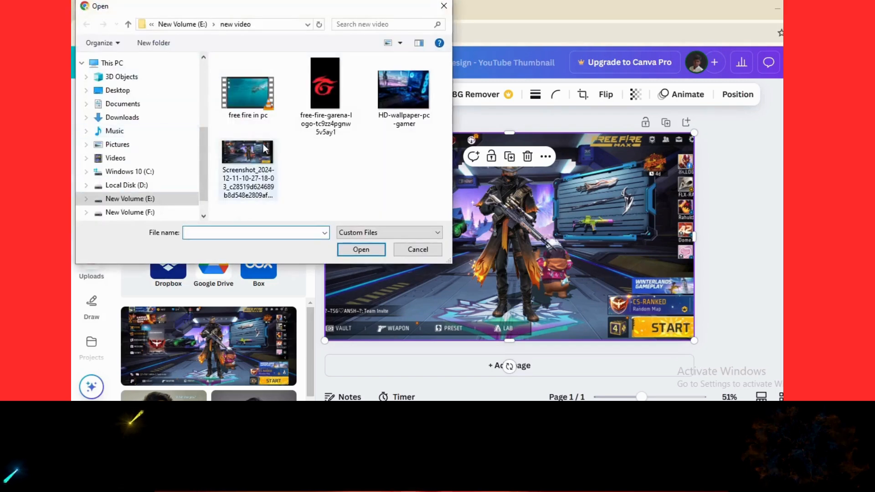
pyautogui.click(391, 94)
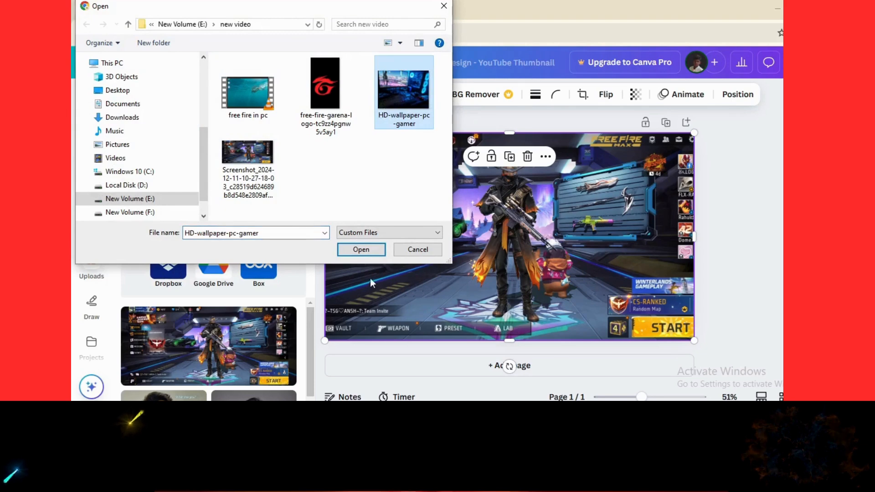
pyautogui.click(368, 251)
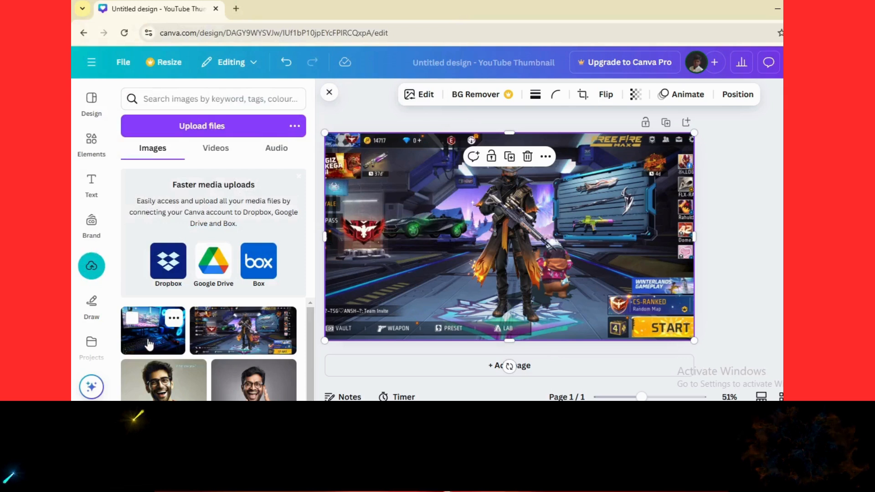
# Add the gaming PC image to the thumbnail, scale it down and fit it against the lower part of the page's left edge
pyautogui.click(150, 343)
pyautogui.moveTo(594, 301); pyautogui.dragTo(516, 242)
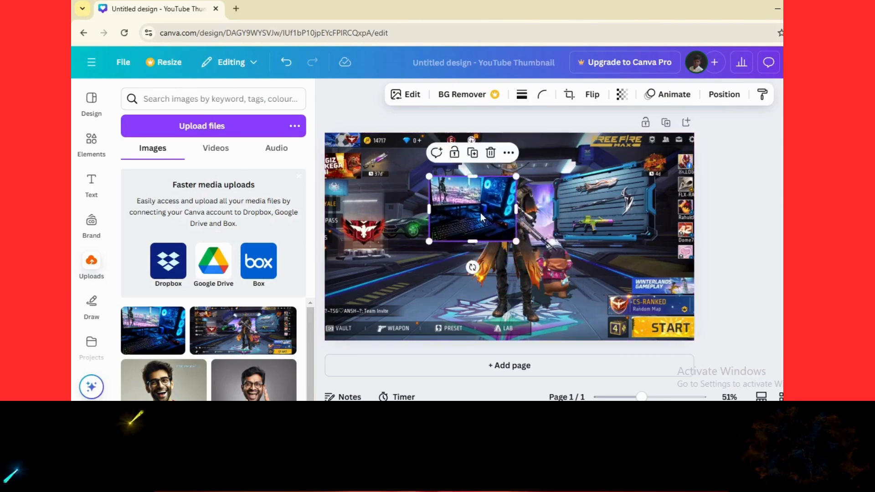
pyautogui.moveTo(482, 217); pyautogui.dragTo(411, 275)
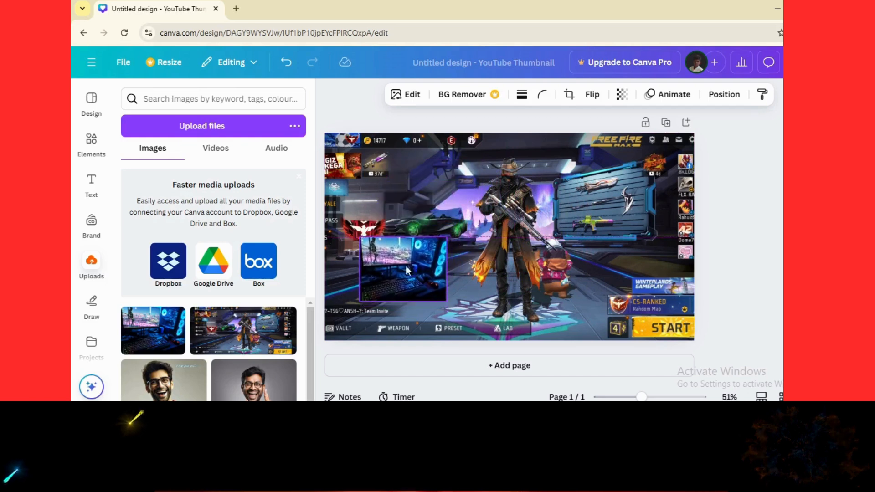
pyautogui.moveTo(406, 266); pyautogui.dragTo(406, 266)
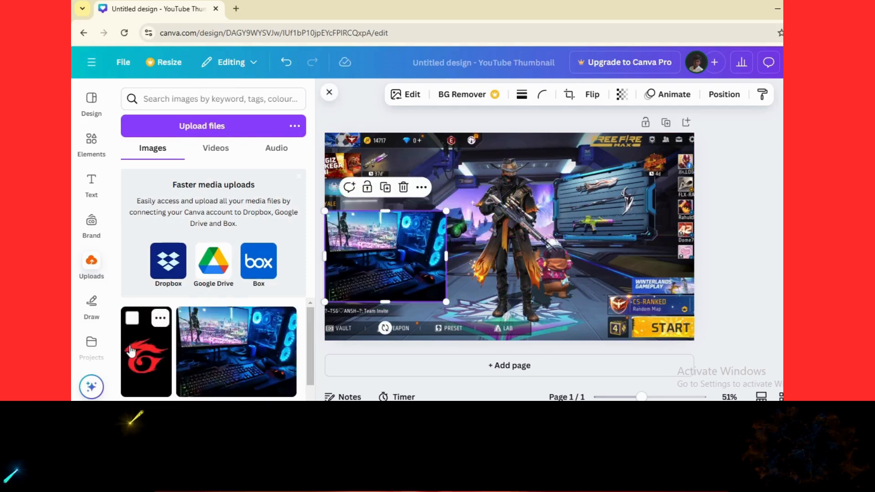
# Add the red Garena logo image, shrink it to about 242 × 157 and place it over the monitor in the PC picture
pyautogui.click(133, 352)
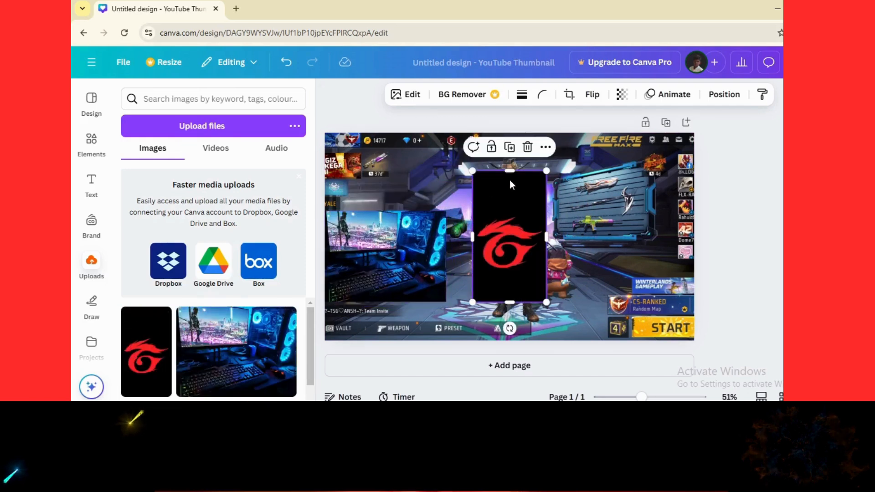
pyautogui.moveTo(543, 168); pyautogui.dragTo(514, 229)
pyautogui.moveTo(485, 273); pyautogui.dragTo(366, 252)
pyautogui.moveTo(363, 249); pyautogui.dragTo(362, 252)
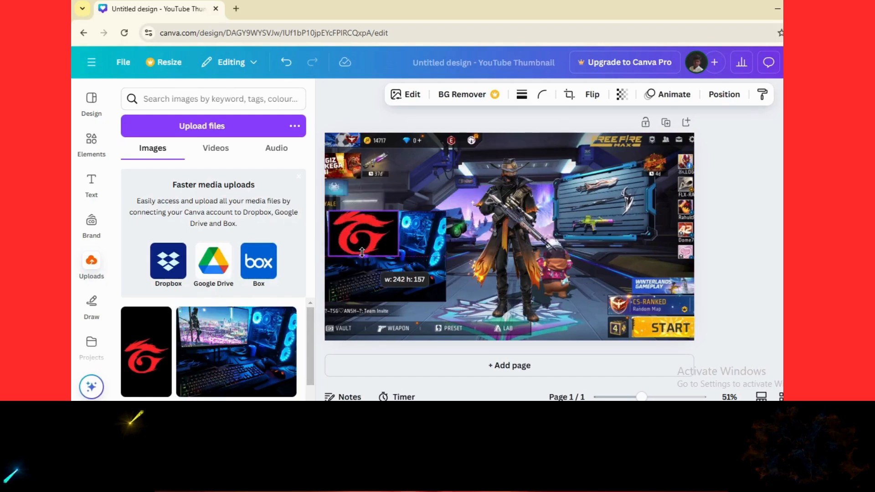
pyautogui.click(669, 329)
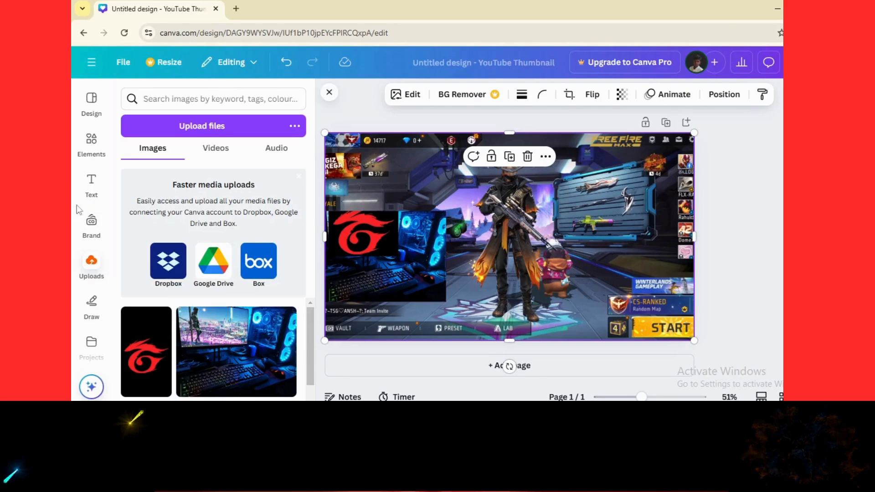
# Add the "Soft Shadow" font combination, scale it to font size 71.2 and place it on the right side of the thumbnail
pyautogui.click(98, 193)
pyautogui.scroll(-10, 192, 262)
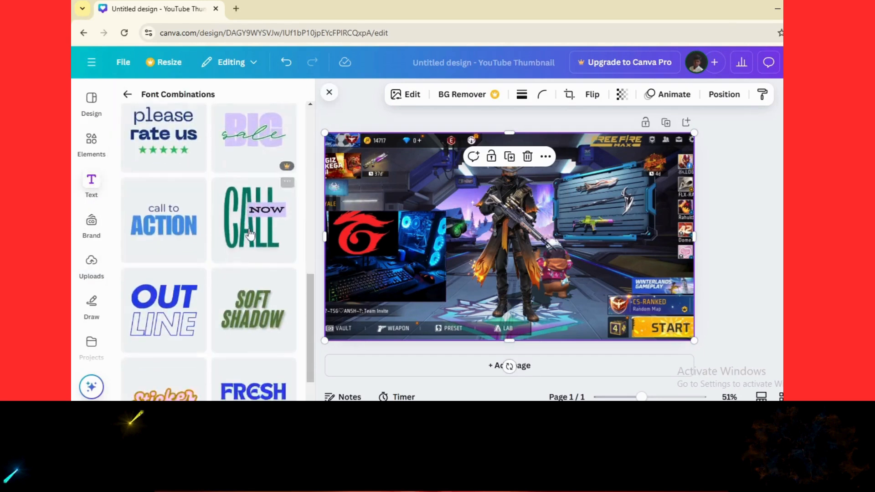
pyautogui.click(256, 142)
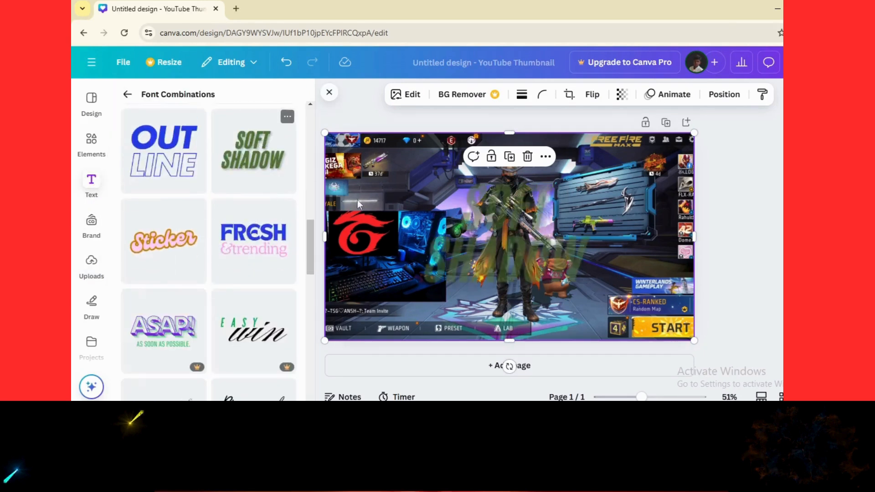
pyautogui.moveTo(501, 259); pyautogui.dragTo(501, 258)
pyautogui.moveTo(484, 214); pyautogui.dragTo(591, 173)
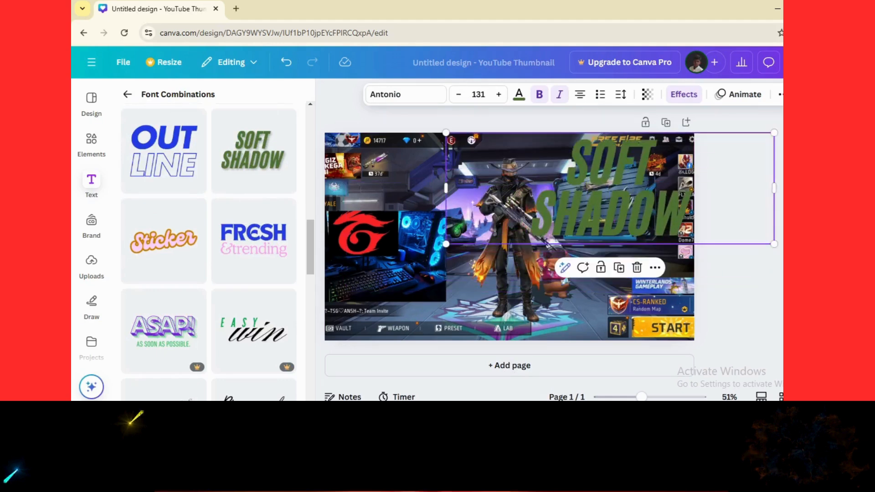
pyautogui.moveTo(761, 236); pyautogui.dragTo(634, 192)
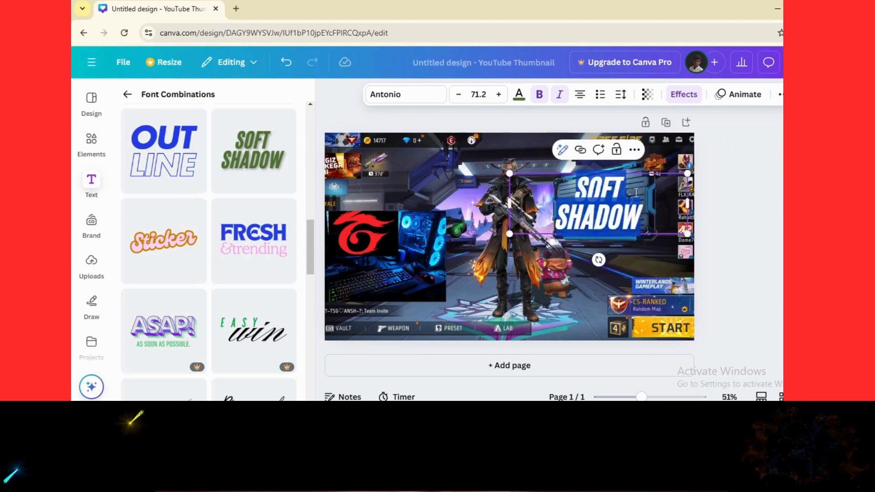
# Replace the placeholder text with "FREE FIRE IN PC" and reposition it beside the character at font size 59.3
pyautogui.press('BackSpace')
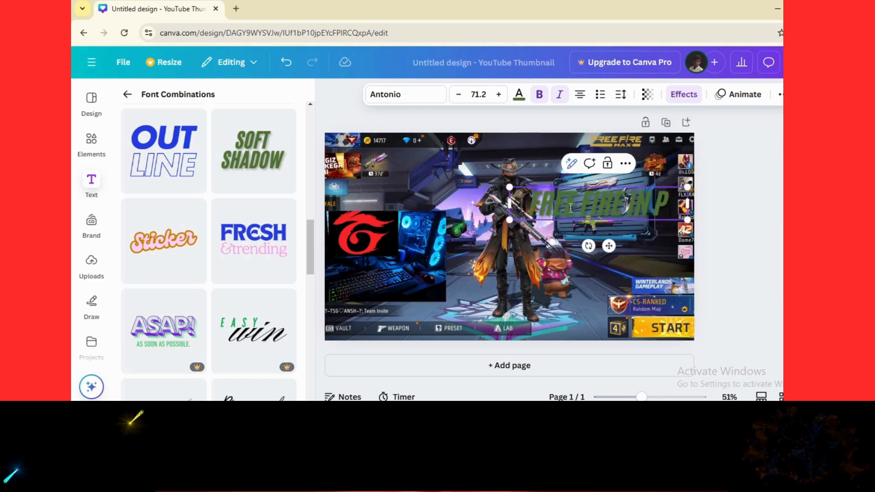
pyautogui.write('FREE FIRE IN PC')
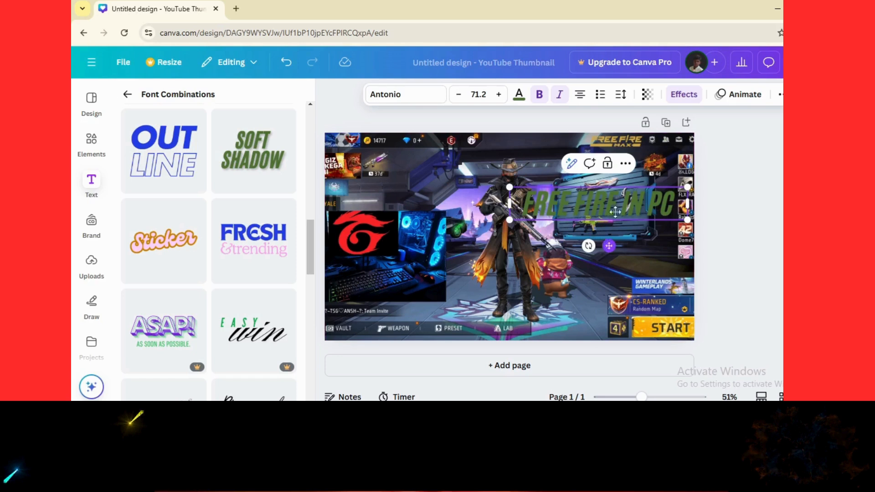
pyautogui.moveTo(616, 212); pyautogui.dragTo(614, 253)
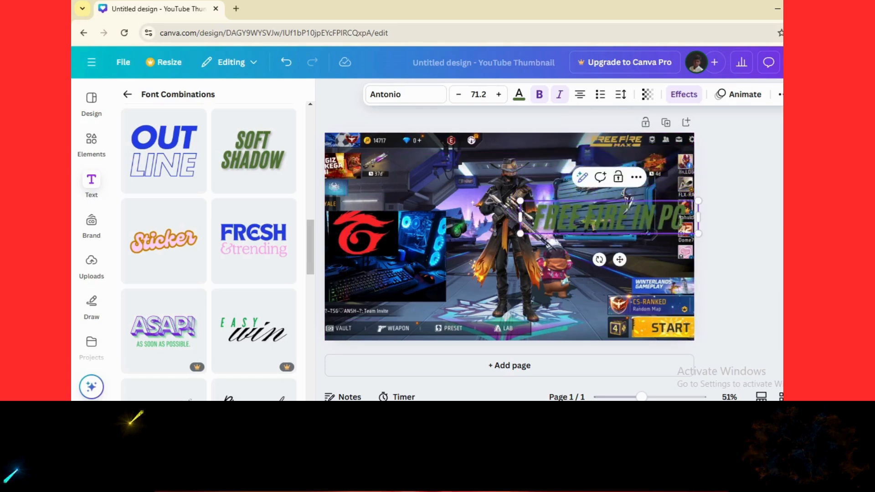
pyautogui.moveTo(699, 233); pyautogui.dragTo(668, 228)
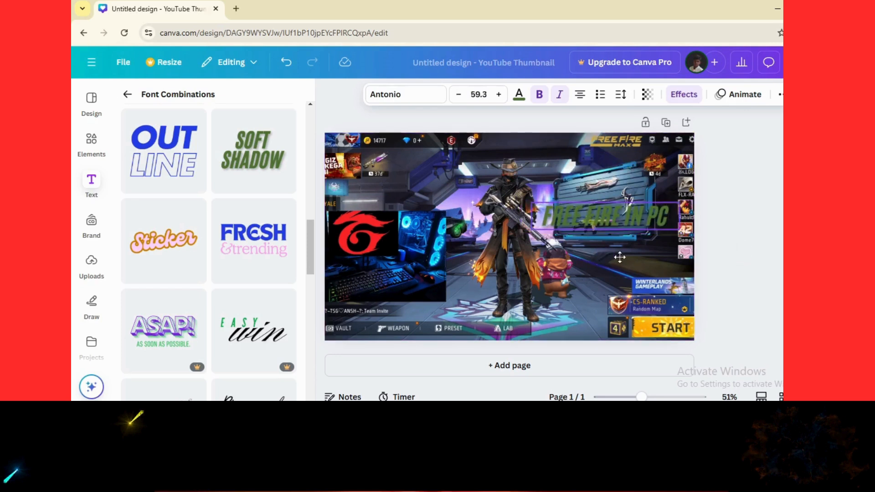
# Change the text colour of the "FREE FIRE IN PC" title using a preset colour swatch
pyautogui.click(519, 94)
pyautogui.scroll(-4, 226, 255)
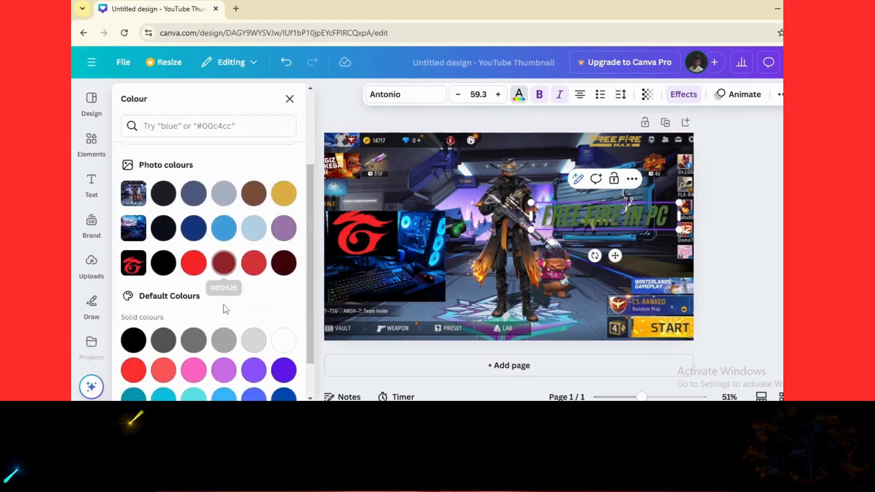
pyautogui.click(283, 292)
pyautogui.click(289, 99)
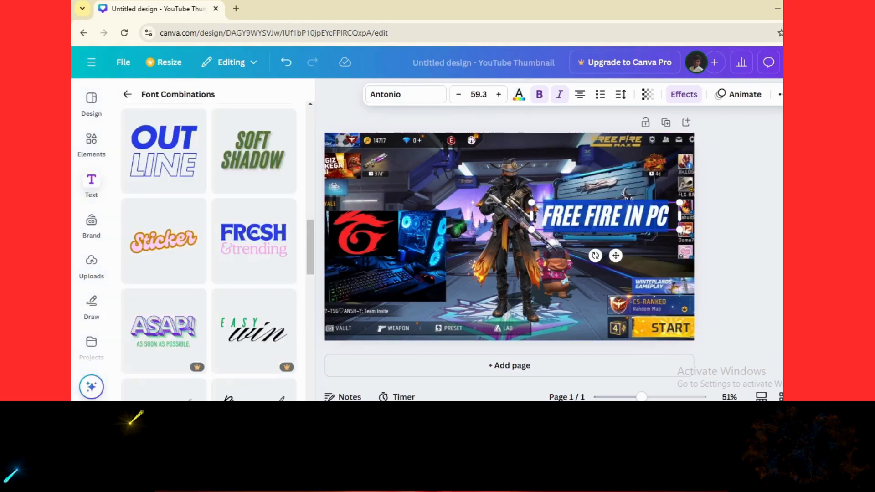
# Nudge the "FREE FIRE IN PC" title slightly lower beside the character
pyautogui.click(761, 210)
pyautogui.moveTo(587, 231); pyautogui.dragTo(586, 231)
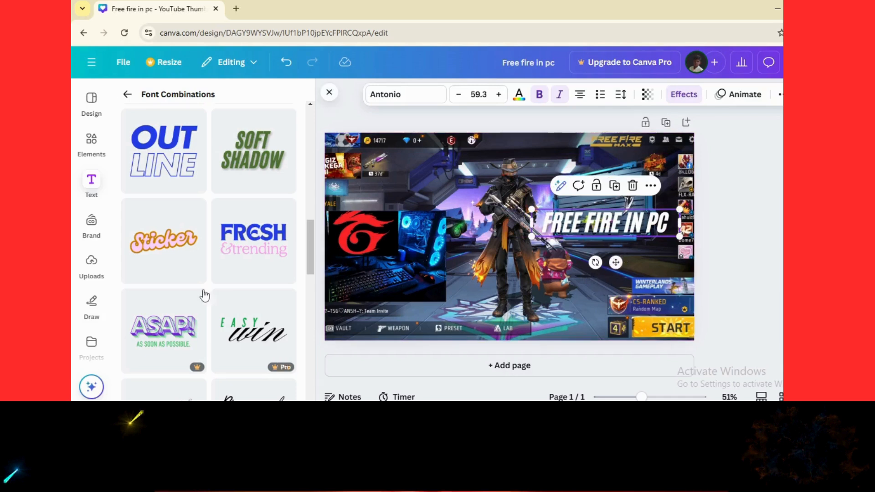
# Add the "Golden Hour" font combination, scale it to font size 48.3 above the PC picture and change its text to "HOW TO PLAY"
pyautogui.scroll(-5, 255, 241)
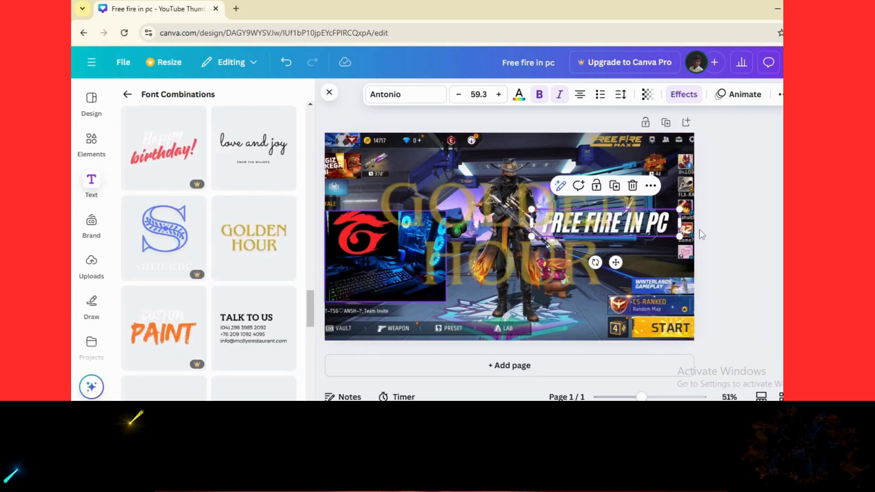
pyautogui.moveTo(702, 235); pyautogui.dragTo(582, 269)
pyautogui.moveTo(642, 292); pyautogui.dragTo(469, 219)
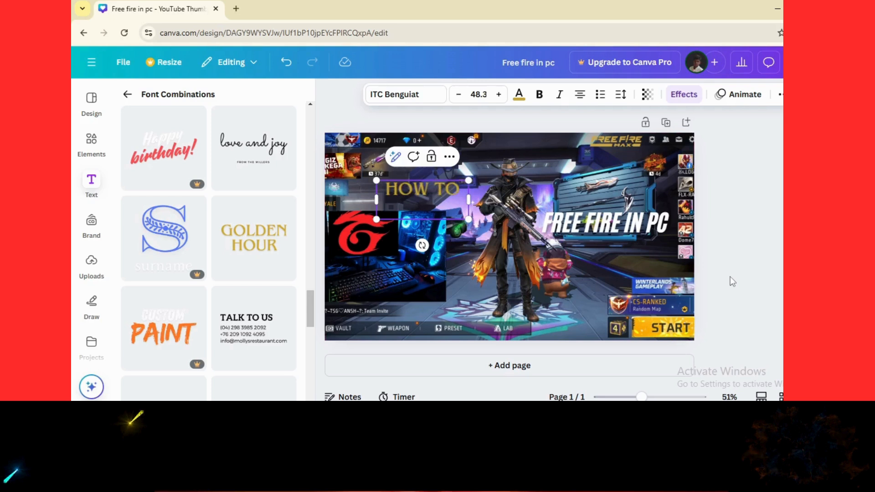
pyautogui.write('LAY')
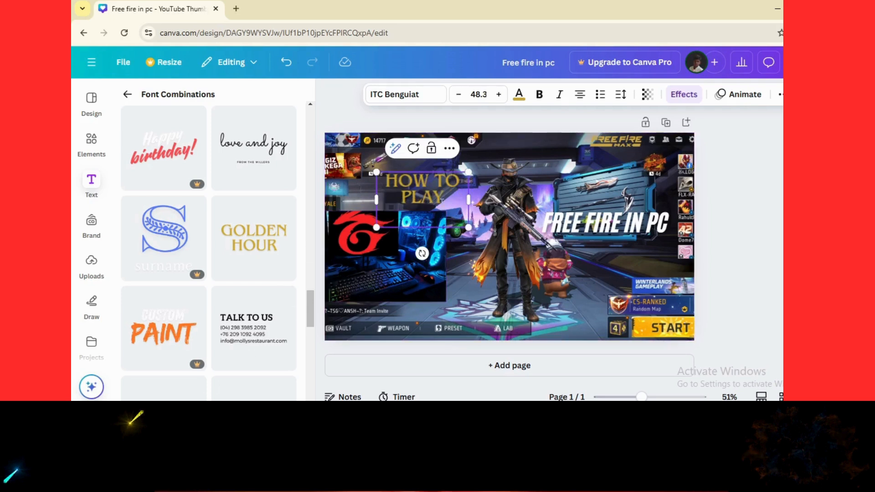
# Recolour the "HOW TO PLAY" text with the bright red from the Garena logo's photo colours
pyautogui.click(519, 95)
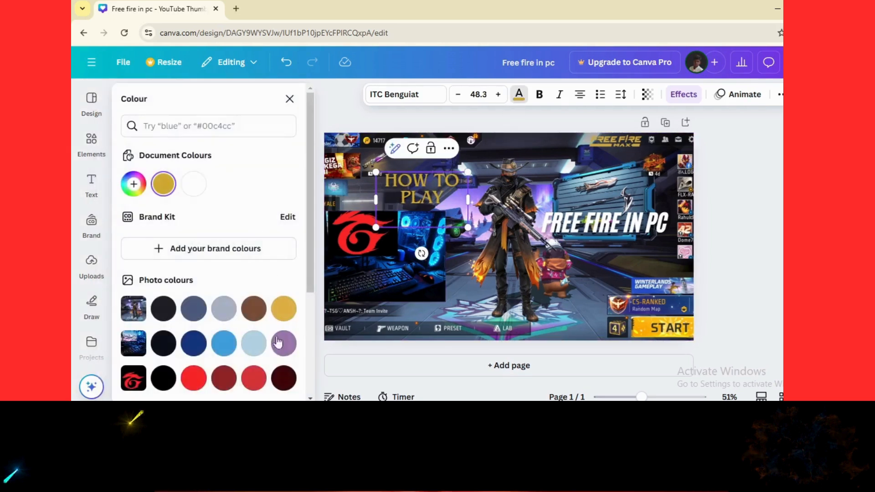
pyautogui.click(192, 377)
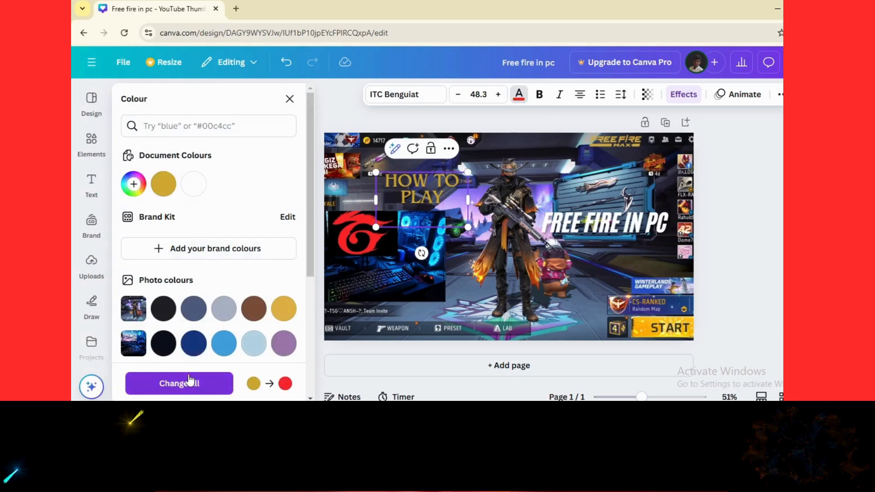
pyautogui.click(191, 381)
pyautogui.click(519, 95)
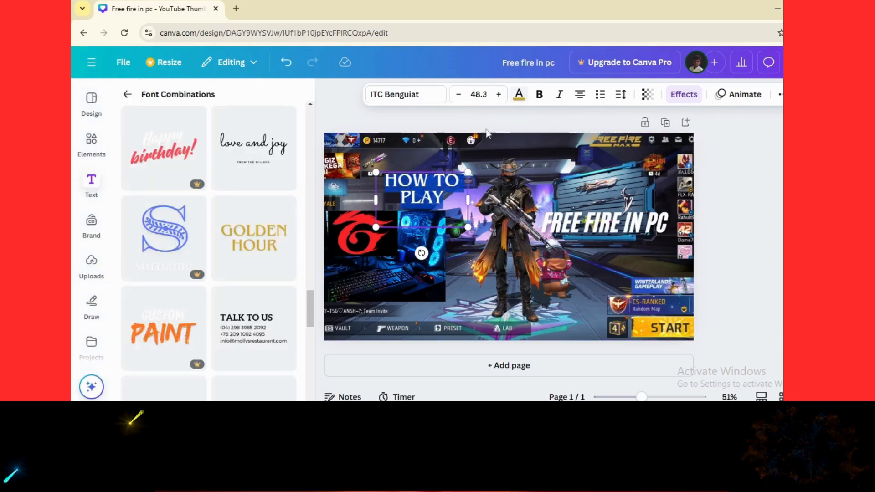
pyautogui.scroll(-2, 288, 203)
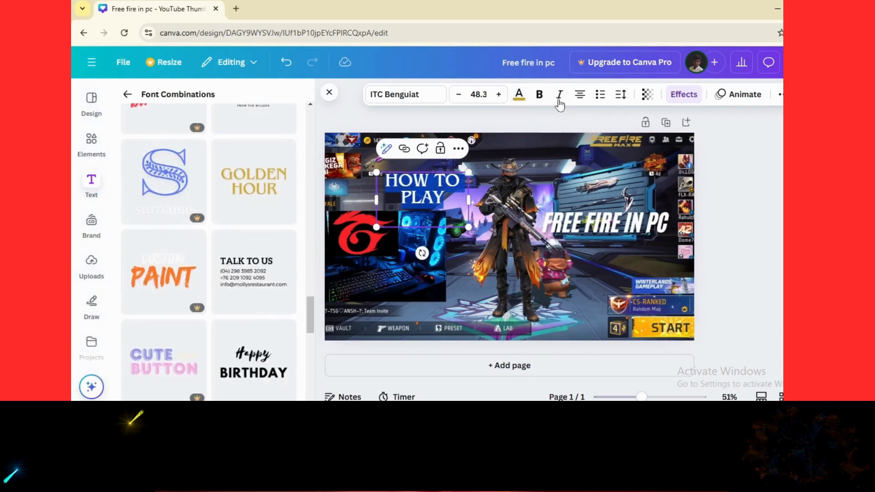
pyautogui.click(519, 94)
pyautogui.scroll(-3, 191, 289)
pyautogui.click(195, 267)
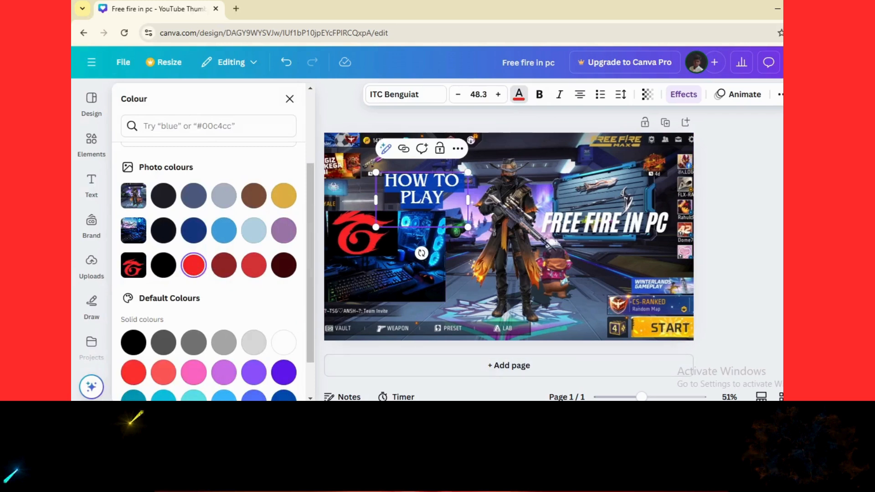
pyautogui.click(730, 273)
# Move "HOW TO PLAY" above the "FREE FIRE IN PC" title and add a question mark to its end
pyautogui.moveTo(412, 180); pyautogui.dragTo(589, 182)
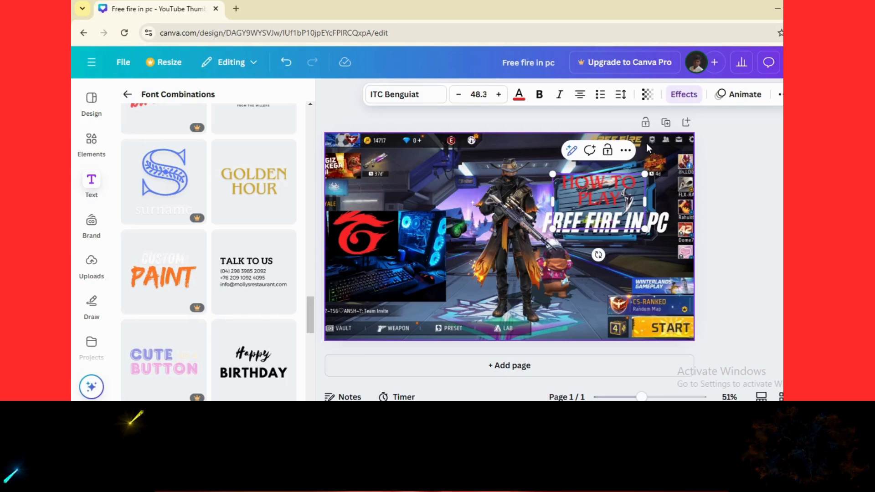
pyautogui.write('?')
pyautogui.click(751, 198)
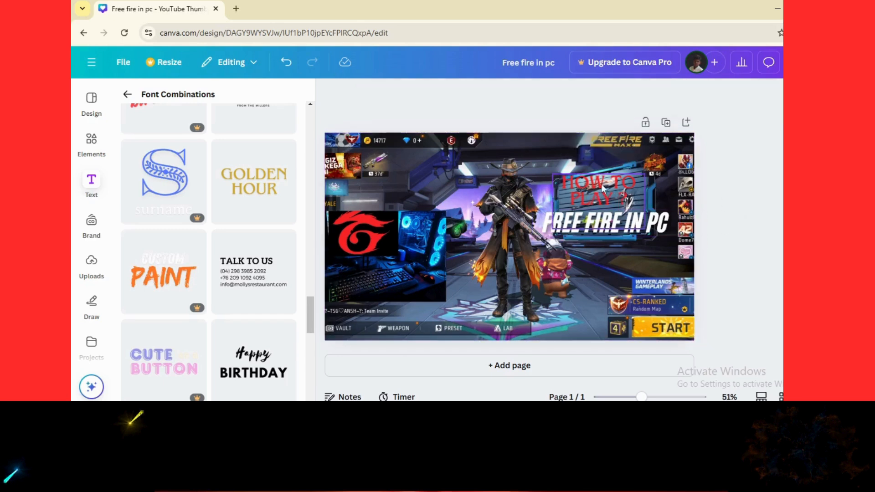
# Widen the "HOW TO PLAY ?" text box so it fits on one line and set its font size to 52.3
pyautogui.moveTo(601, 186); pyautogui.dragTo(509, 196)
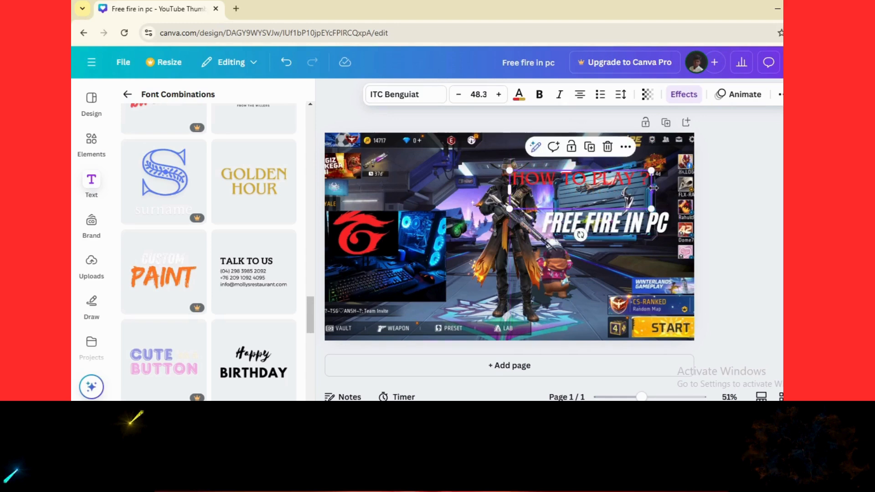
pyautogui.moveTo(654, 188); pyautogui.dragTo(682, 196)
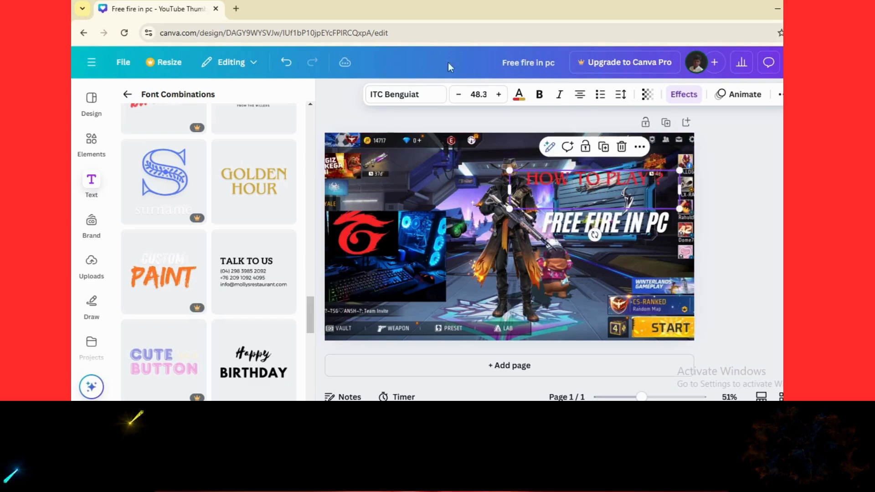
pyautogui.click(499, 96)
pyautogui.click(500, 95)
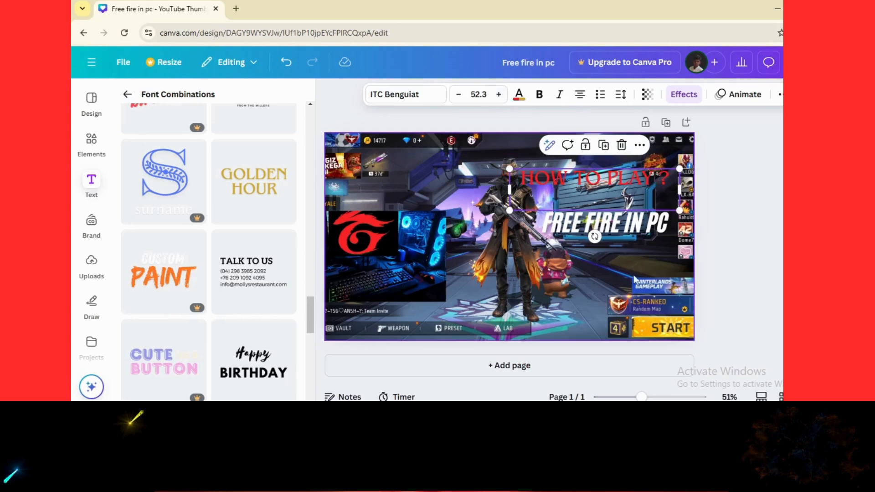
pyautogui.click(535, 280)
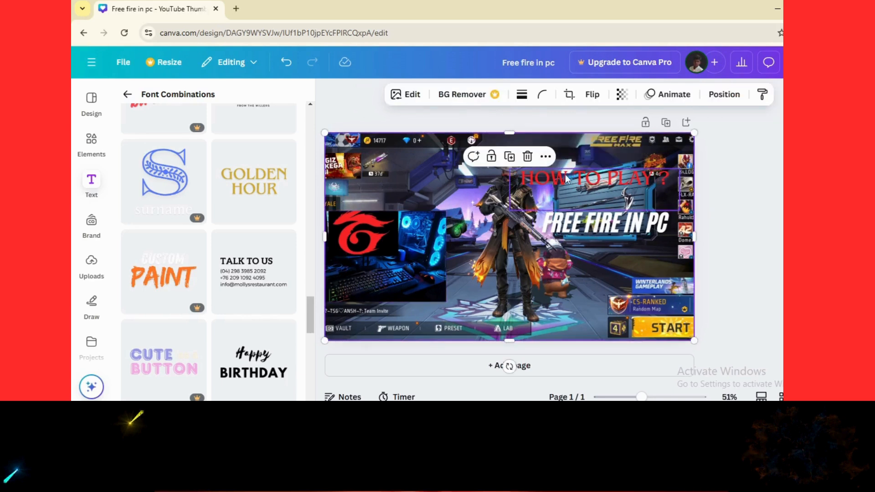
# Apply the Background text effect to "HOW TO PLAY ?" and position it just above the "FREE FIRE IN PC" title
pyautogui.moveTo(566, 177); pyautogui.dragTo(579, 189)
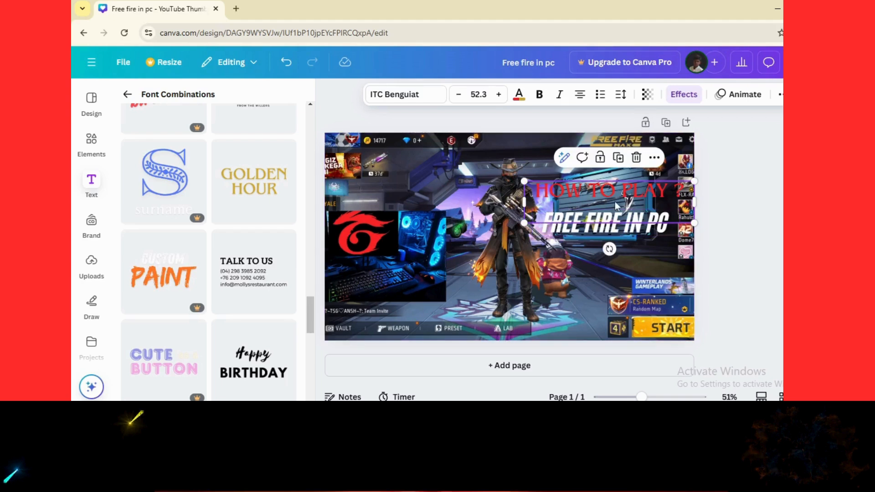
pyautogui.moveTo(616, 206); pyautogui.dragTo(612, 186)
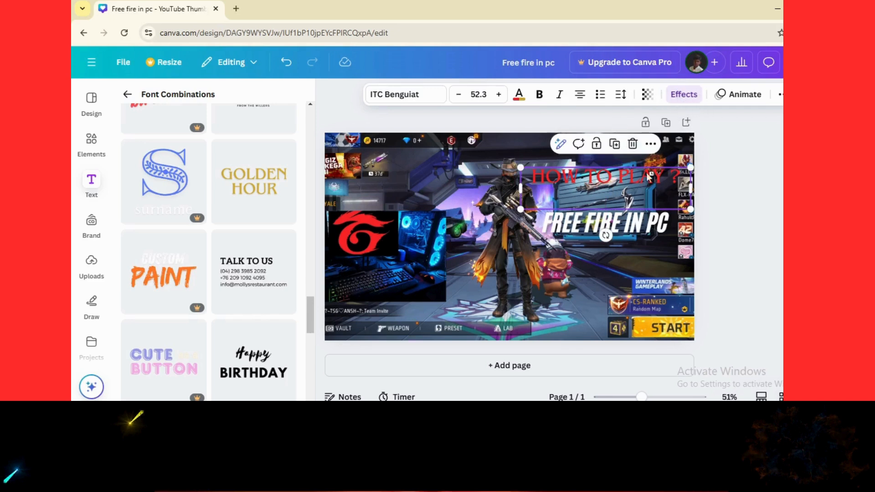
pyautogui.click(692, 97)
pyautogui.scroll(-4, 254, 273)
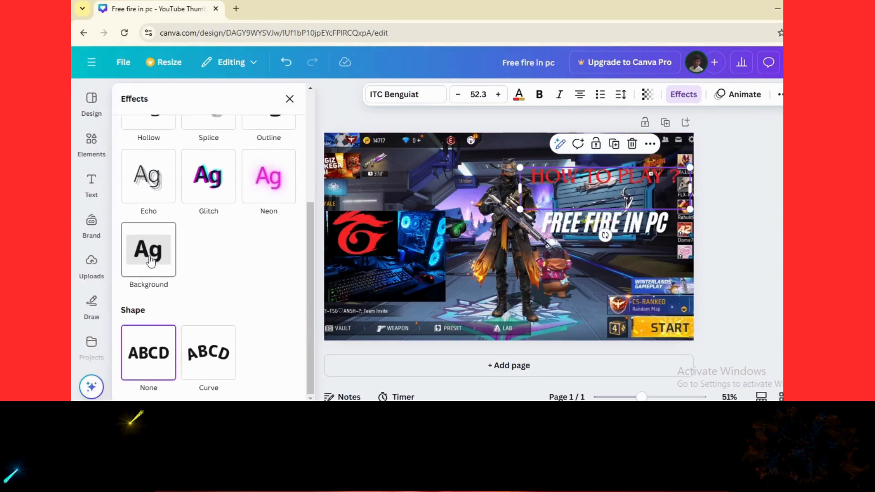
pyautogui.click(150, 261)
pyautogui.click(290, 99)
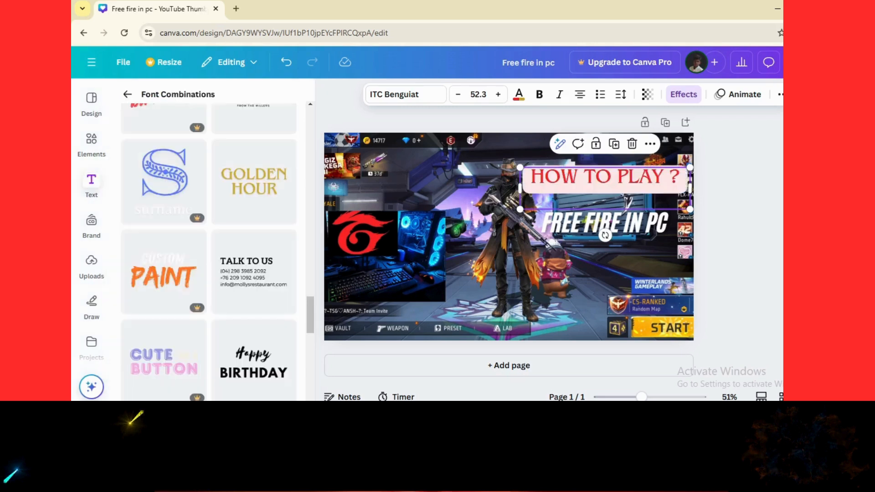
pyautogui.click(581, 286)
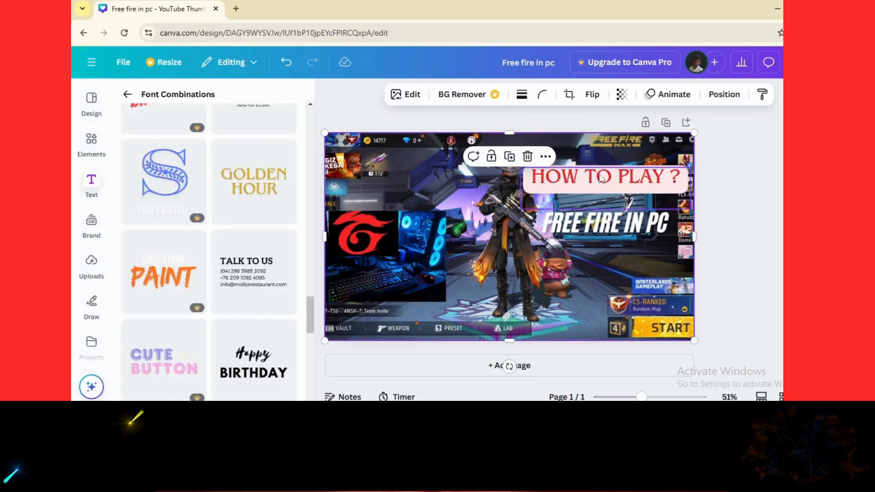
pyautogui.moveTo(598, 176); pyautogui.dragTo(595, 183)
pyautogui.click(562, 272)
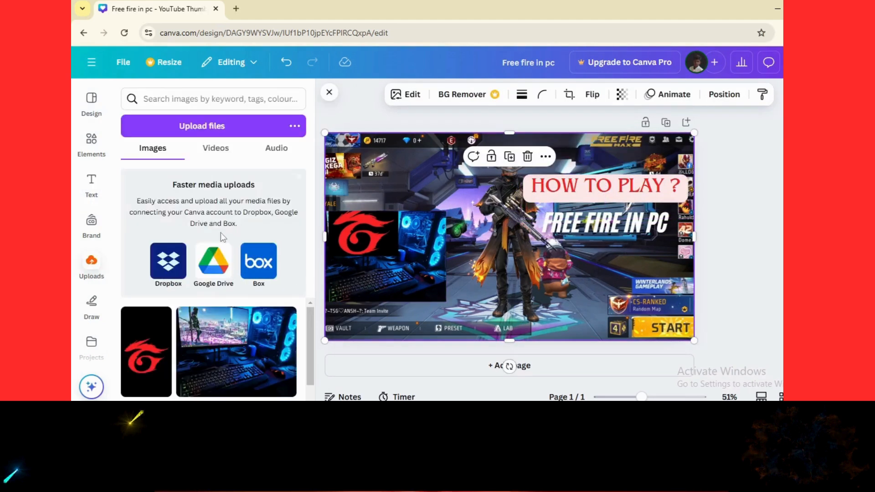
# Find the glitch-style "Game On" font combination and add it to the thumbnail
pyautogui.click(91, 182)
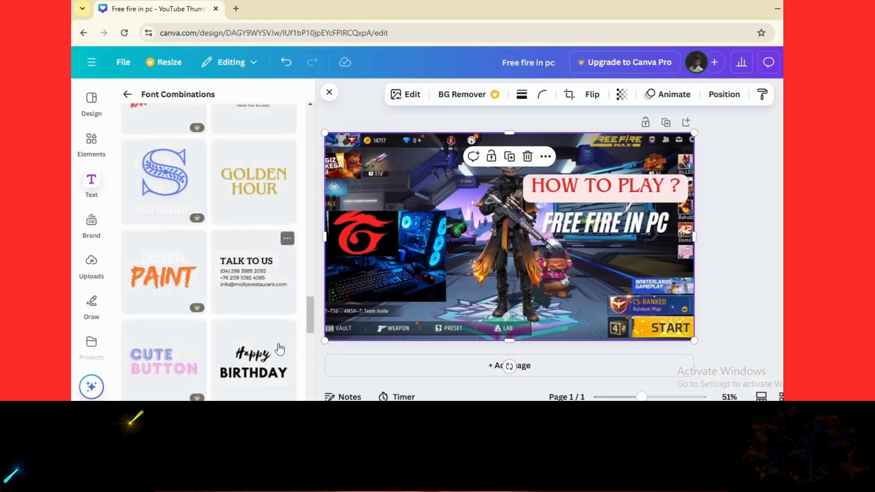
pyautogui.scroll(-12, 280, 349)
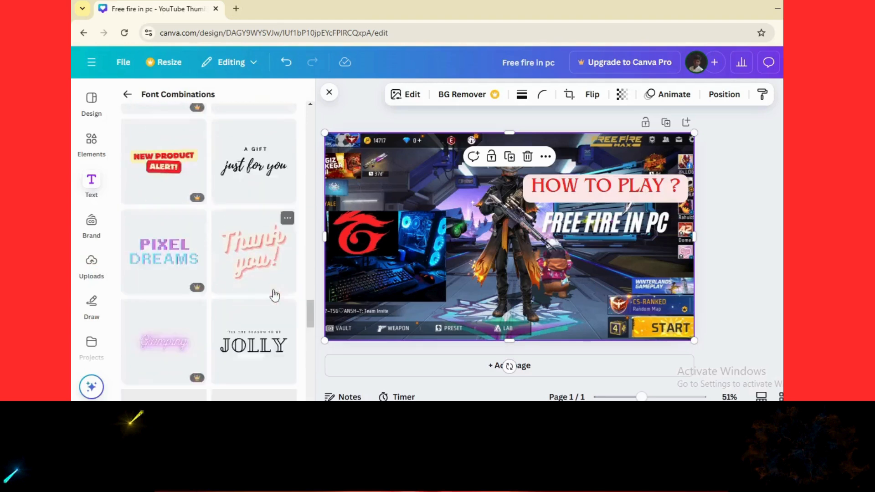
pyautogui.scroll(-2, 275, 296)
pyautogui.scroll(3, 275, 296)
pyautogui.scroll(-4, 275, 296)
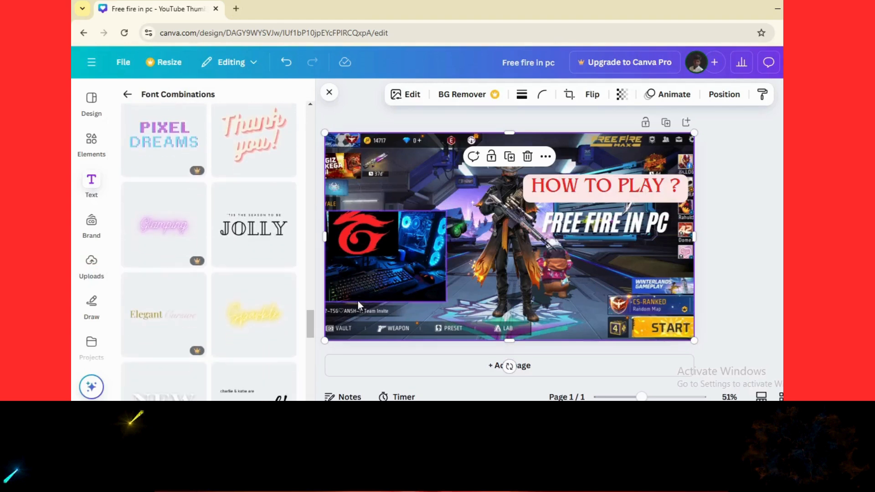
pyautogui.scroll(-5, 256, 274)
pyautogui.click(254, 173)
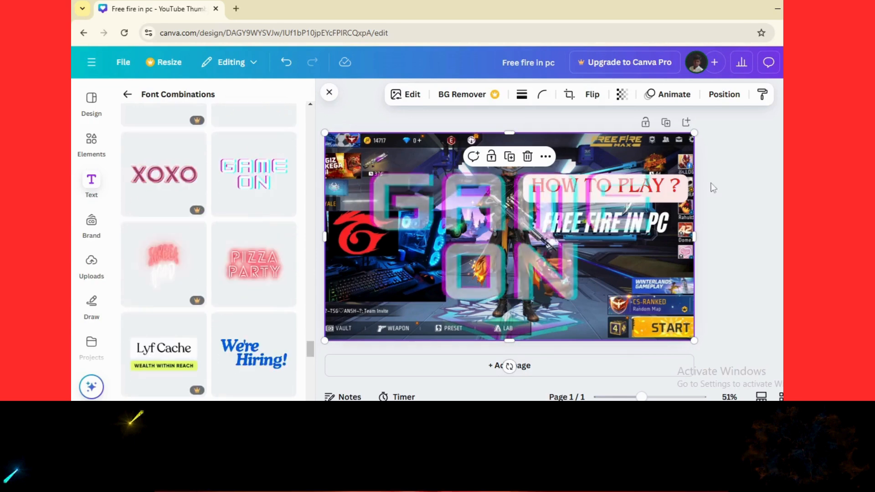
# Replace the "GAME ON" text with "WITH" and shrink it to font size 50.1 beneath the "FREE FIRE IN PC" title
pyautogui.click(618, 251)
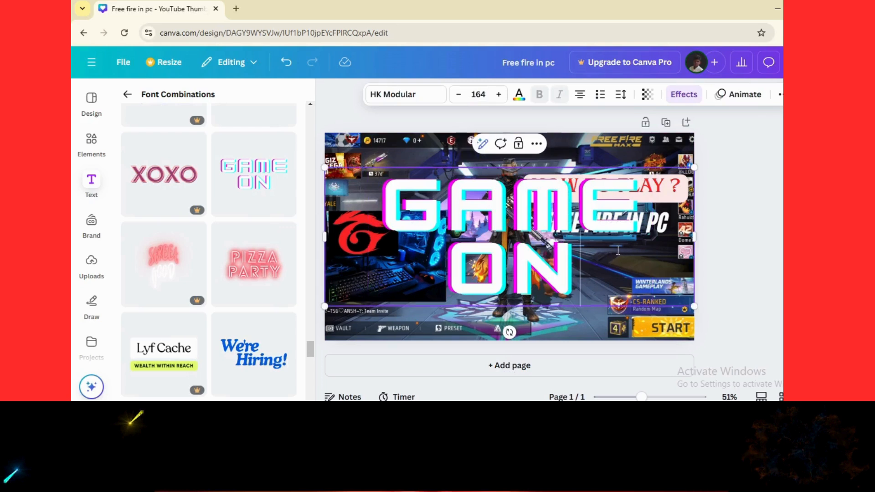
pyautogui.press('BackSpace')
pyautogui.press('BackSpace')
pyautogui.press('BackSpace')
pyautogui.press('BackSpace')
pyautogui.press('BackSpace')
pyautogui.press('BackSpace')
pyautogui.press('BackSpace')
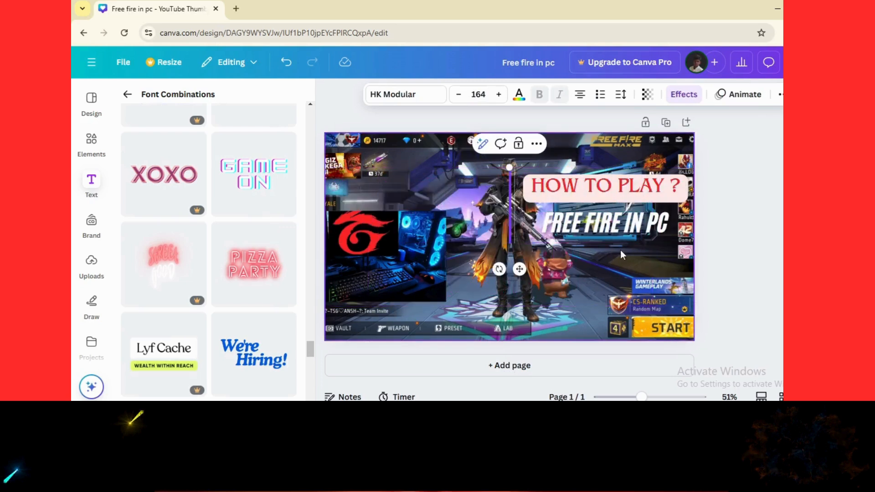
pyautogui.write('WITH')
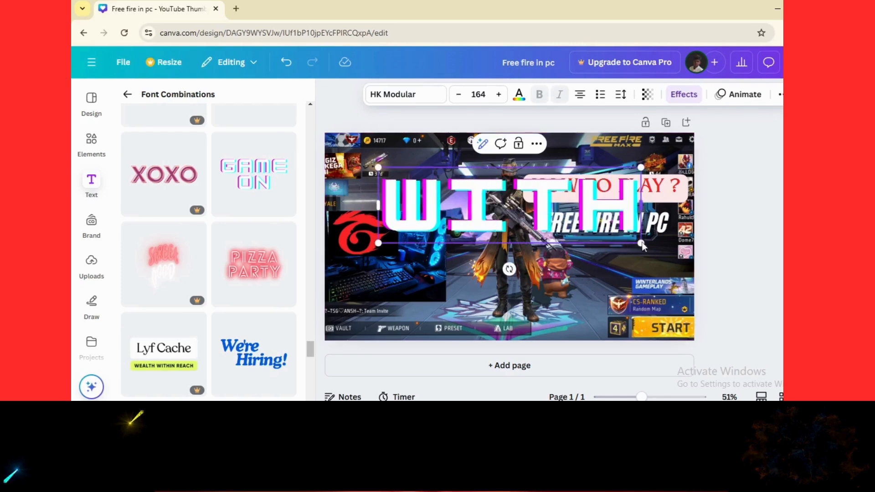
pyautogui.moveTo(641, 243); pyautogui.dragTo(479, 121)
pyautogui.moveTo(429, 217); pyautogui.dragTo(619, 291)
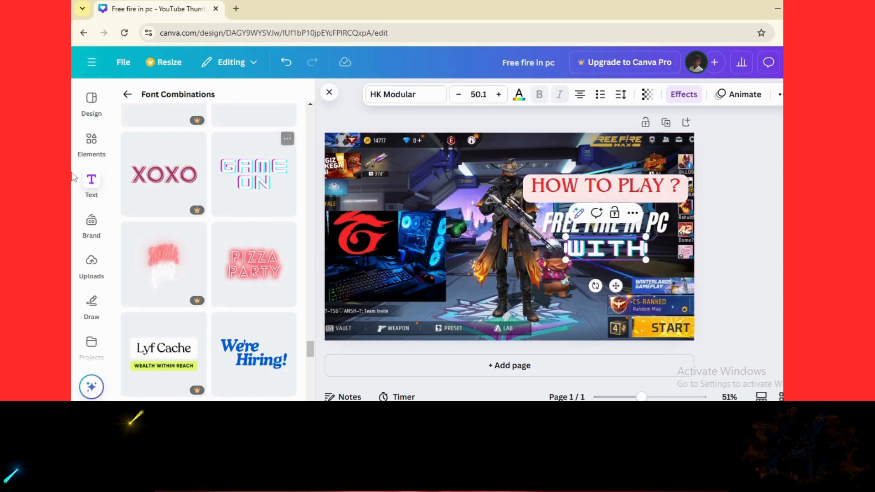
# Upload the BlueStacks logo PNG from the "new video" folder
pyautogui.click(101, 263)
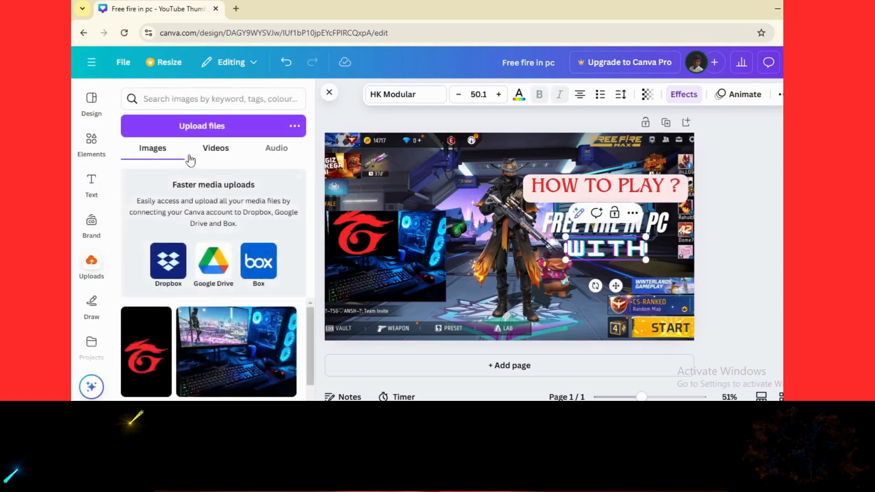
pyautogui.click(255, 131)
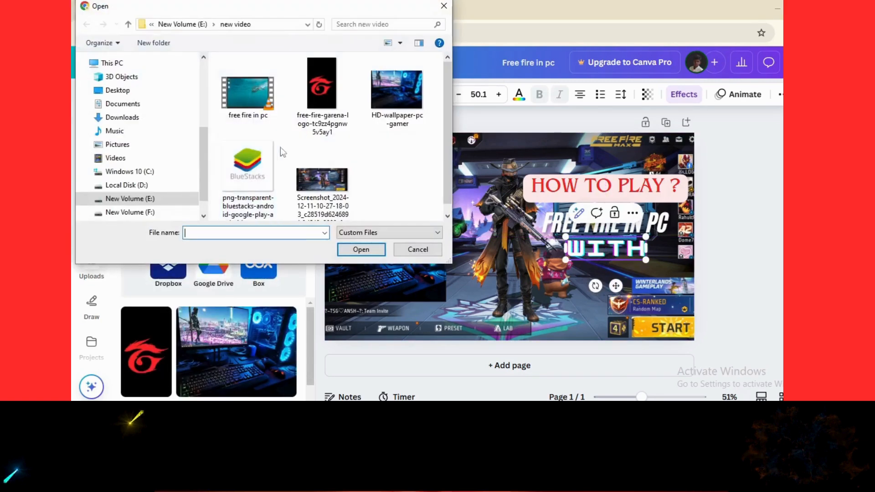
pyautogui.click(263, 174)
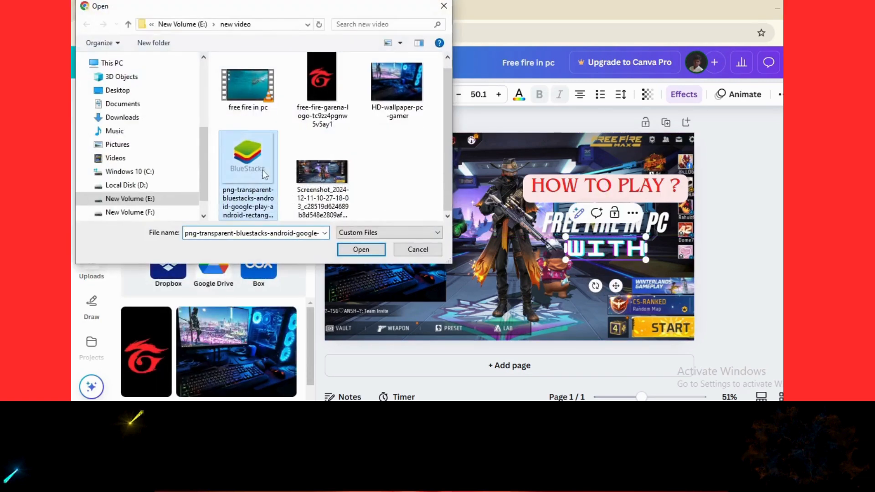
pyautogui.click(354, 251)
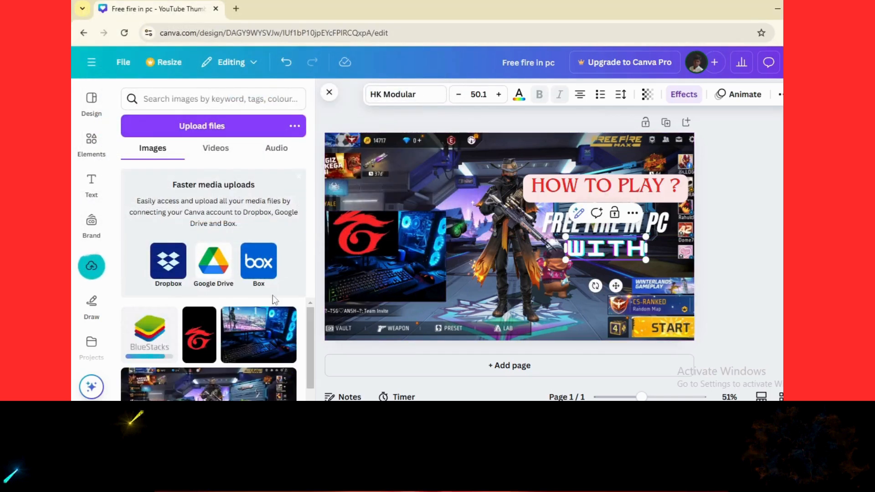
# Add the uploaded BlueStacks logo to the thumbnail and place it below the "WITH" text
pyautogui.click(154, 341)
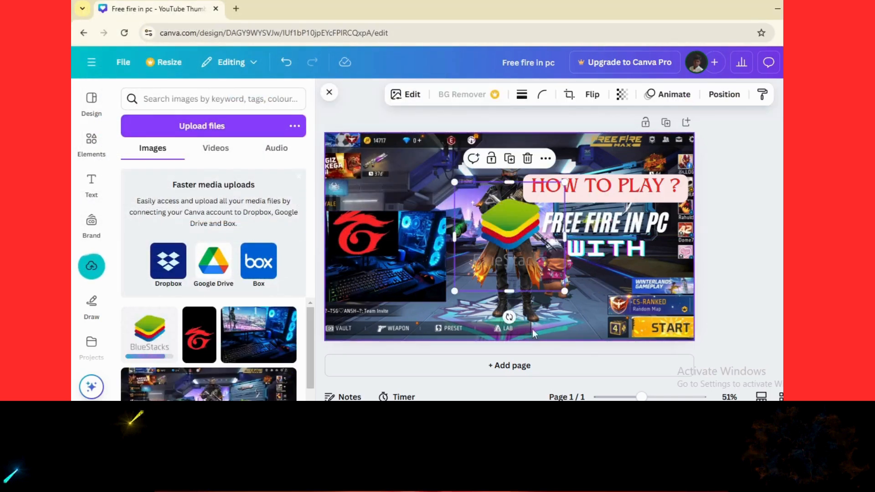
pyautogui.moveTo(538, 191); pyautogui.dragTo(614, 324)
pyautogui.click(779, 331)
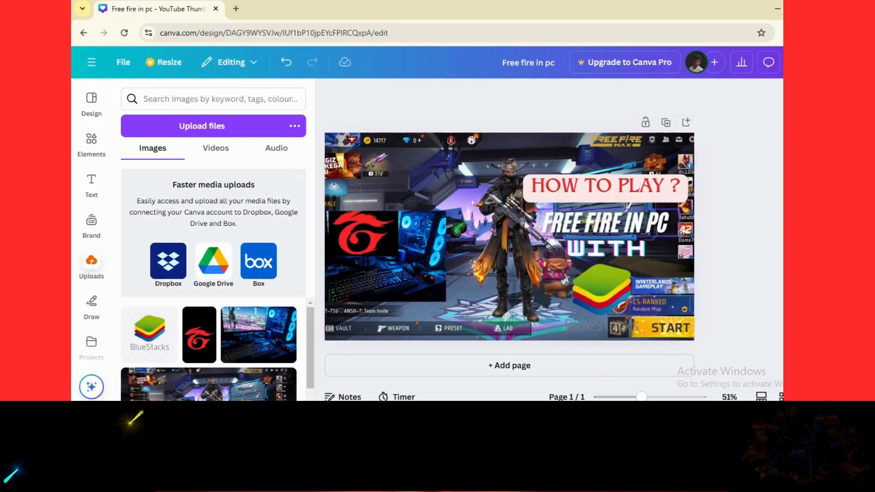
# Find the plain "Title / HEADING" font combination and add it to the thumbnail
pyautogui.click(92, 223)
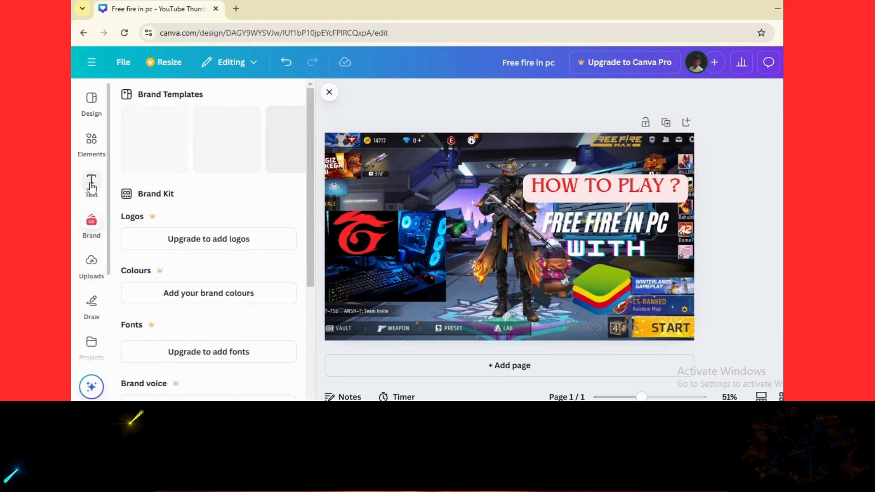
pyautogui.click(91, 182)
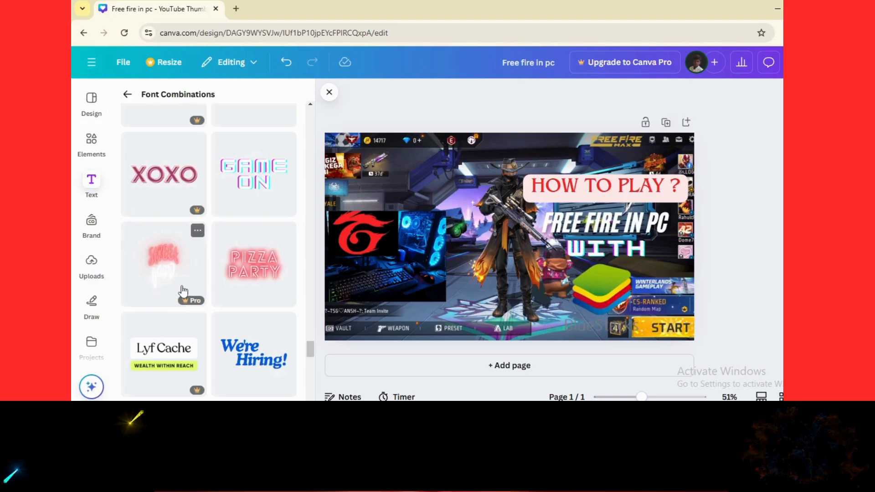
pyautogui.scroll(-4, 283, 298)
pyautogui.scroll(-12, 284, 297)
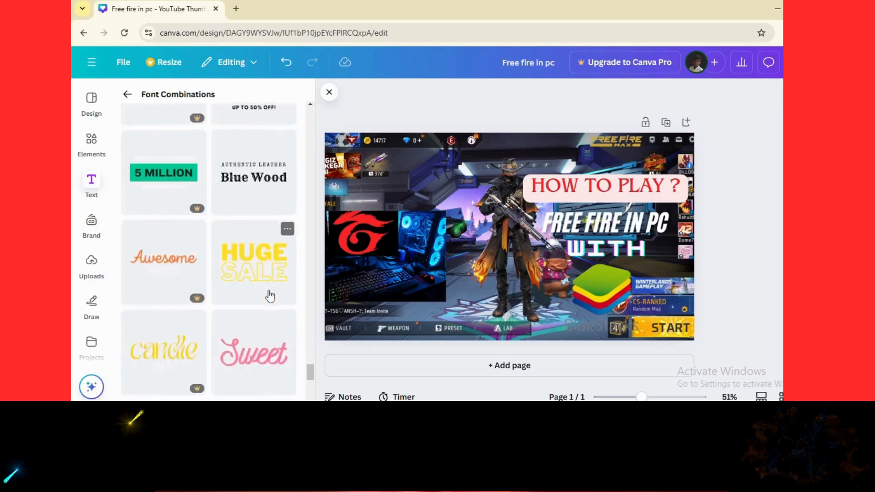
pyautogui.click(235, 345)
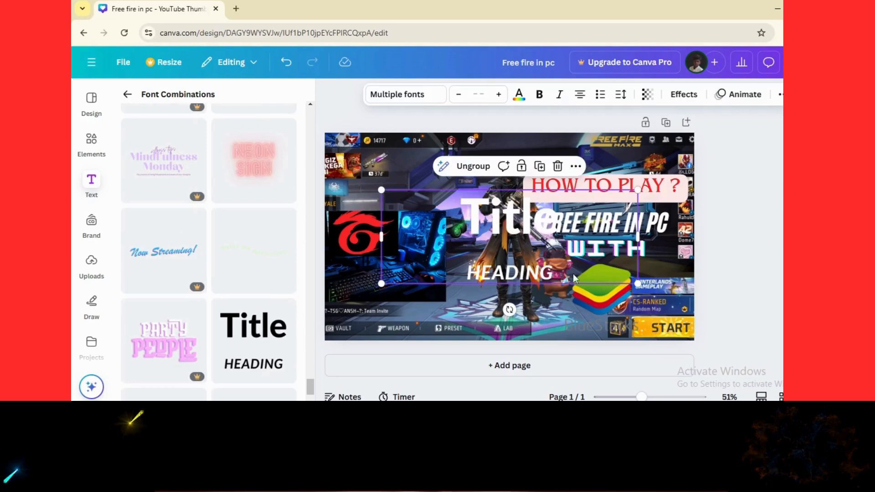
# Replace the "Title" text with "Bluestacks", drop the heading line, and place the small text beneath the BlueStacks logo
pyautogui.click(559, 268)
pyautogui.click(558, 237)
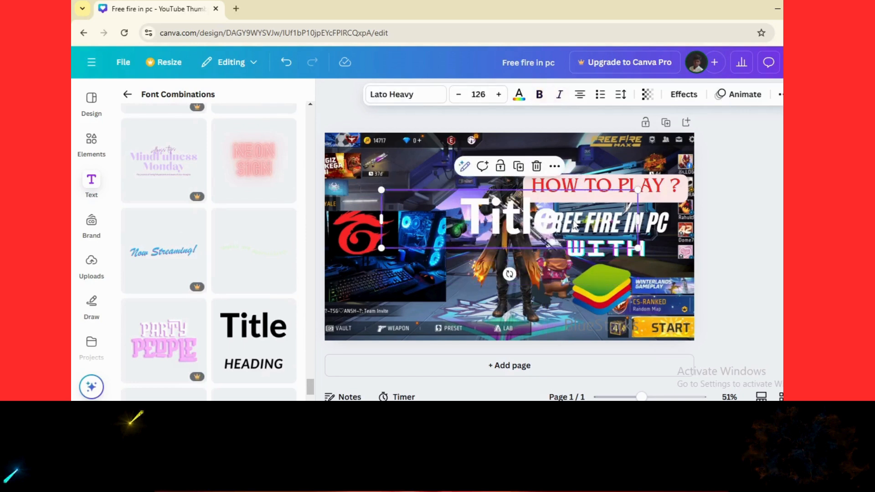
pyautogui.press('Delete')
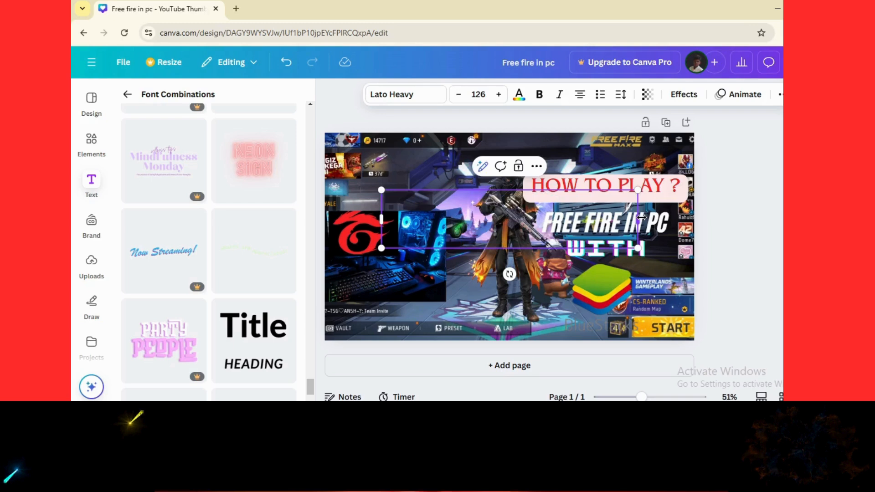
pyautogui.write('BI')
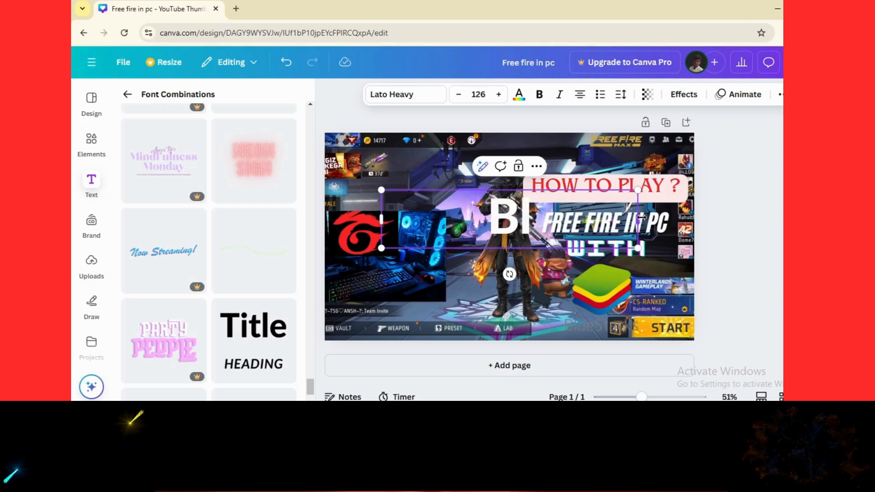
pyautogui.write('uestacks')
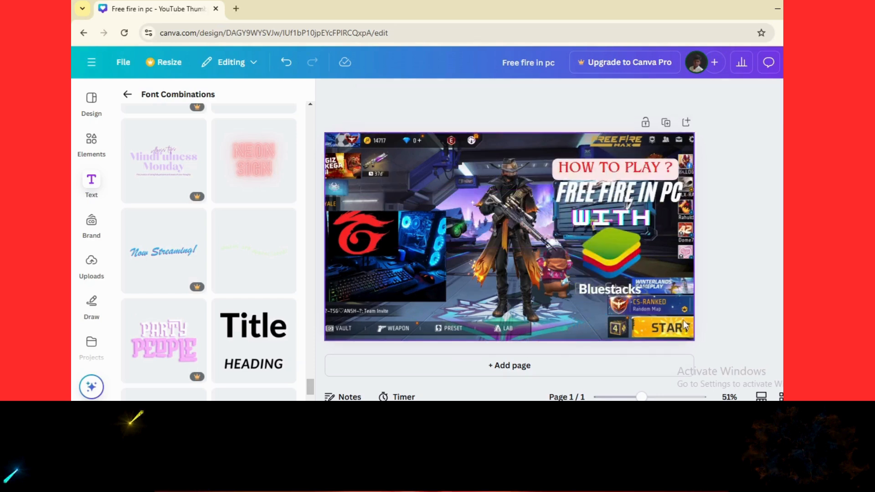
# Download the finished thumbnail as a JPG and show it in the "new video" folder
pyautogui.click(807, 62)
pyautogui.click(638, 290)
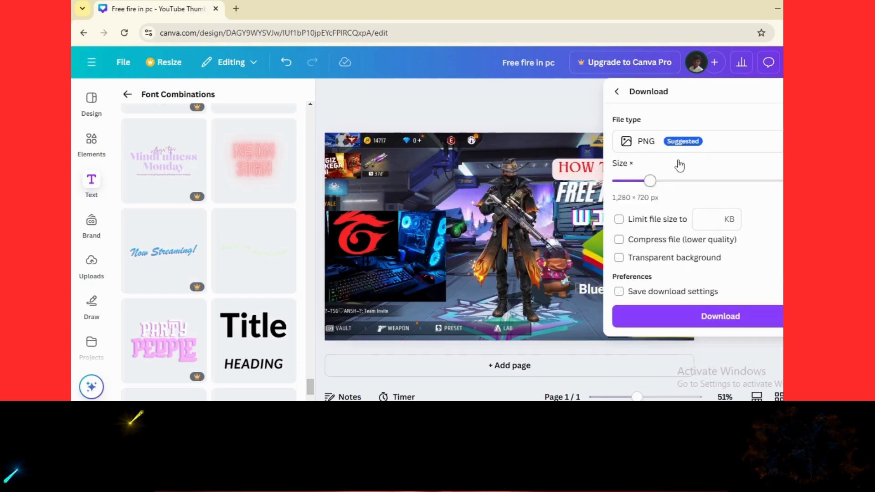
pyautogui.click(682, 141)
pyautogui.click(667, 184)
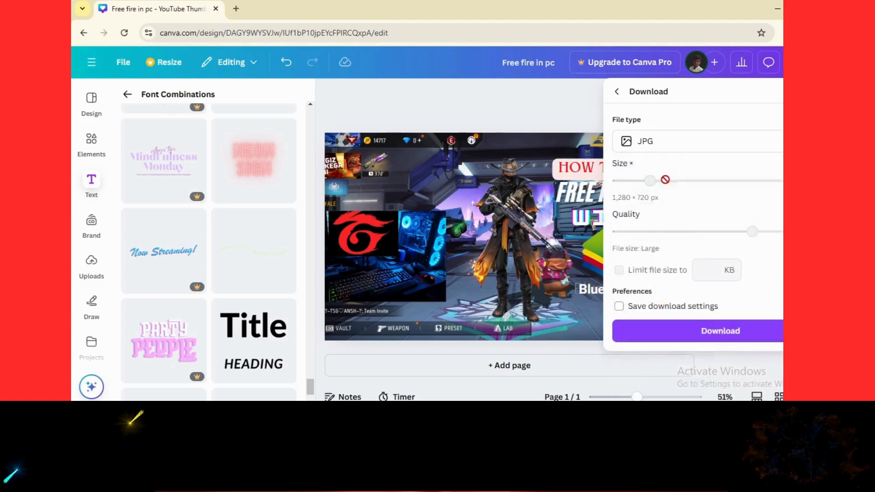
pyautogui.click(687, 332)
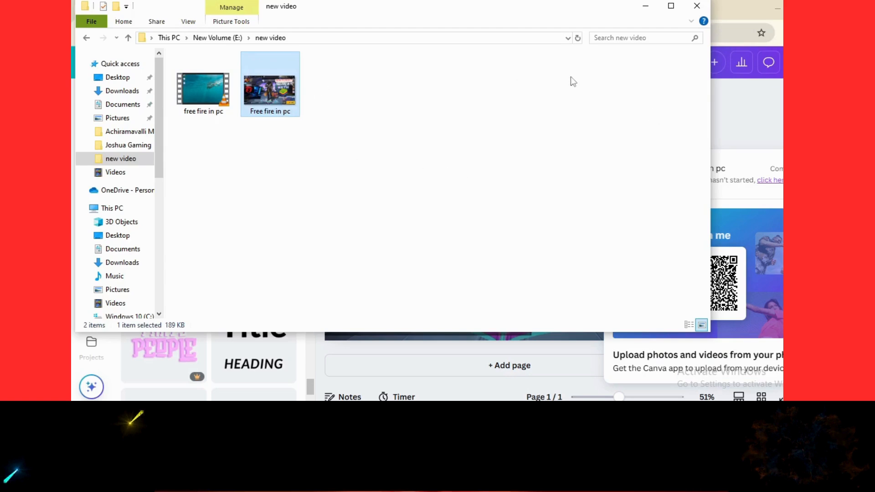
# Rename the downloaded thumbnail image in the "new video" folder to "thump"
pyautogui.click(398, 93)
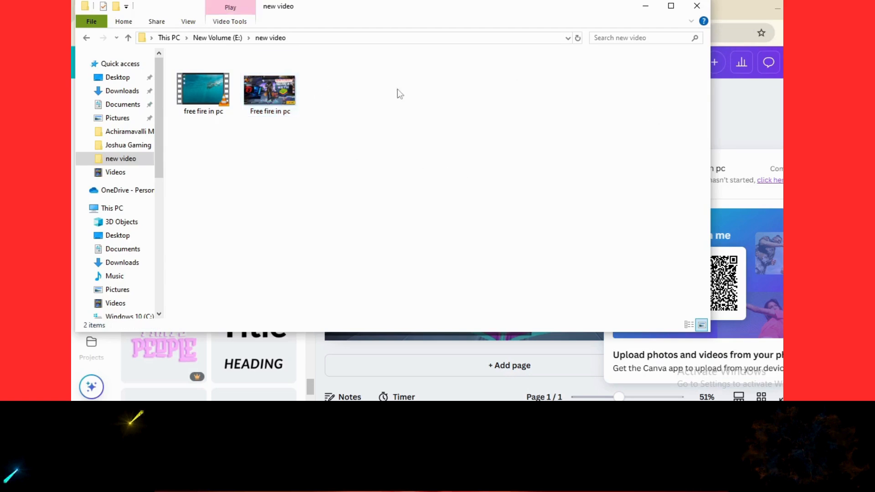
pyautogui.click(271, 106)
pyautogui.rightClick(269, 100)
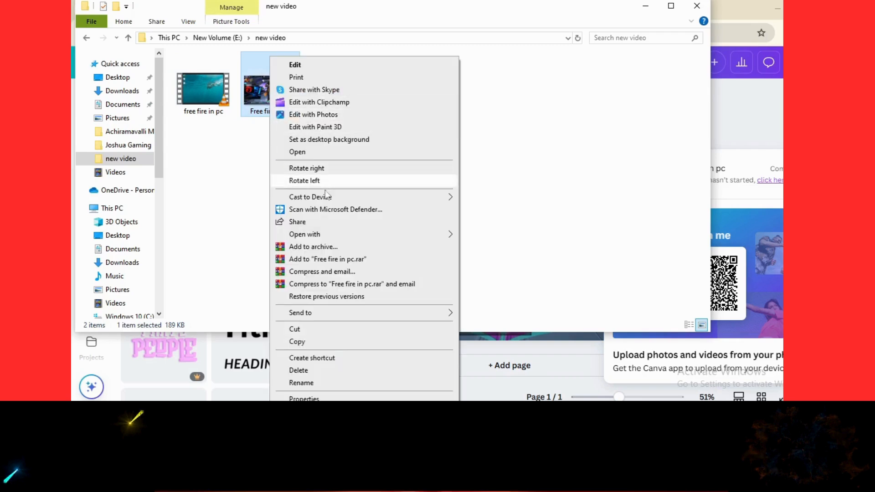
pyautogui.click(319, 383)
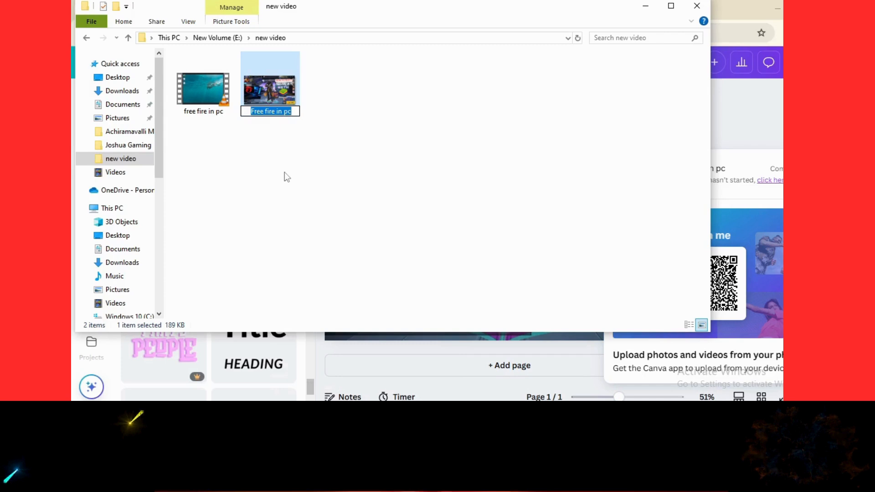
pyautogui.press('BackSpace')
pyautogui.write('th')
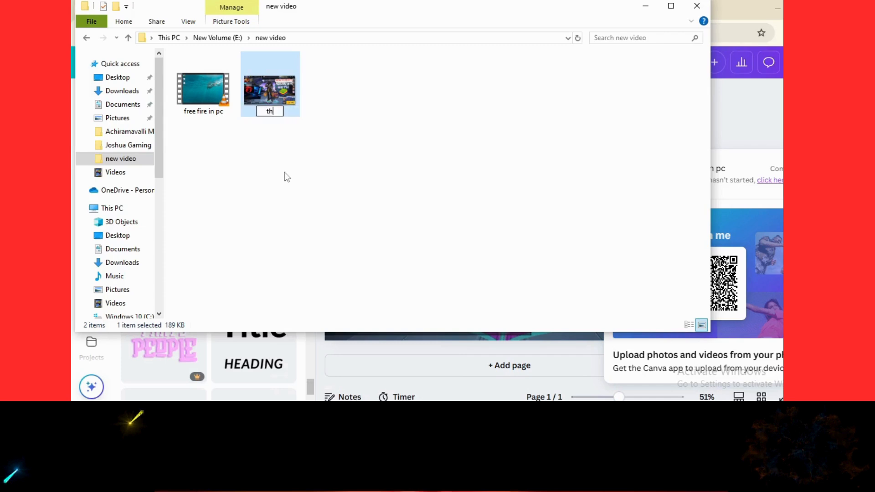
pyautogui.write('ump')
pyautogui.press('Return')
pyautogui.click(392, 180)
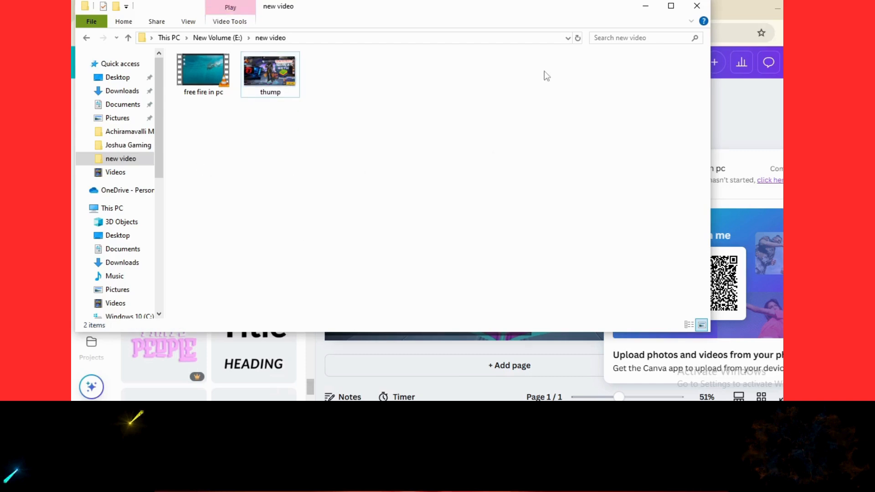
# Put the folder window away, close the Canva design, and open YouTube through a Google search for "youtube"
pyautogui.click(655, 6)
pyautogui.click(236, 9)
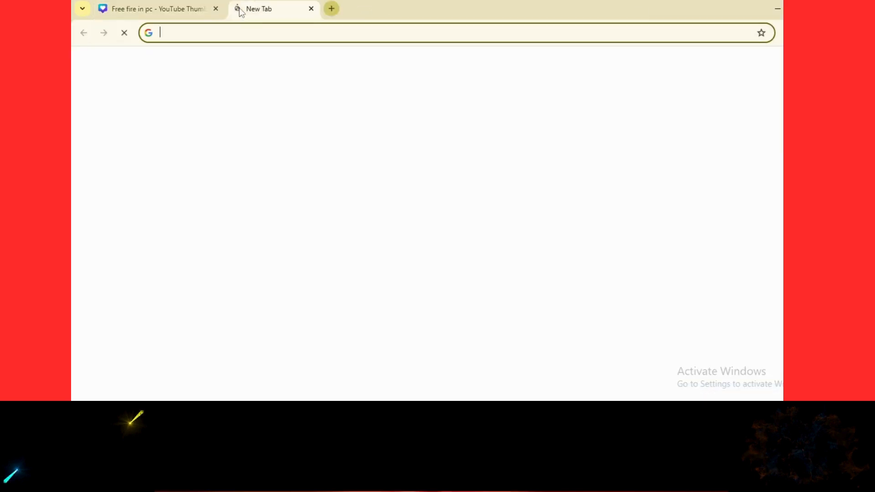
pyautogui.click(216, 8)
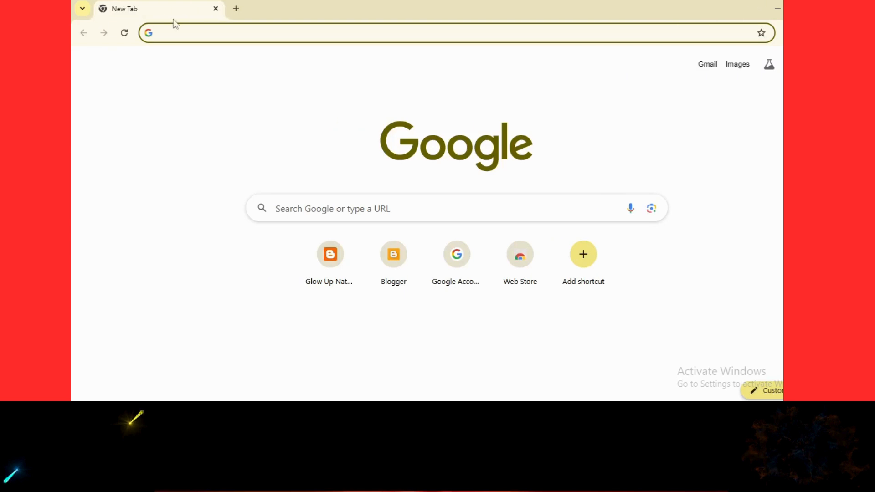
pyautogui.click(305, 202)
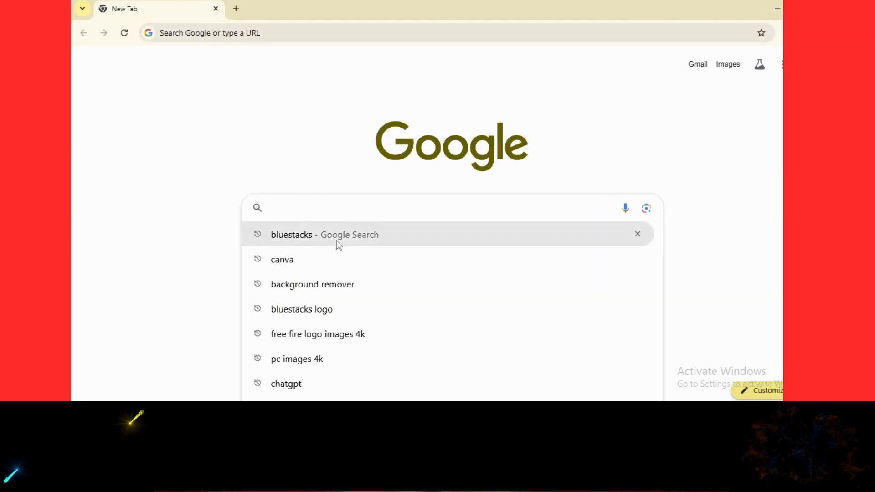
pyautogui.write('yo')
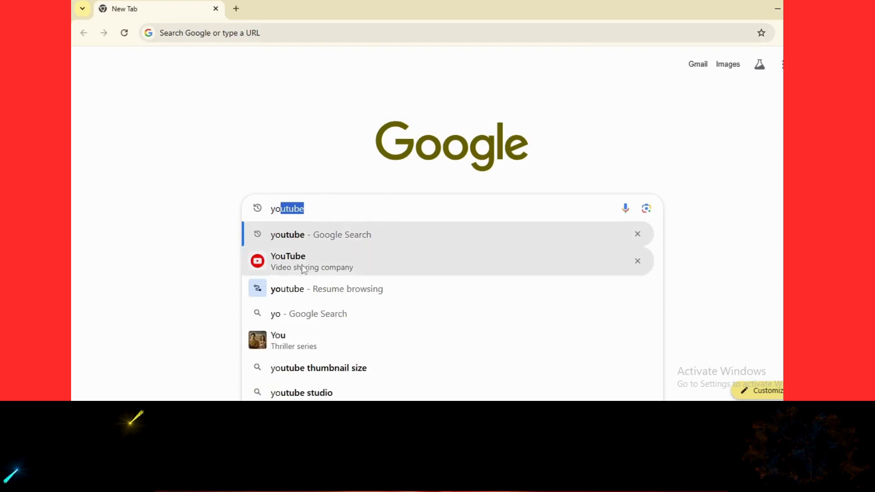
pyautogui.press('Return')
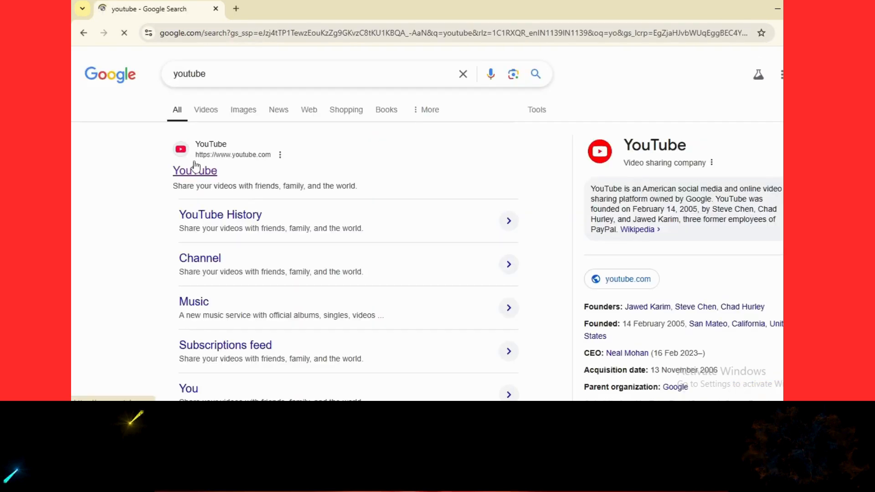
pyautogui.click(195, 168)
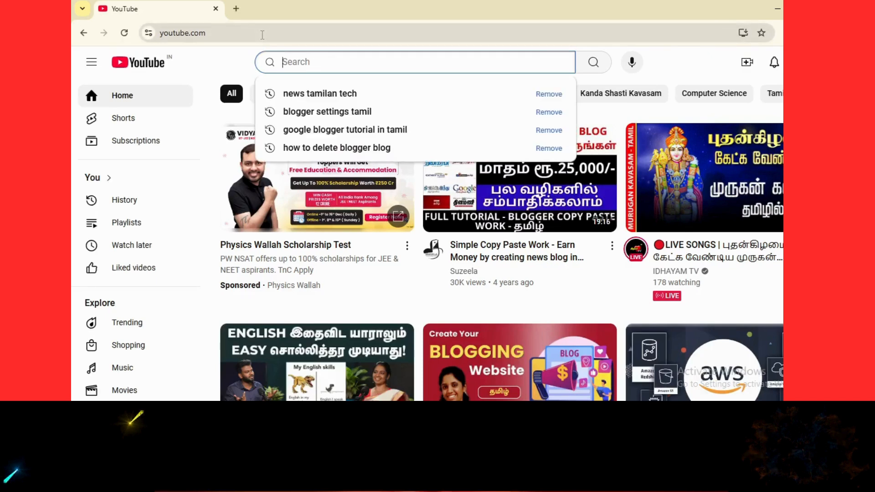
# Search YouTube for "how to play free fire in pc without emulator" using the suggested query
pyautogui.write('how')
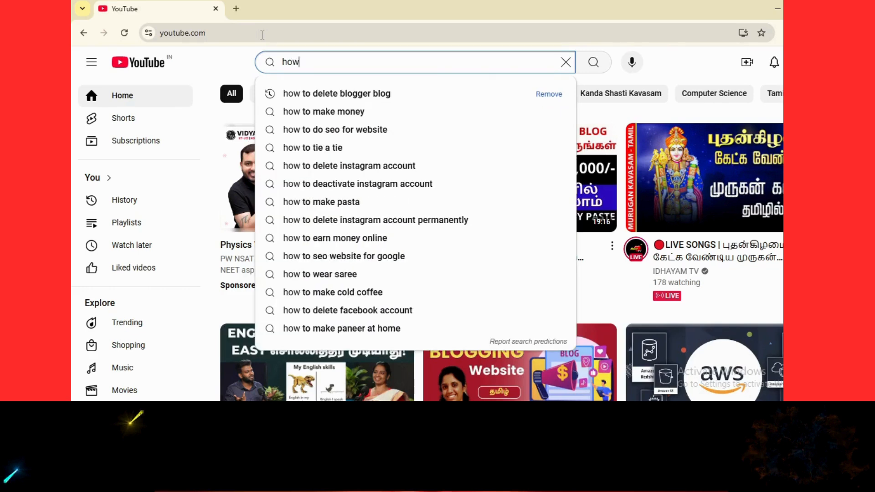
pyautogui.write(' to')
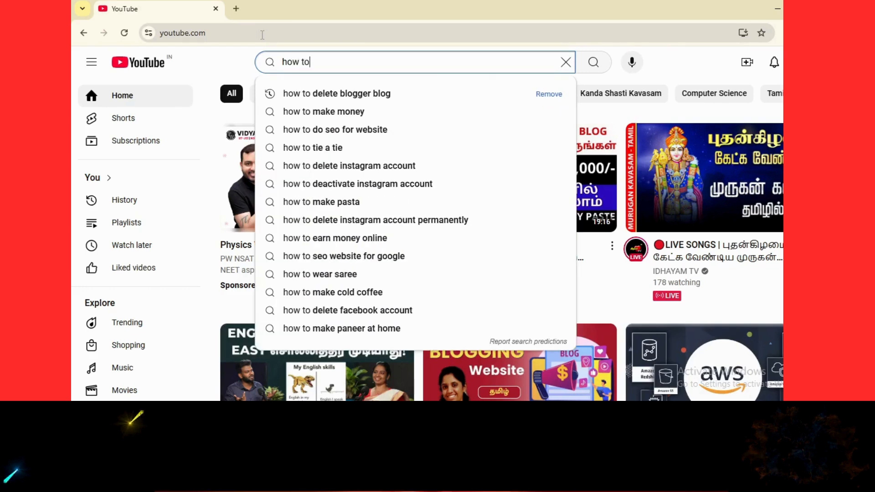
pyautogui.write(' play')
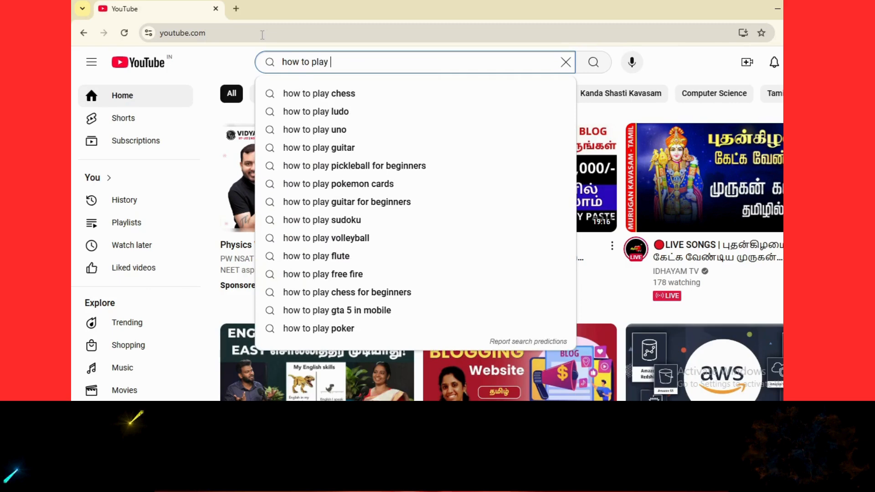
pyautogui.write(' free f')
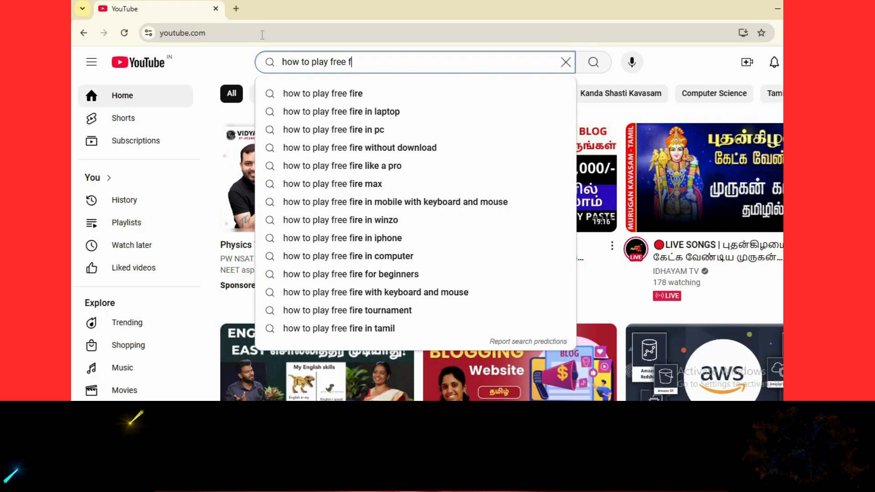
pyautogui.write('i')
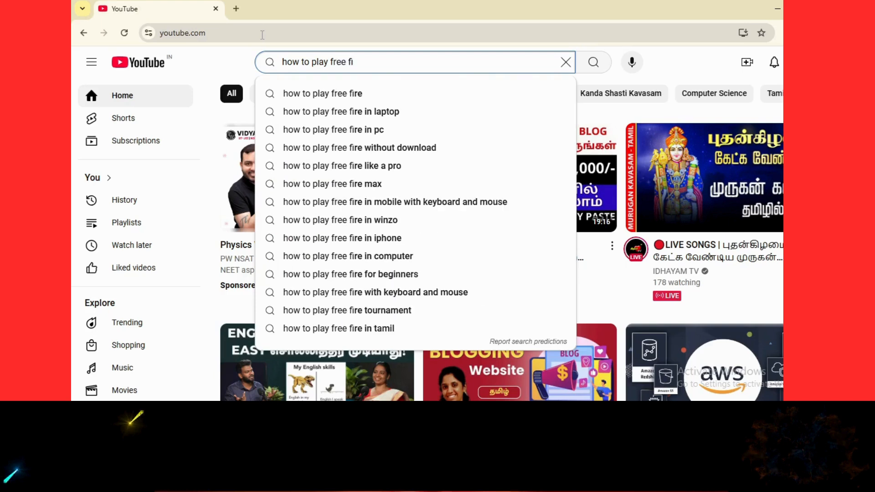
pyautogui.write('re')
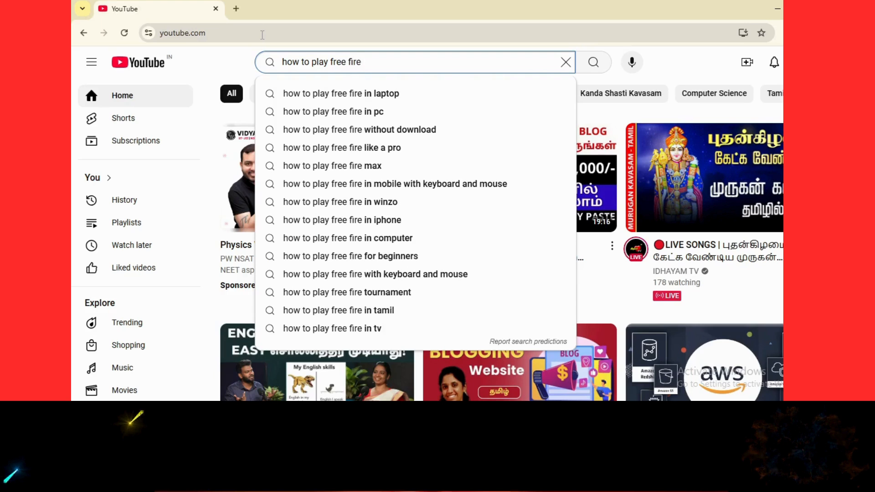
pyautogui.write(' in')
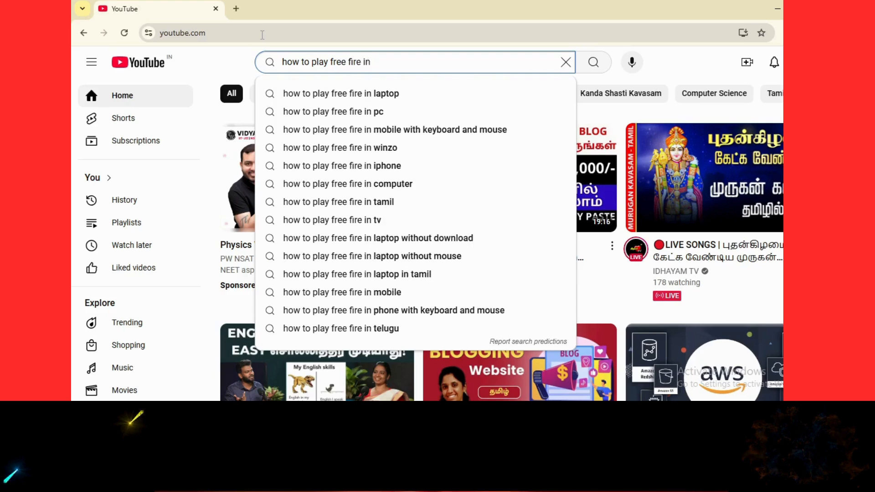
pyautogui.write(' o')
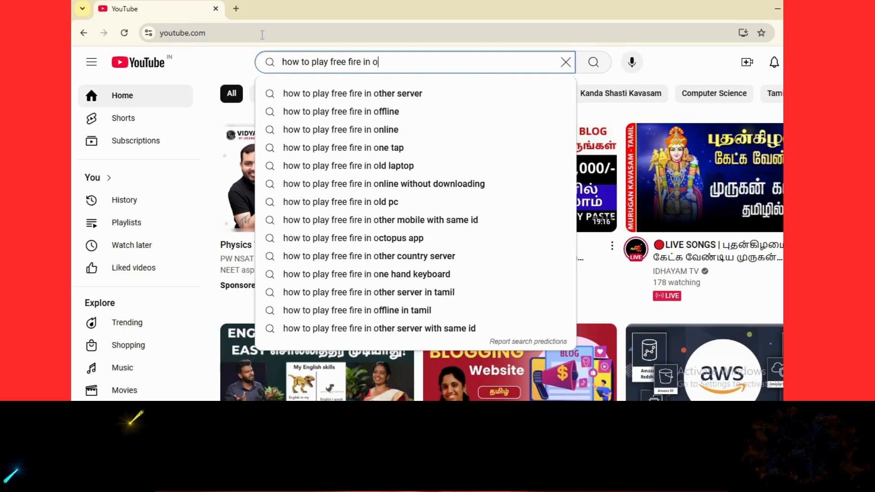
pyautogui.press('BackSpace')
pyautogui.write('p')
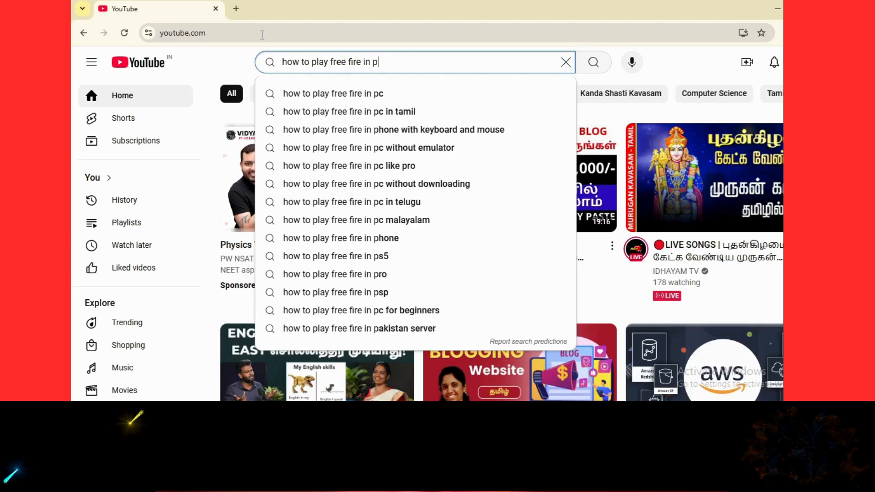
pyautogui.write('c')
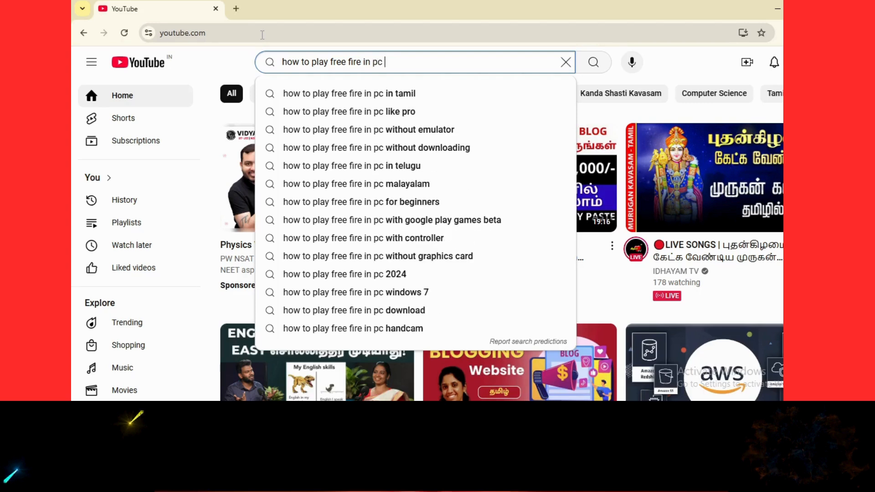
pyautogui.click(428, 132)
# Add "blue stacks" to the YouTube query and search the suggested "how to play free fire in pc without bluestacks emulator 2023"
pyautogui.click(415, 62)
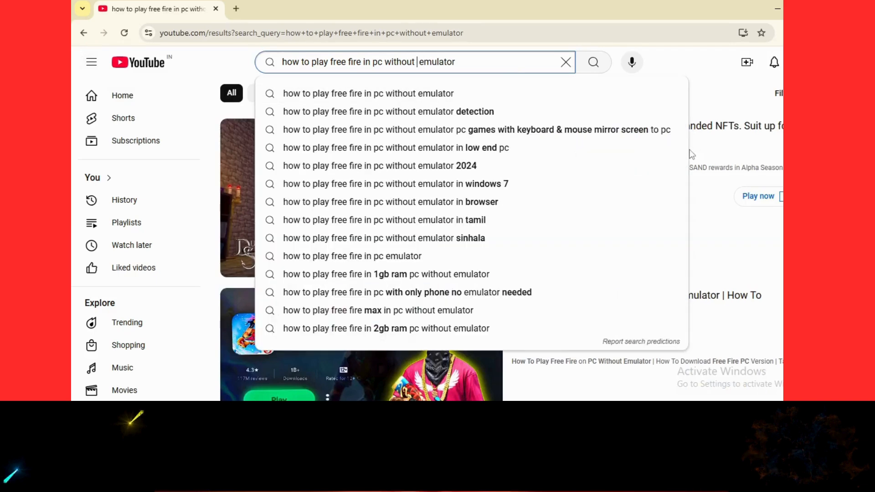
pyautogui.write('bl')
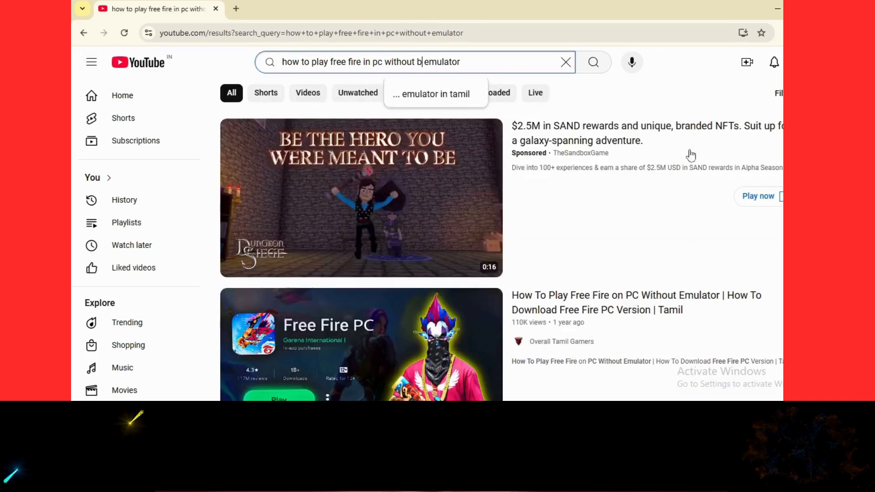
pyautogui.write('u')
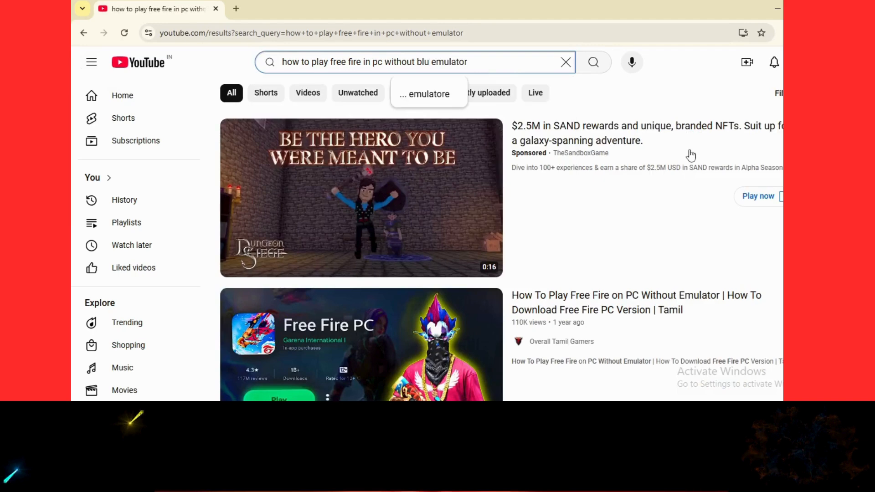
pyautogui.write('e st')
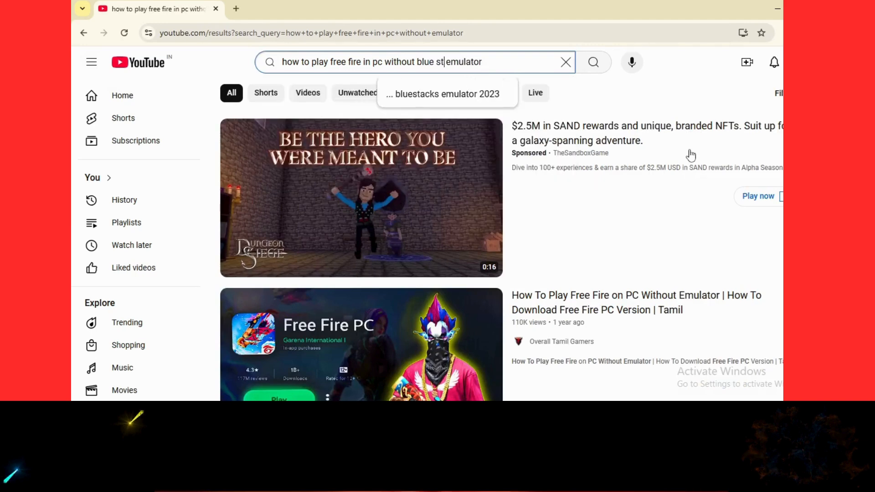
pyautogui.write('a')
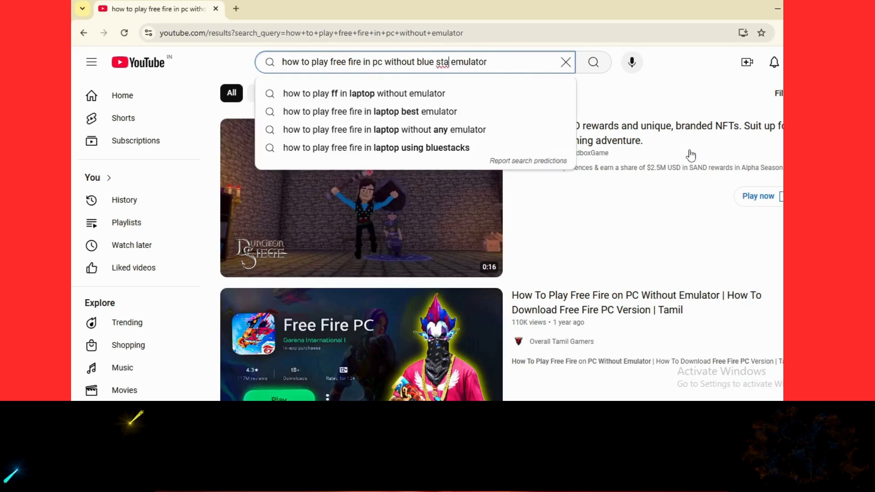
pyautogui.write('c')
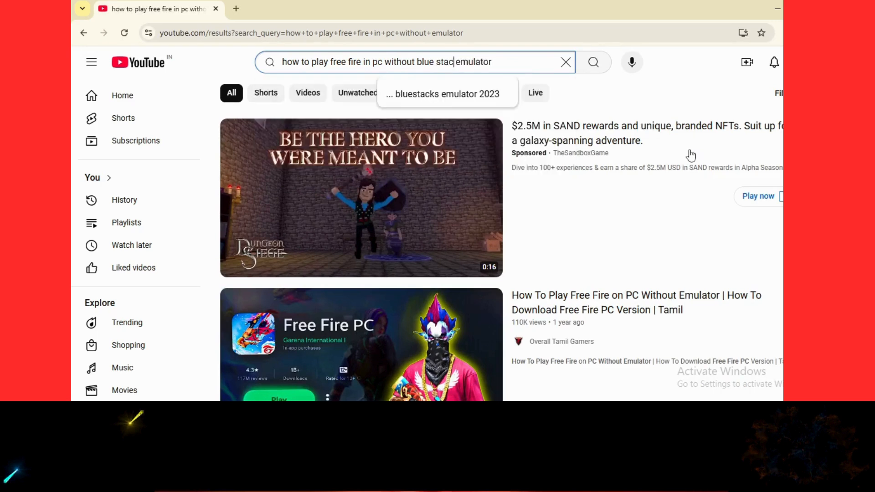
pyautogui.write('ks')
pyautogui.click(425, 97)
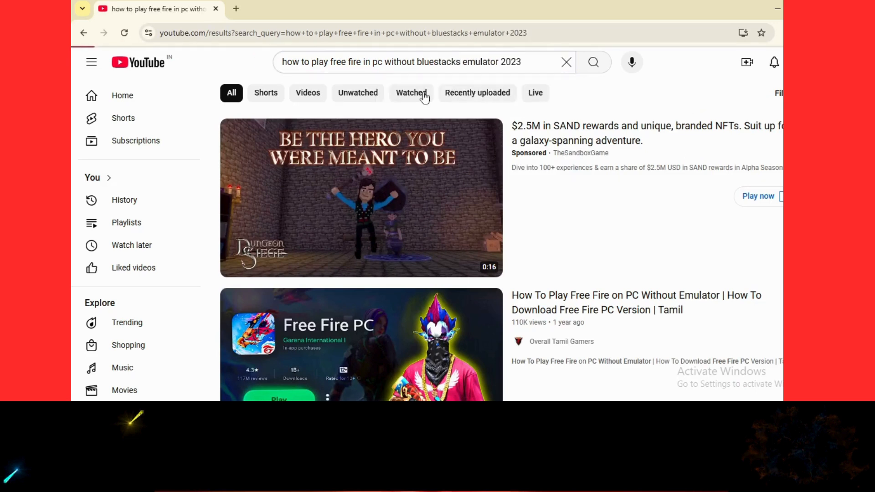
# Change the year in the YouTube query to 2024 and run the search again
pyautogui.click(532, 65)
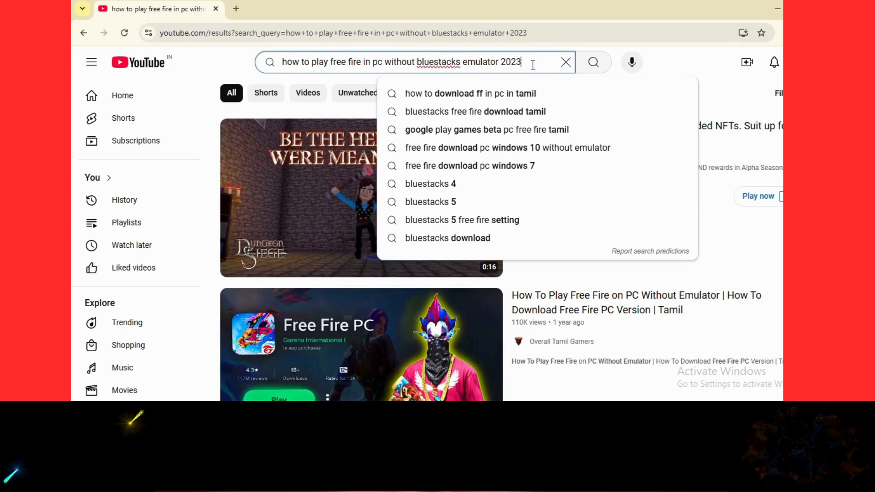
pyautogui.press('BackSpace')
pyautogui.write('4')
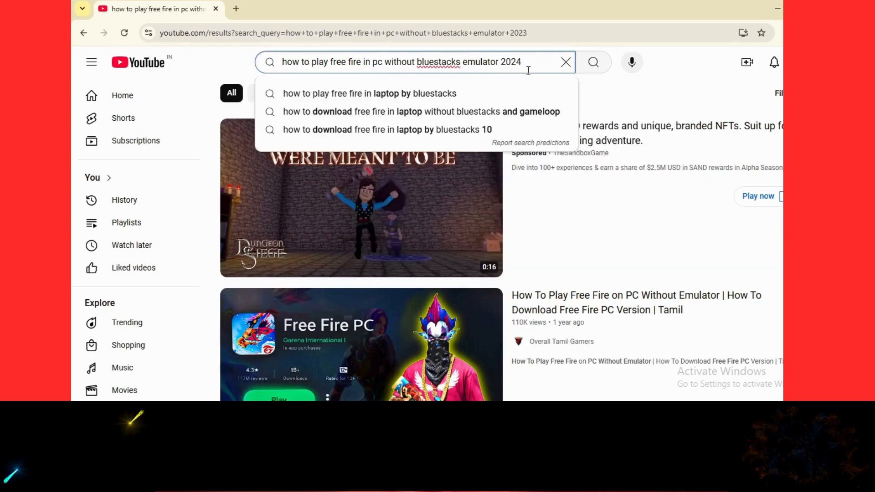
pyautogui.press('Return')
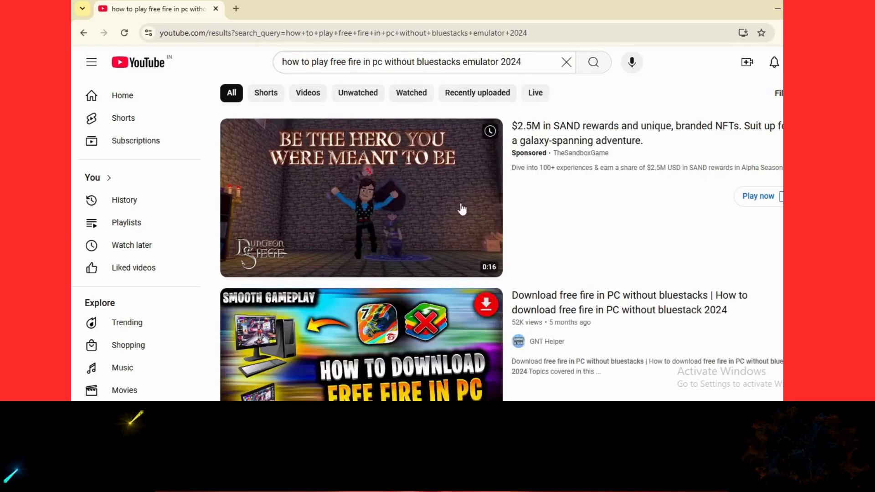
# Browse the search results and open the video "How To Play Free Fire on PC Without Emulator"
pyautogui.scroll(-4, 462, 209)
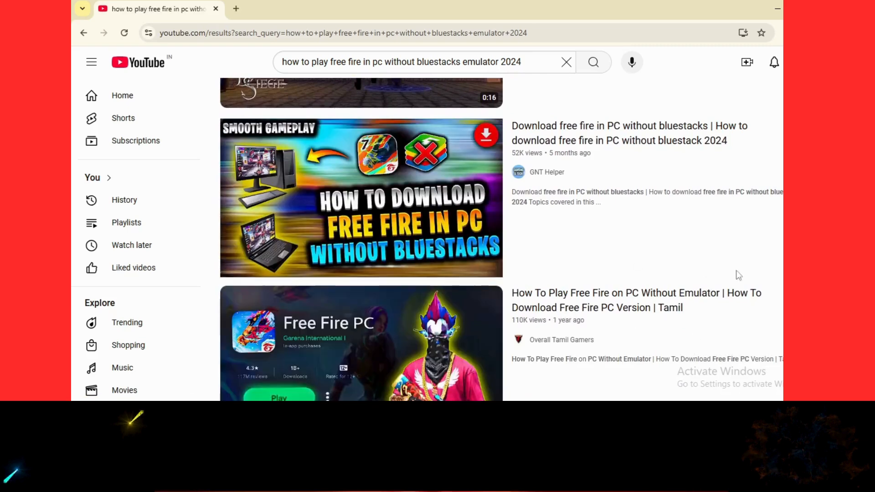
pyautogui.scroll(-4, 398, 221)
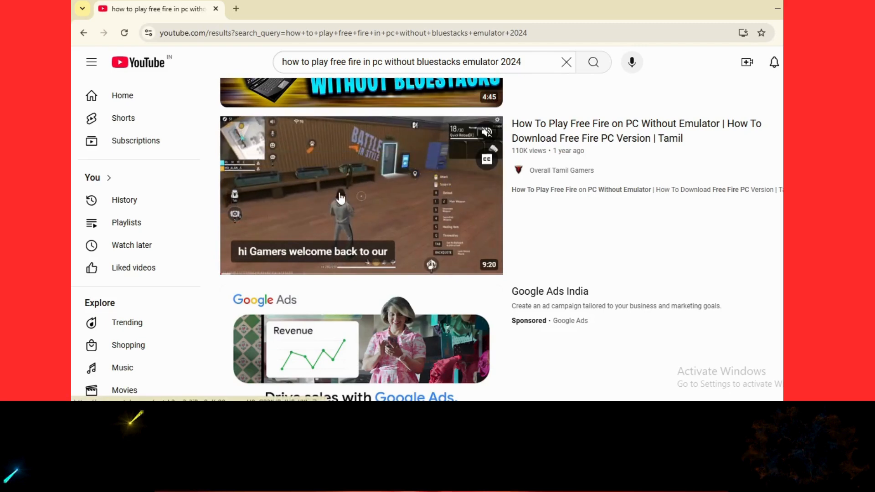
pyautogui.scroll(-1, 401, 245)
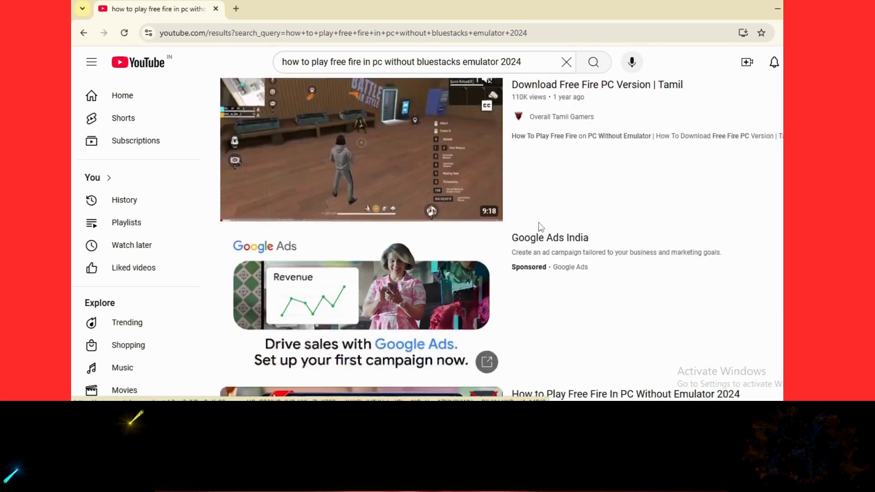
pyautogui.scroll(4, 537, 227)
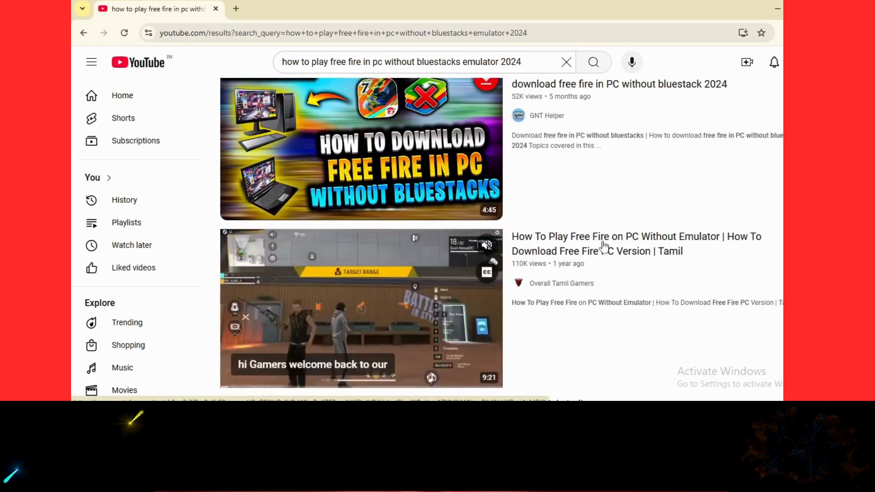
pyautogui.click(547, 252)
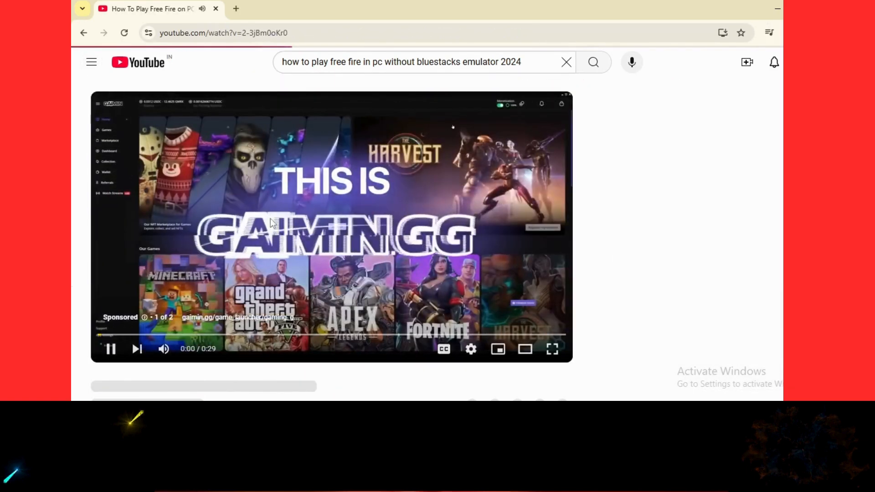
# Change "without" to "with" in the query and search for "how to play free fire in pc with bluestacks emulator 2024"
pyautogui.click(406, 60)
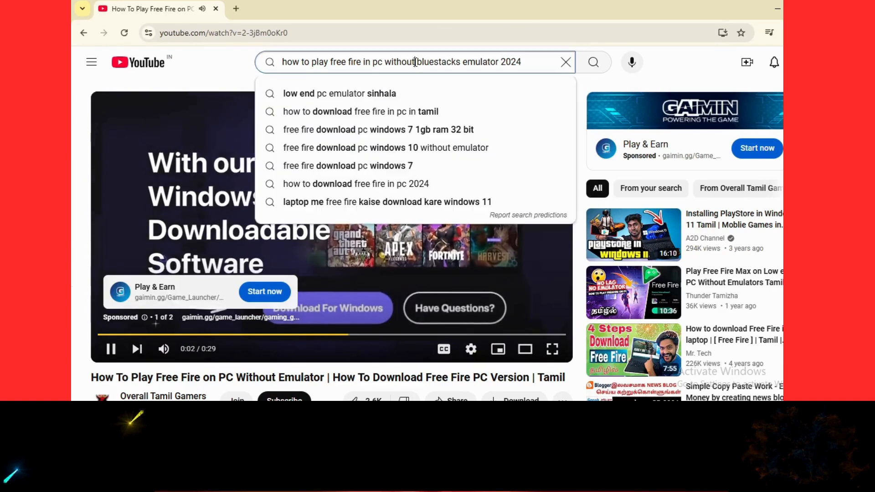
pyautogui.press('Delete')
pyautogui.press('Delete')
pyautogui.press('Delete')
pyautogui.press('BackSpace')
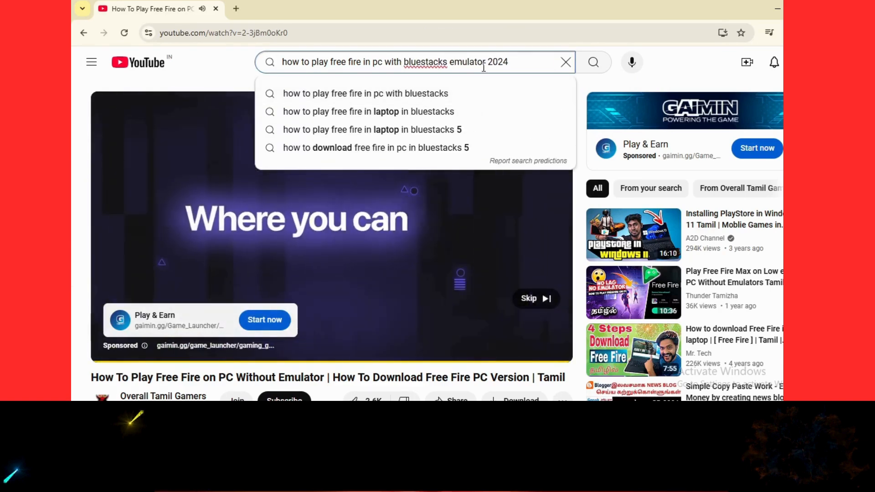
pyautogui.click(591, 64)
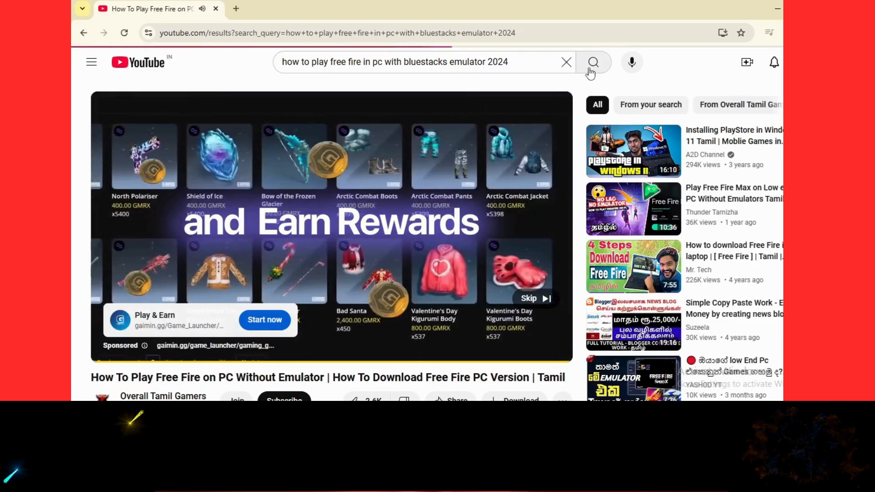
# Open the video "How To Install Free Fire on BlueStacks 5 | Free Fire New Update Version Install on BlueStacks" from the results
pyautogui.scroll(-4, 570, 231)
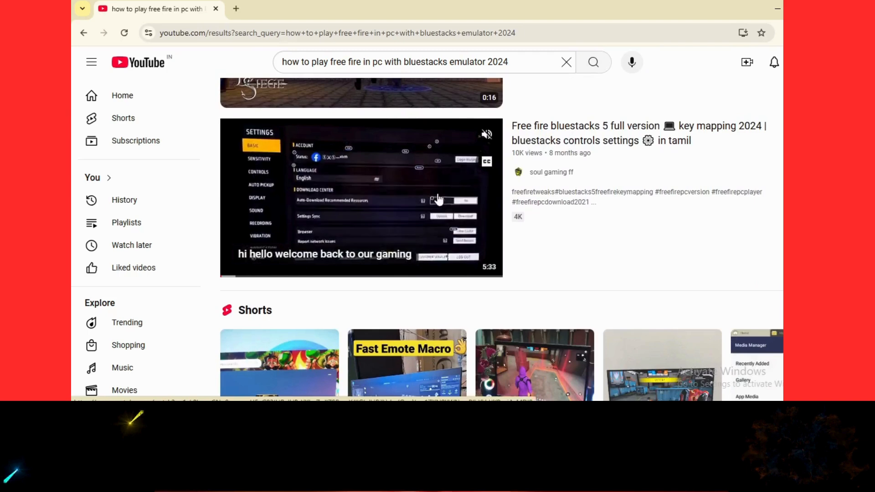
pyautogui.scroll(-8, 436, 205)
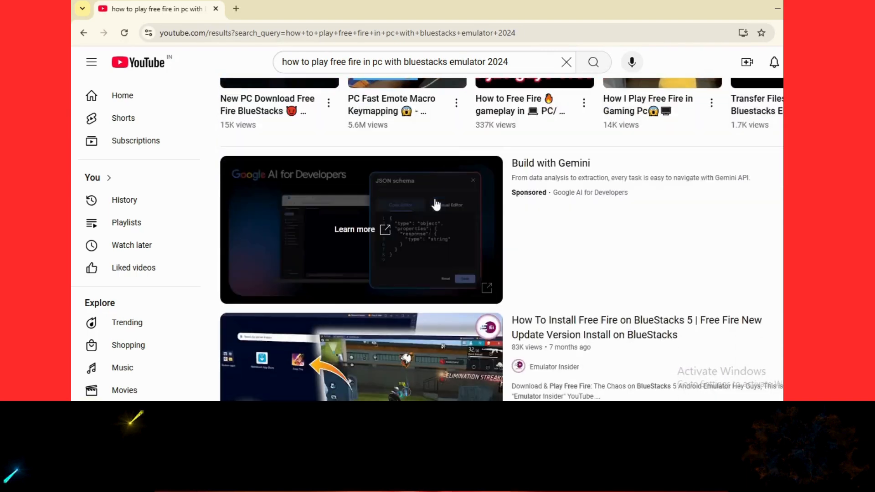
pyautogui.scroll(-2, 437, 205)
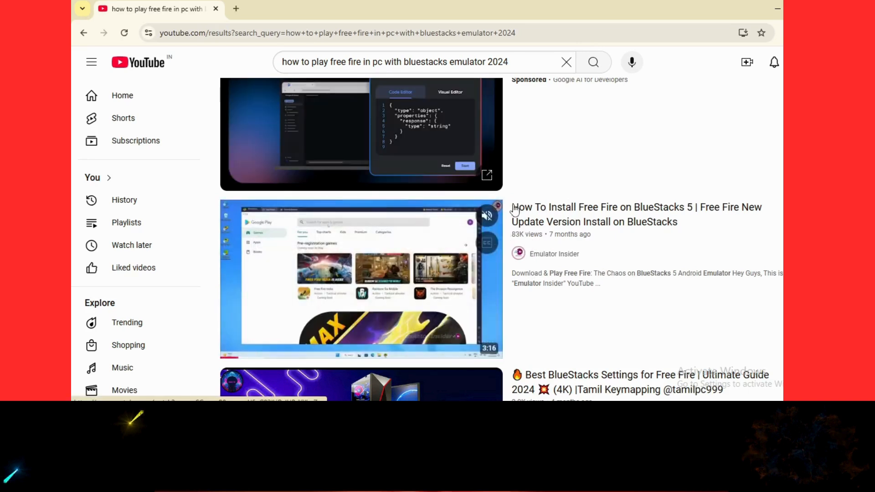
pyautogui.moveTo(514, 206); pyautogui.dragTo(560, 215)
pyautogui.click(560, 215)
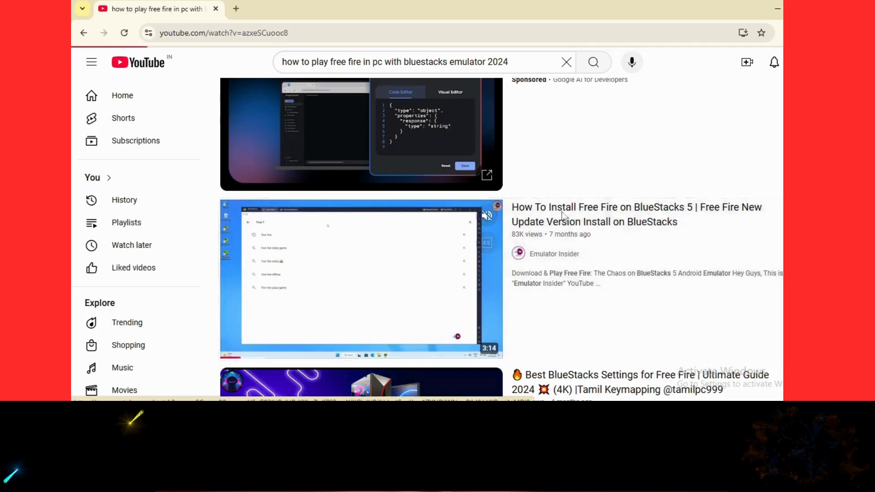
# Copy the full title of the BlueStacks 5 video from below the player
pyautogui.scroll(-3, 310, 242)
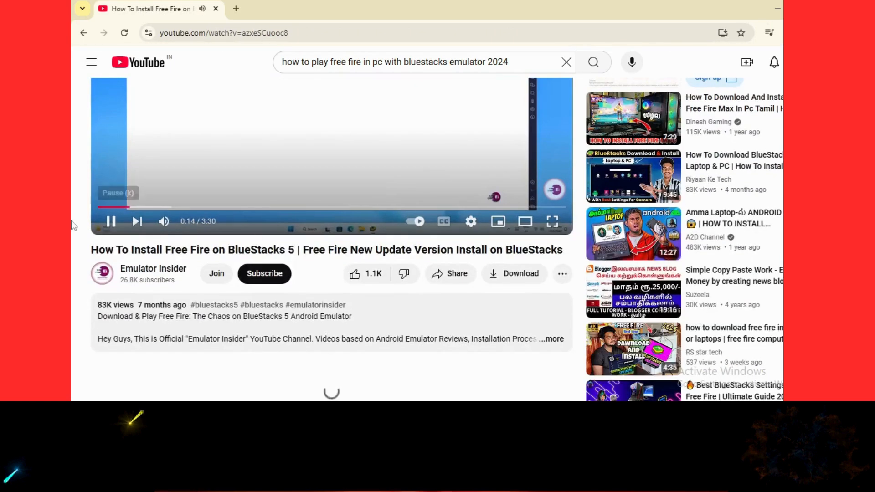
pyautogui.moveTo(92, 250); pyautogui.dragTo(571, 253)
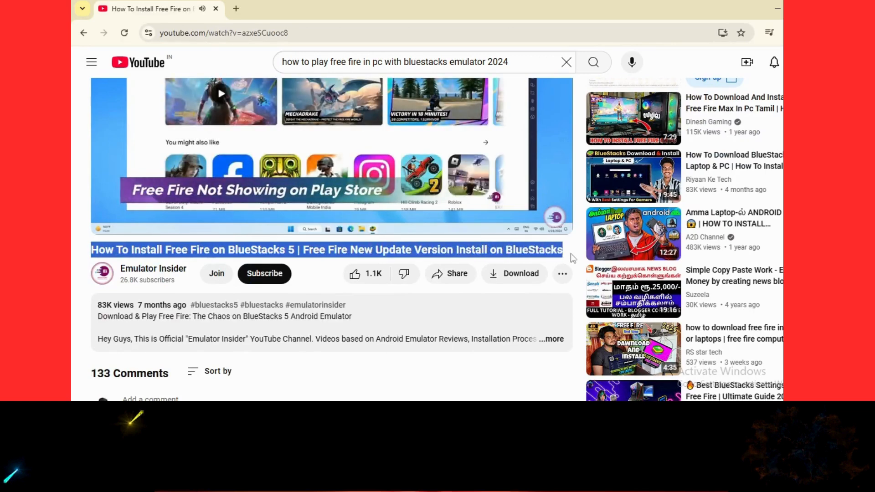
pyautogui.rightClick(243, 257)
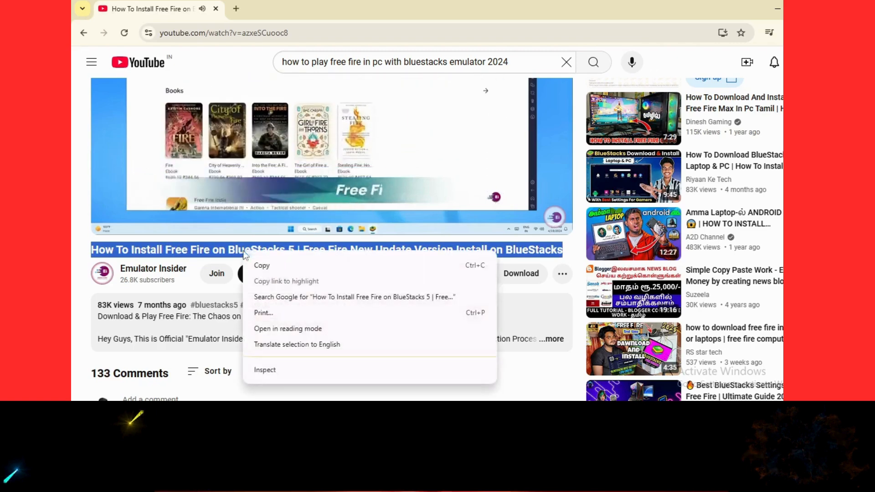
pyautogui.click(263, 266)
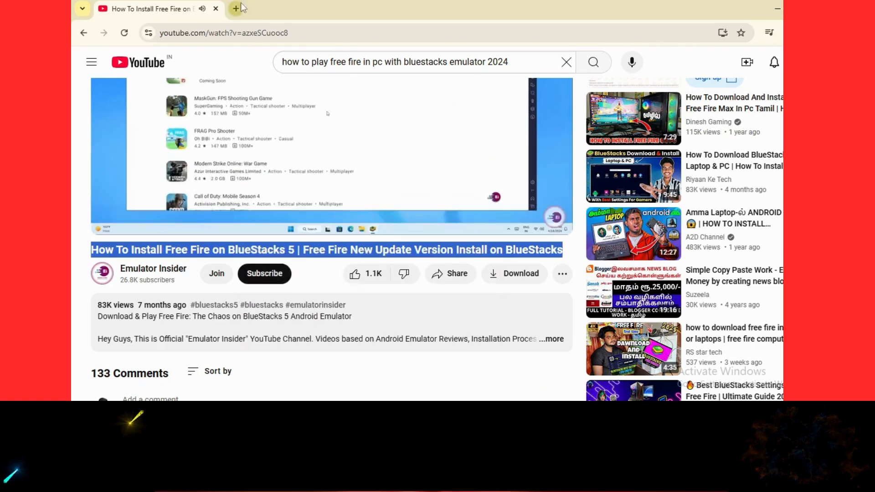
# Open Google Docs in a new browser tab from the Google apps and create a blank document
pyautogui.click(237, 9)
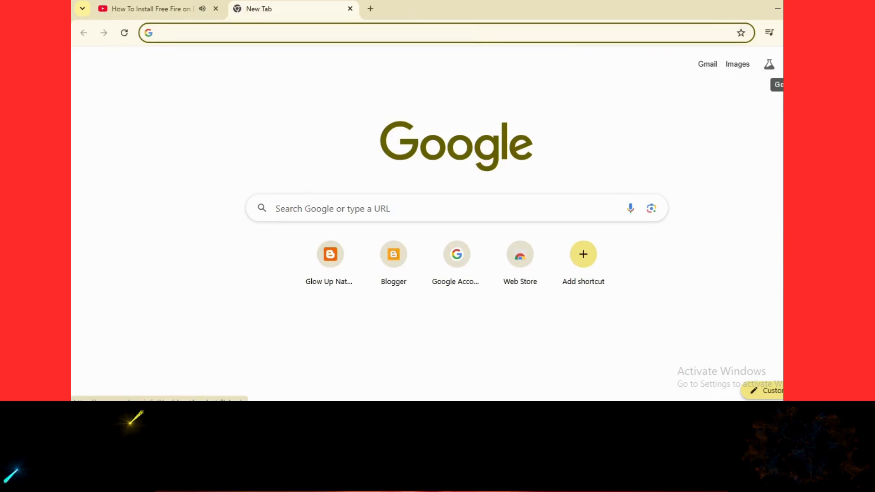
pyautogui.click(792, 65)
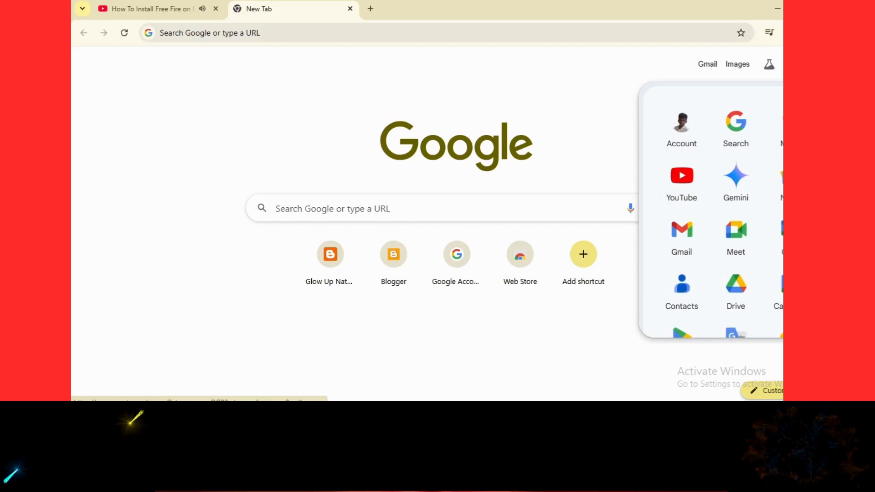
pyautogui.scroll(-5, 748, 168)
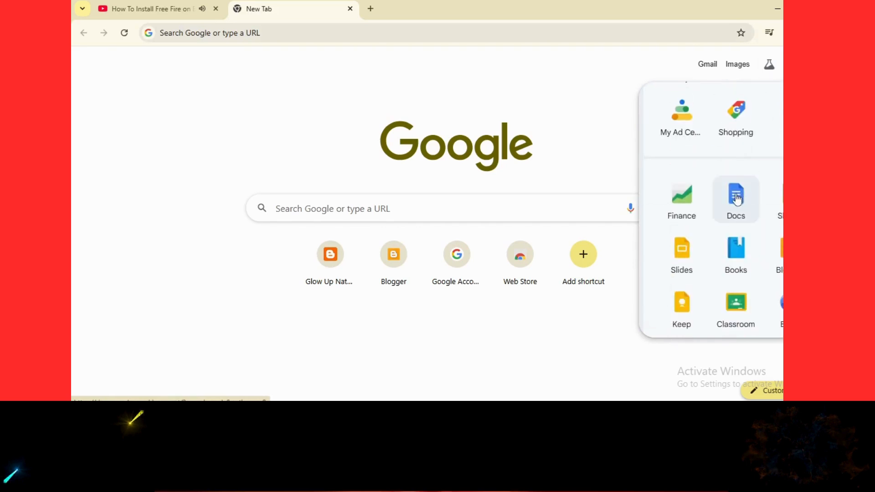
pyautogui.click(736, 199)
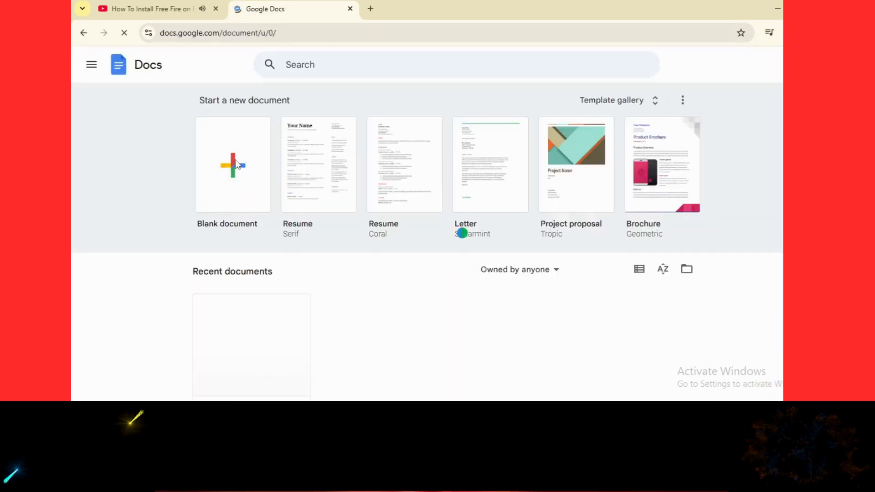
pyautogui.click(237, 166)
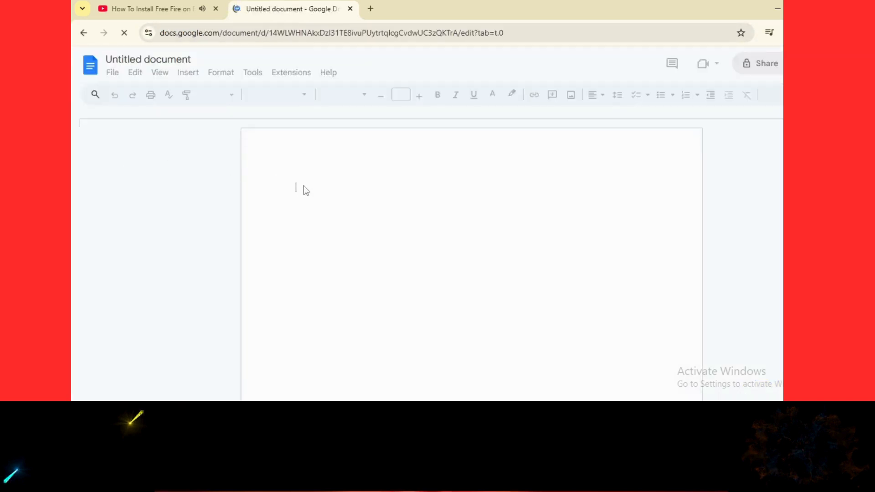
# Paste the copied video title into the blank document
pyautogui.rightClick(294, 186)
pyautogui.click(322, 232)
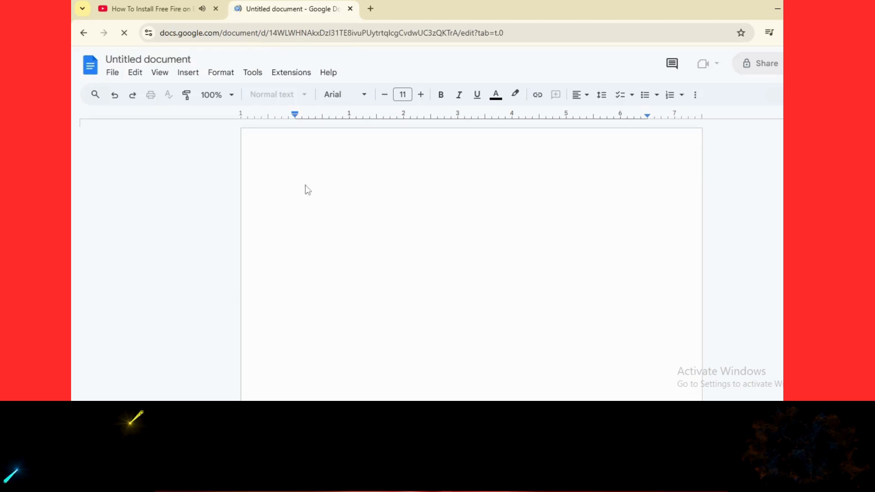
pyautogui.rightClick(295, 188)
pyautogui.click(336, 240)
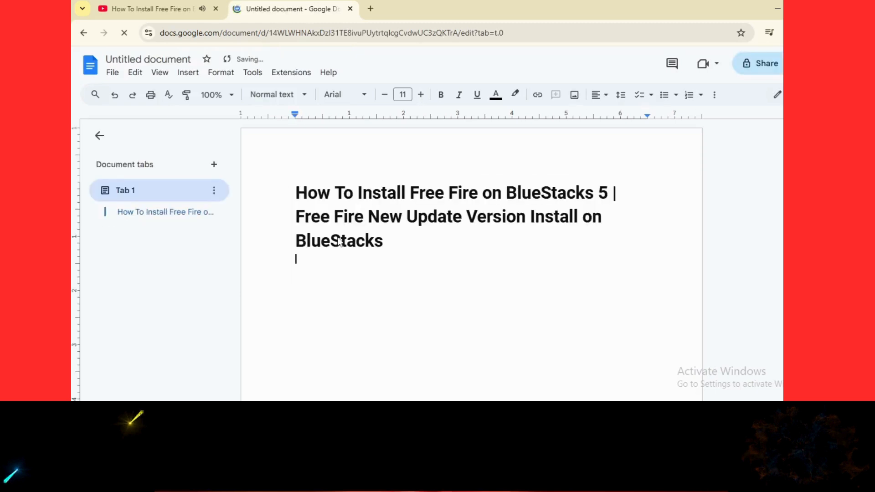
# Return to the BlueStacks 5 video on YouTube and expand its full description
pyautogui.click(139, 9)
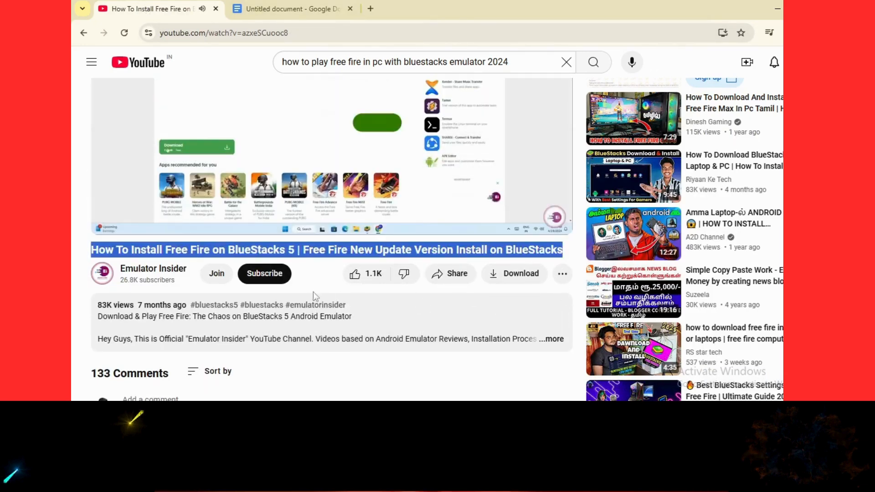
pyautogui.scroll(-1, 572, 290)
pyautogui.click(557, 282)
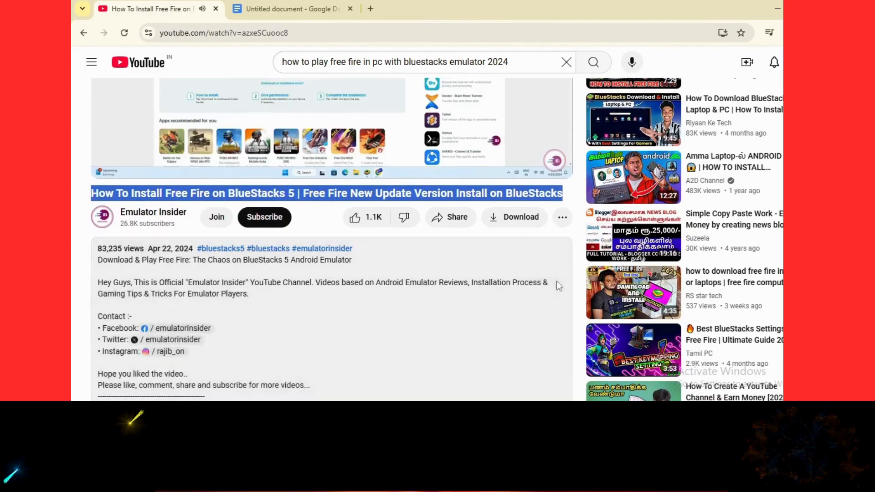
# Copy the tags line and the full list of search queries from the video description
pyautogui.scroll(-3, 368, 268)
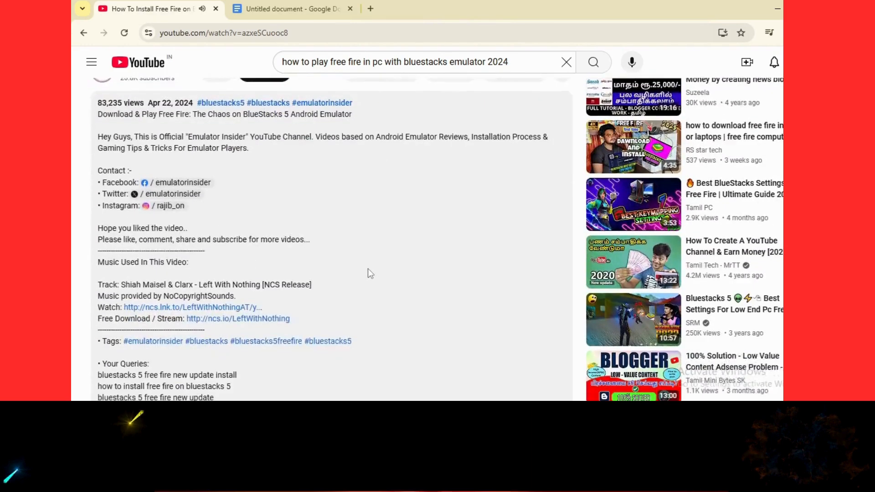
pyautogui.scroll(-3, 370, 274)
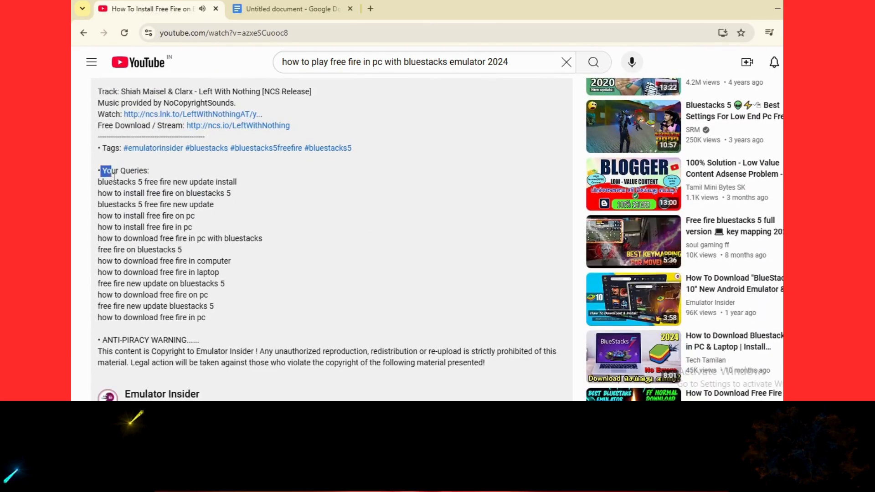
pyautogui.moveTo(114, 177); pyautogui.dragTo(117, 180)
pyautogui.click(141, 166)
pyautogui.moveTo(104, 145); pyautogui.dragTo(237, 318)
pyautogui.hotkey('ctrl', 'c')
pyautogui.rightClick(146, 223)
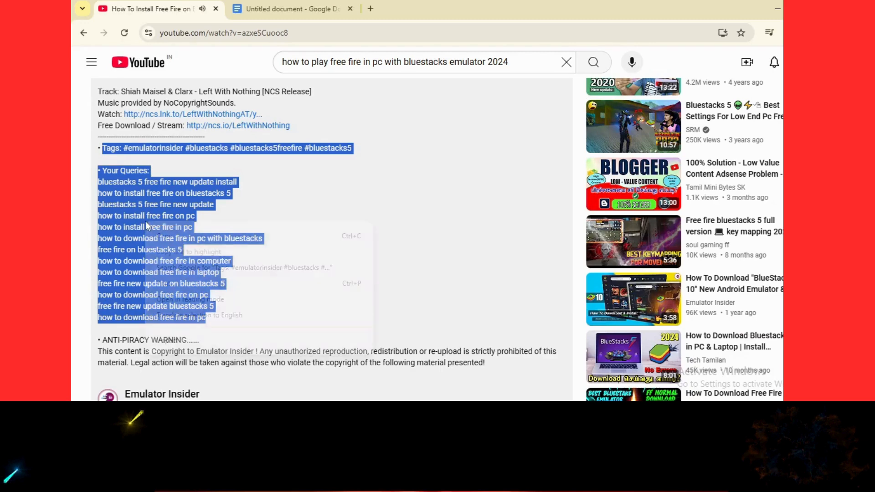
pyautogui.click(172, 237)
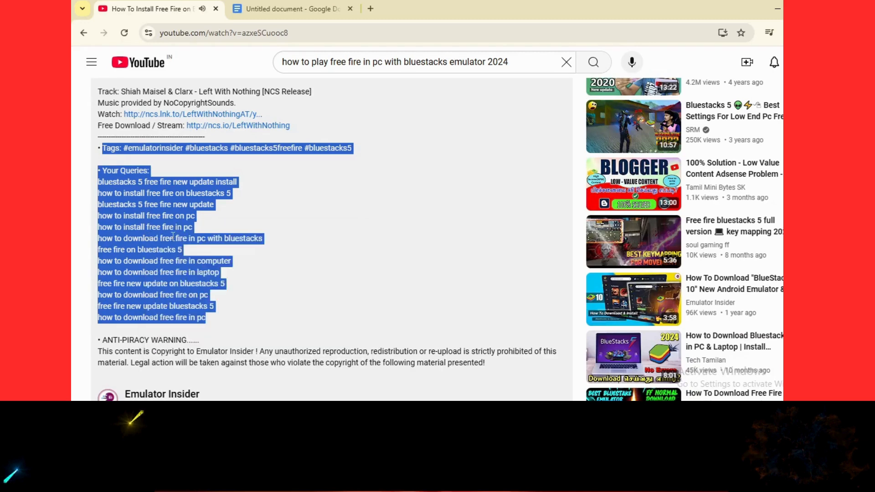
# Paste the copied tags and queries below the title in the Google Docs document
pyautogui.click(299, 14)
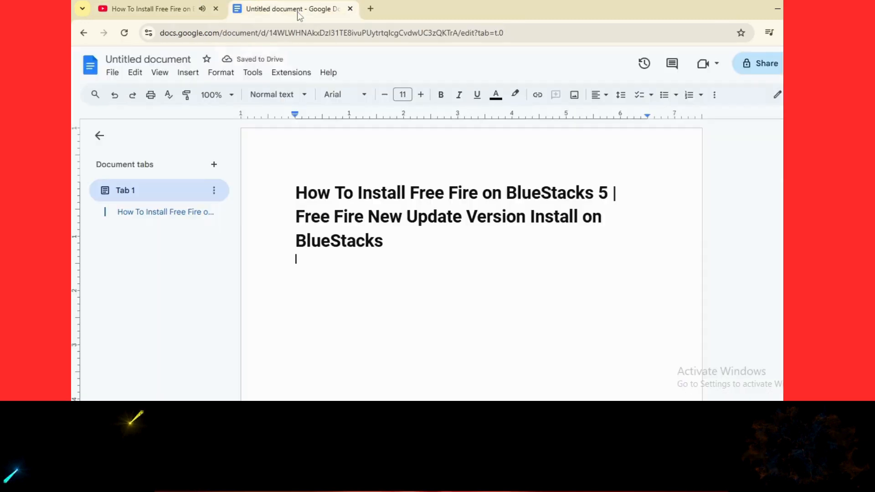
pyautogui.rightClick(300, 260)
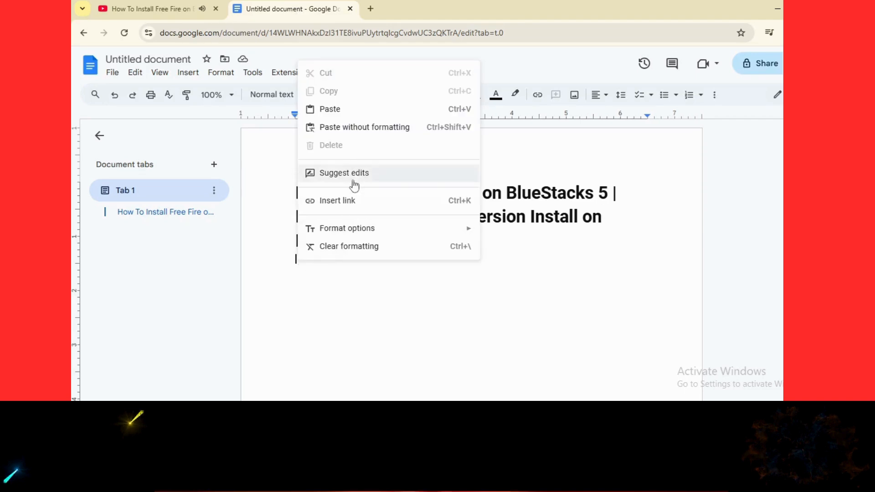
pyautogui.click(335, 109)
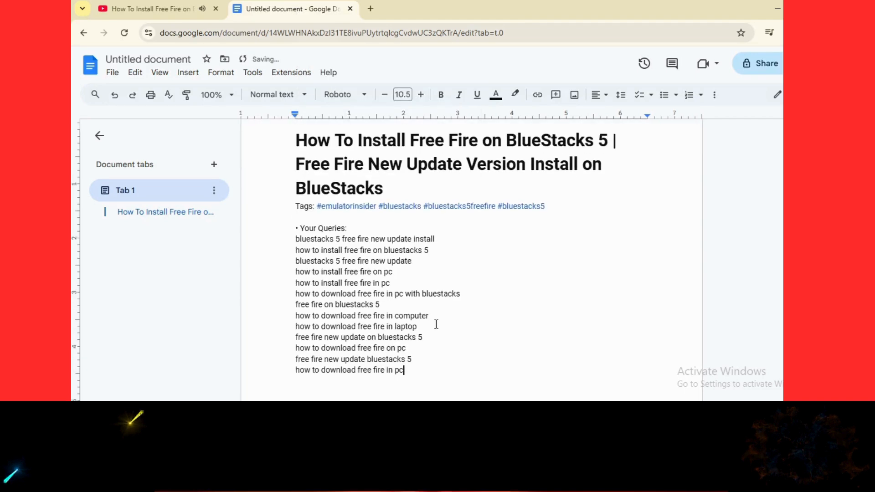
# Delete the "• Your Queries:" heading above the pasted query list
pyautogui.doubleClick(354, 228)
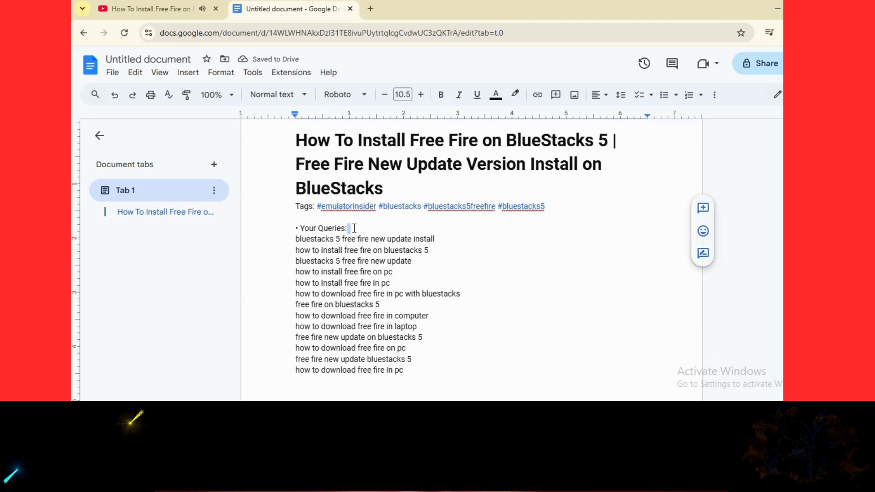
pyautogui.press('BackSpace')
pyautogui.press('BackSpace')
pyautogui.press('BackSpace')
pyautogui.press('BackSpace')
pyautogui.press('BackSpace')
pyautogui.press('BackSpace')
pyautogui.press('BackSpace')
pyautogui.press('BackSpace')
pyautogui.press('BackSpace')
pyautogui.press('BackSpace')
pyautogui.press('BackSpace')
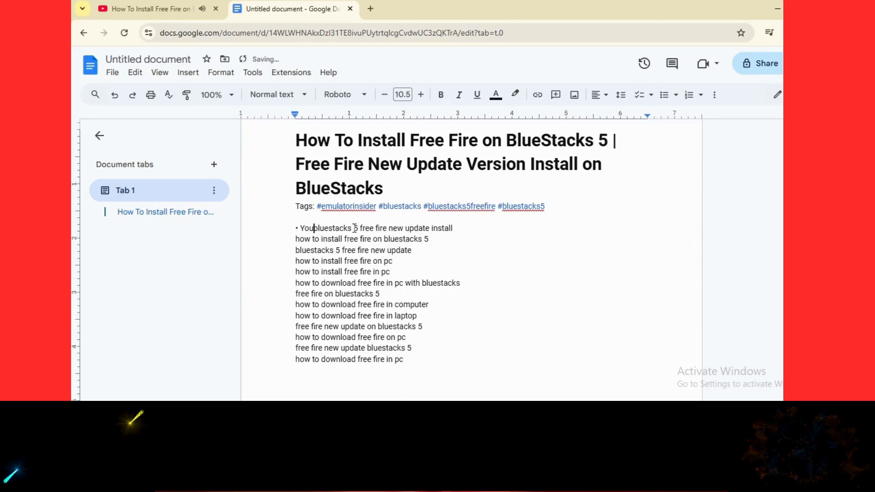
pyautogui.press('BackSpace')
pyautogui.press('BackSpace')
pyautogui.press('BackSpace')
pyautogui.press('BackSpace')
pyautogui.press('BackSpace')
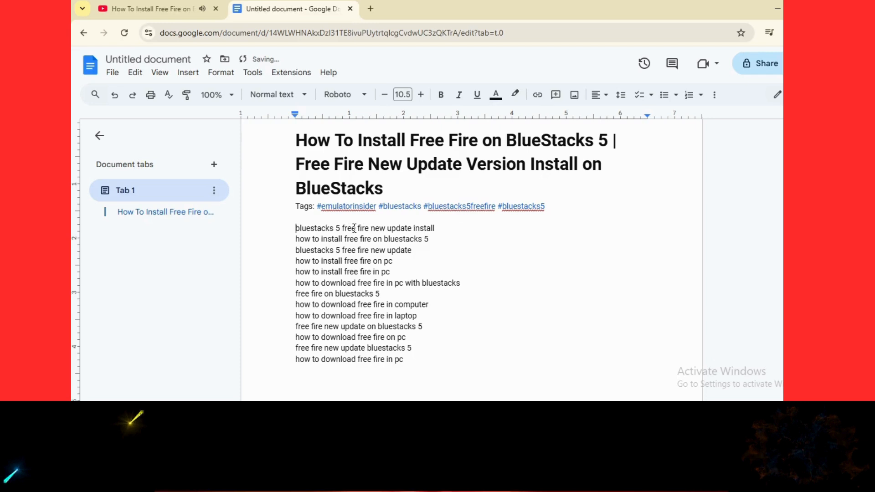
# Delete the "Tags:" label in front of the hashtags
pyautogui.click(316, 208)
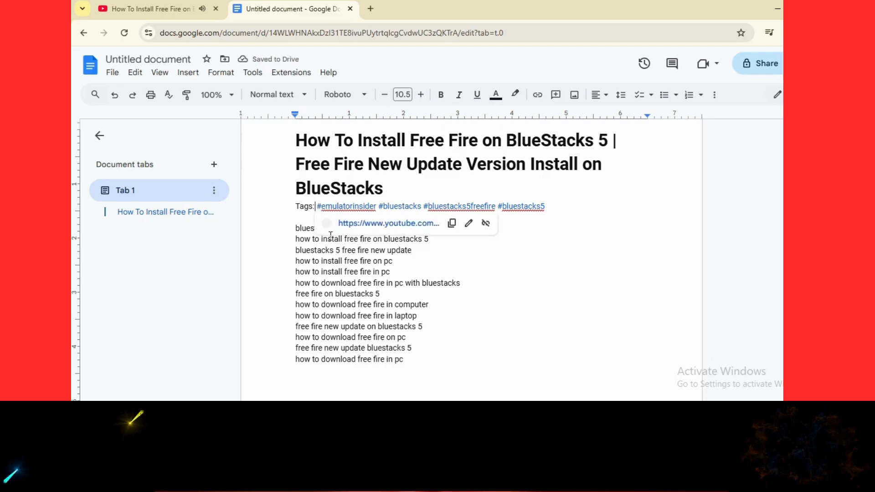
pyautogui.press('BackSpace')
pyautogui.press('BackSpace')
pyautogui.press('BackSpace')
pyautogui.press('BackSpace')
pyautogui.press('BackSpace')
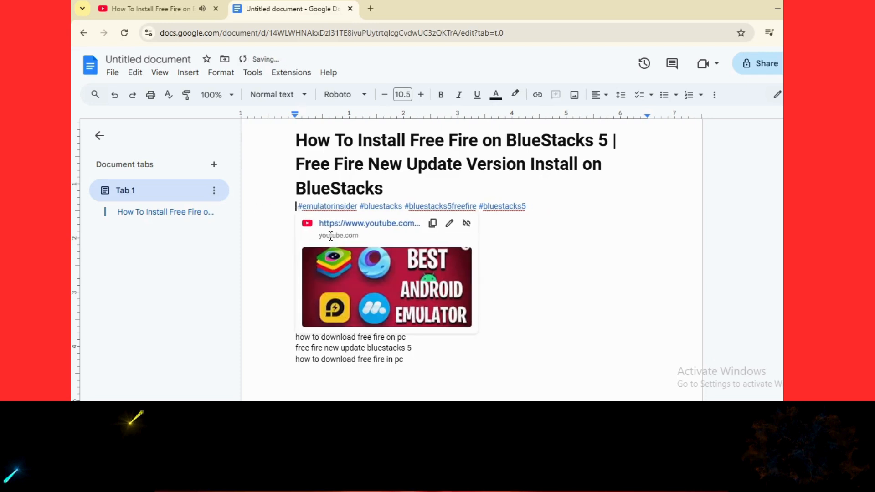
pyautogui.click(587, 328)
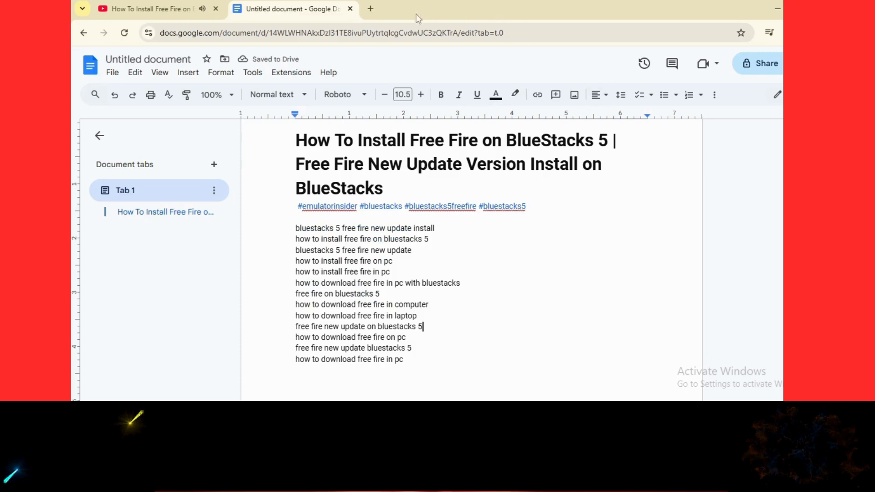
# Search Google for "chatgpt" in a new browser tab
pyautogui.click(371, 10)
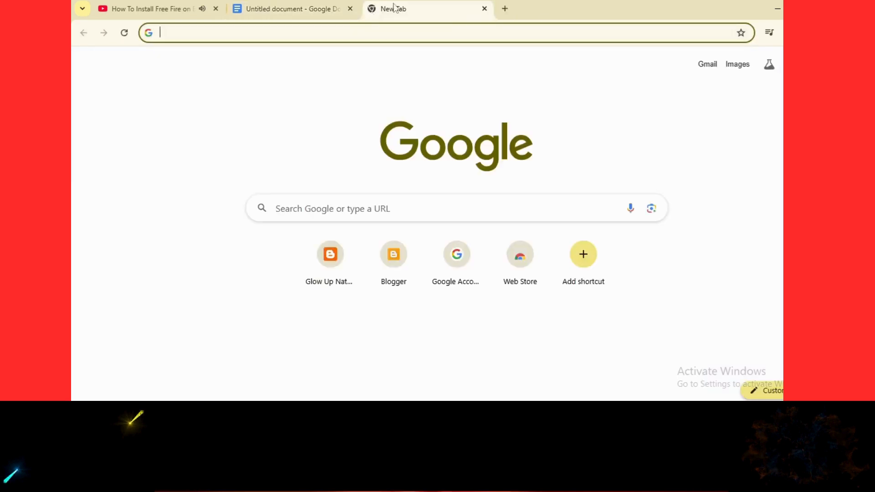
pyautogui.click(295, 202)
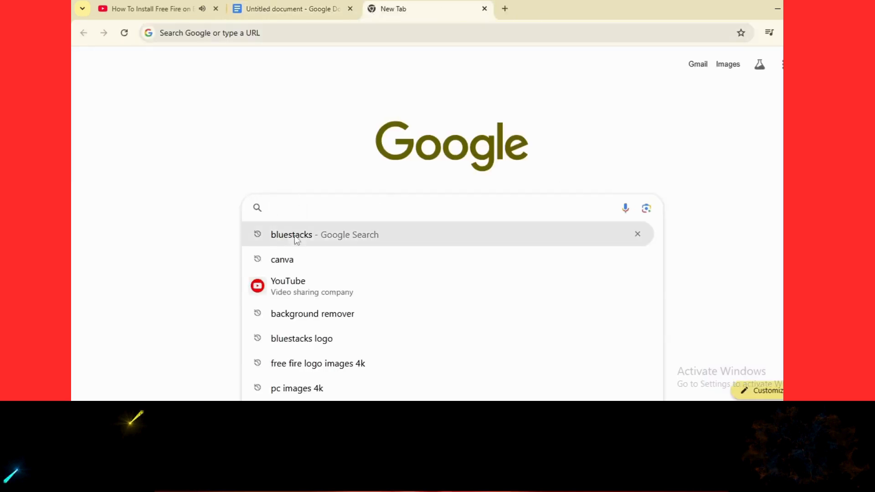
pyautogui.write('chatgpt')
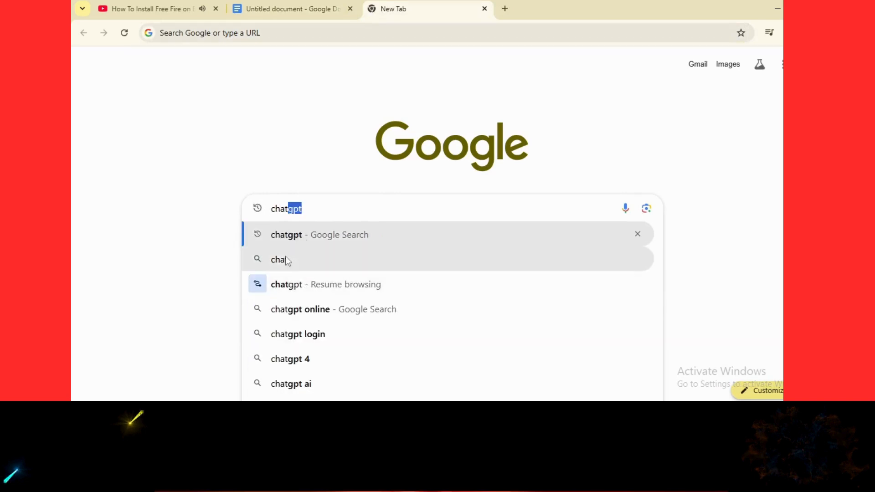
pyautogui.click(299, 240)
# Return to the BlueStacks 5 video on YouTube and pause its playback
pyautogui.click(136, 12)
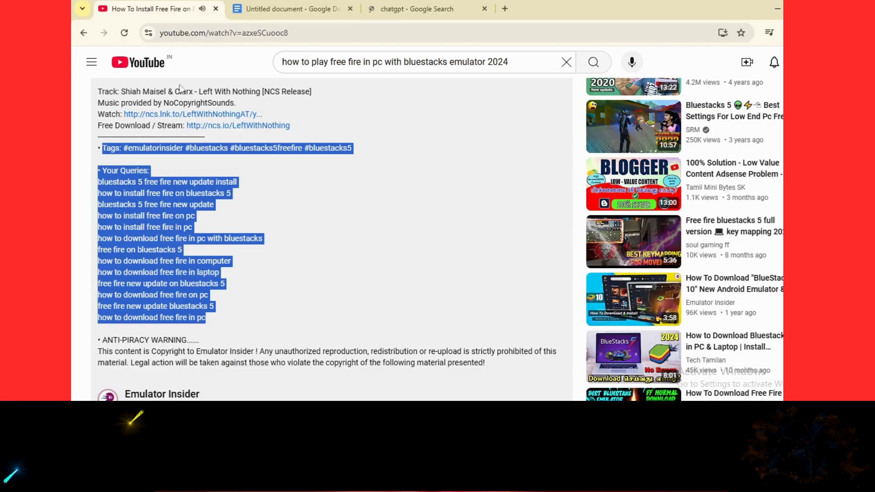
pyautogui.click(288, 246)
pyautogui.scroll(8, 275, 81)
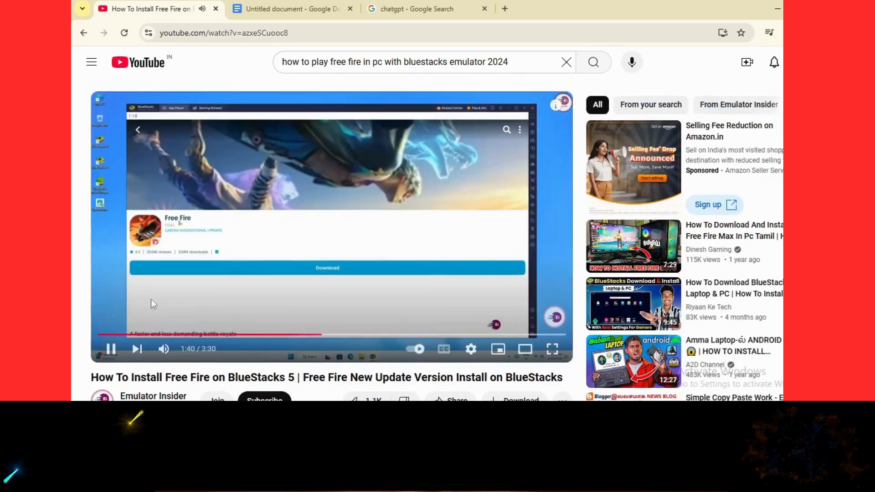
pyautogui.click(111, 349)
# Open the ChatGPT page from the Google results, start a chat session, and close the OpenAI overview tab
pyautogui.click(384, 6)
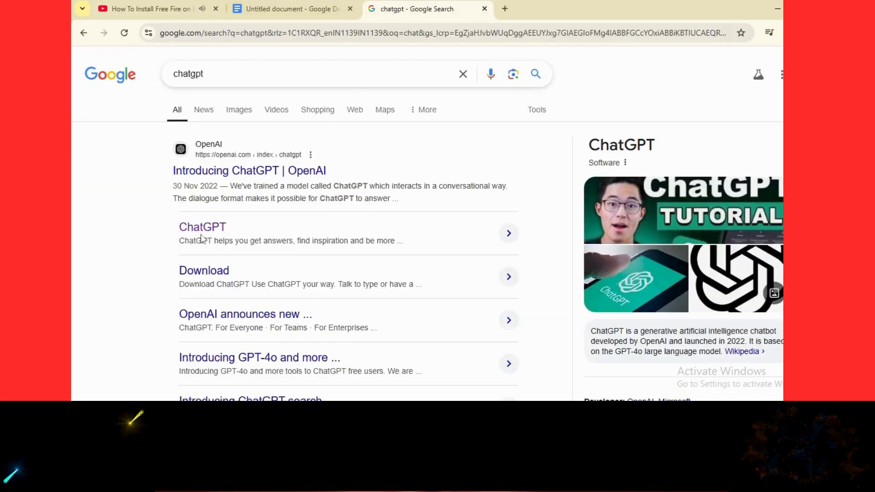
pyautogui.click(202, 230)
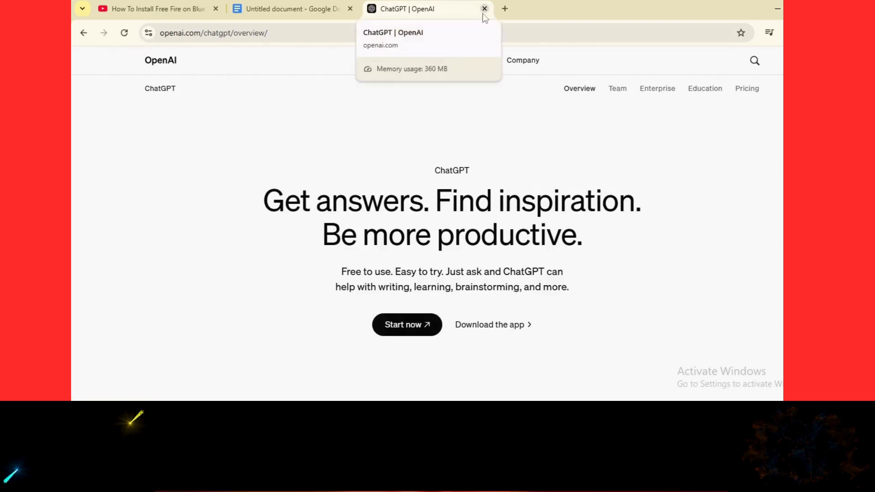
pyautogui.click(407, 334)
pyautogui.click(485, 8)
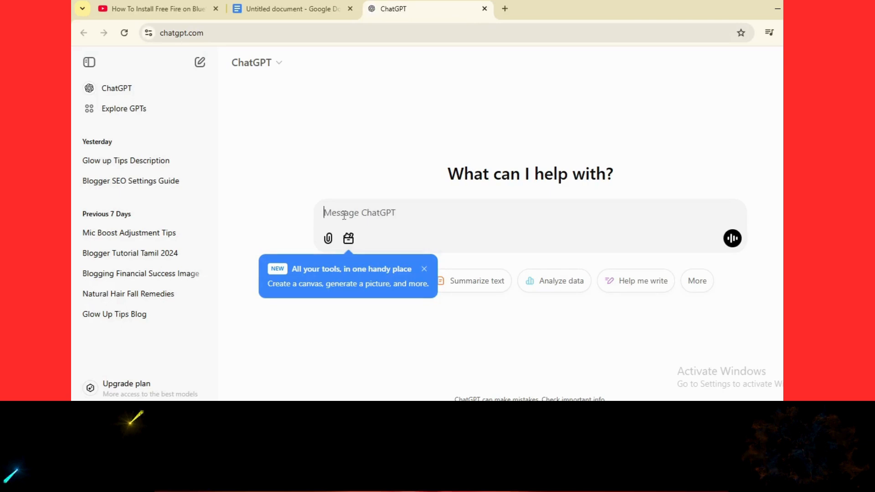
# Write "please write my youtube video description for the topic:" in the ChatGPT message box without sending it
pyautogui.write('please write')
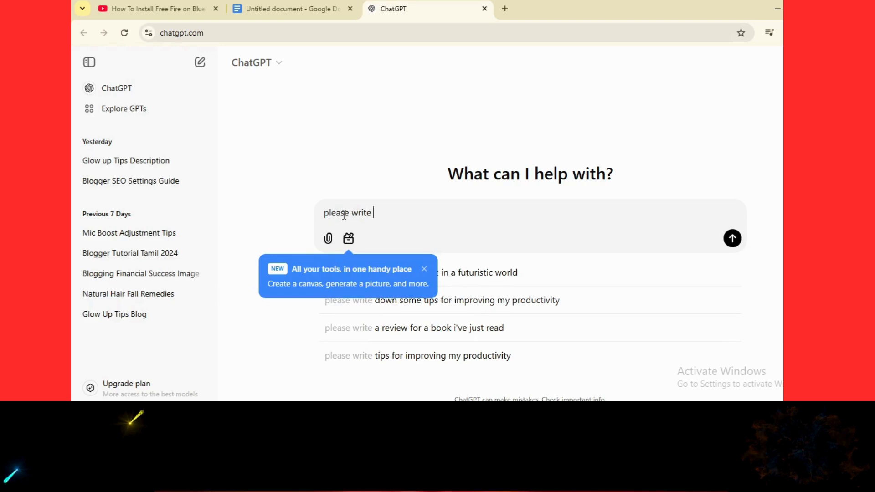
pyautogui.write(' my y')
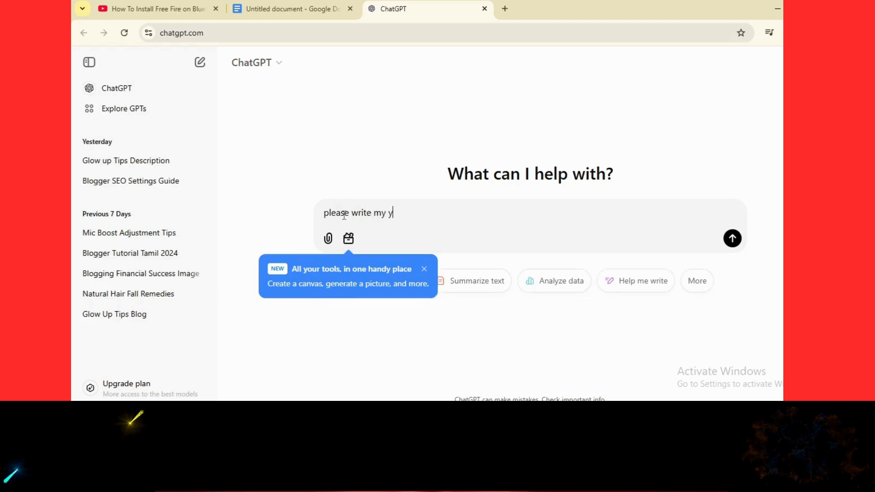
pyautogui.write('outube video descr')
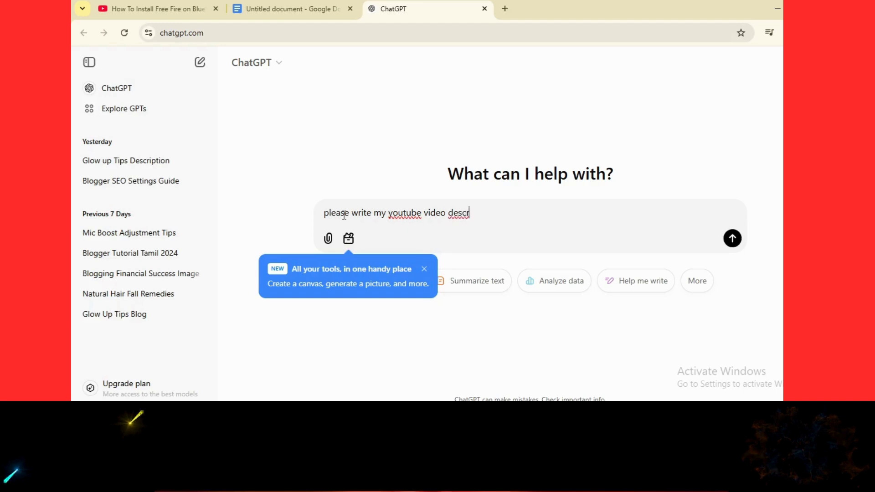
pyautogui.write('iption for the to')
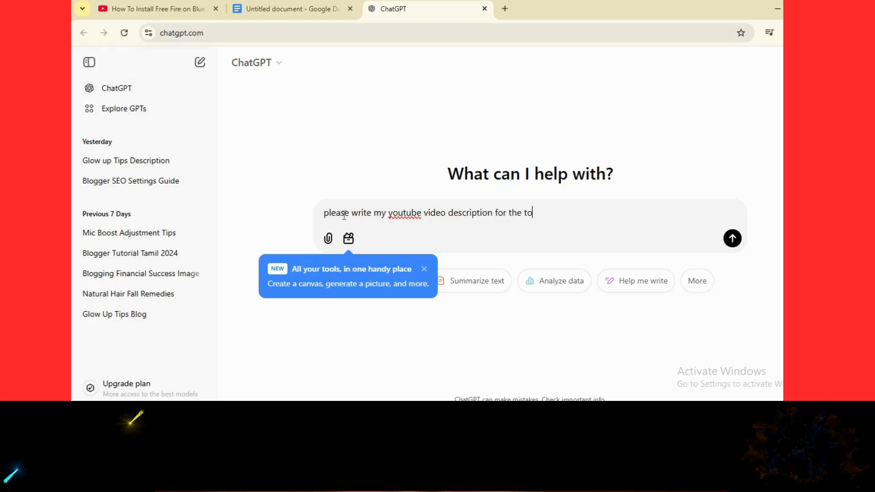
pyautogui.write('pic:')
# Copy the whole document text in Google Docs, from the video title through the last query
pyautogui.click(275, 10)
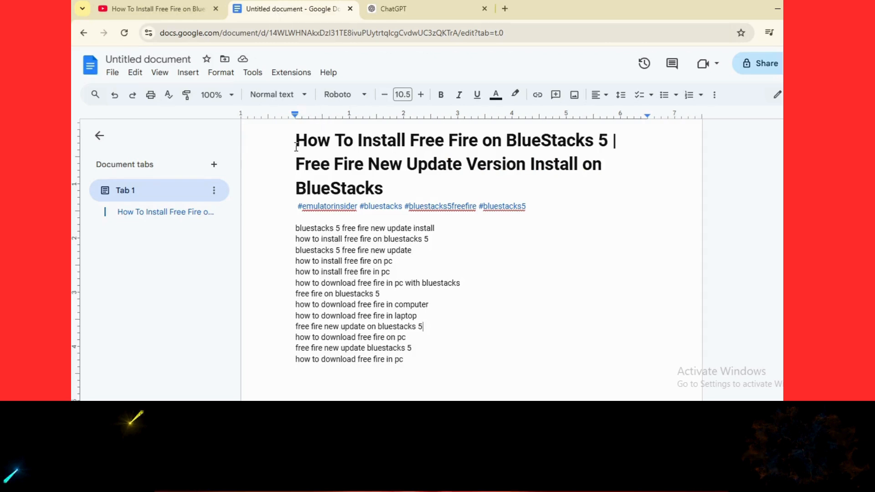
pyautogui.moveTo(296, 141); pyautogui.dragTo(424, 362)
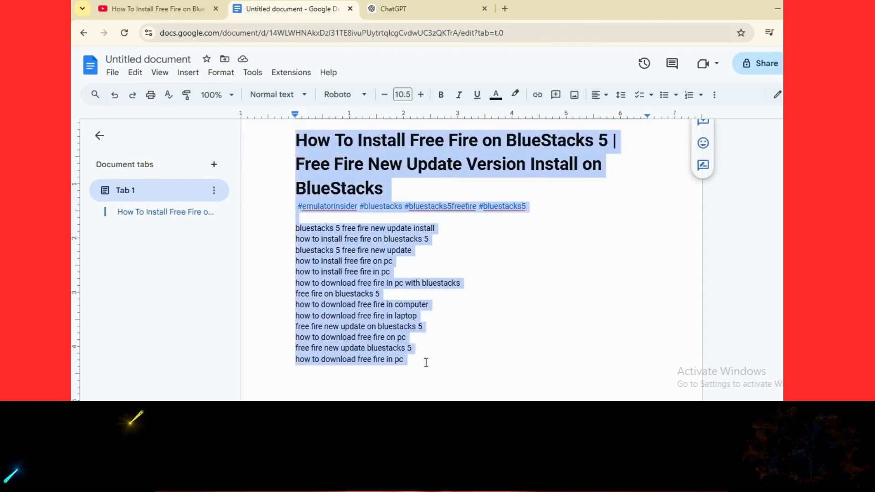
pyautogui.rightClick(345, 162)
pyautogui.click(380, 141)
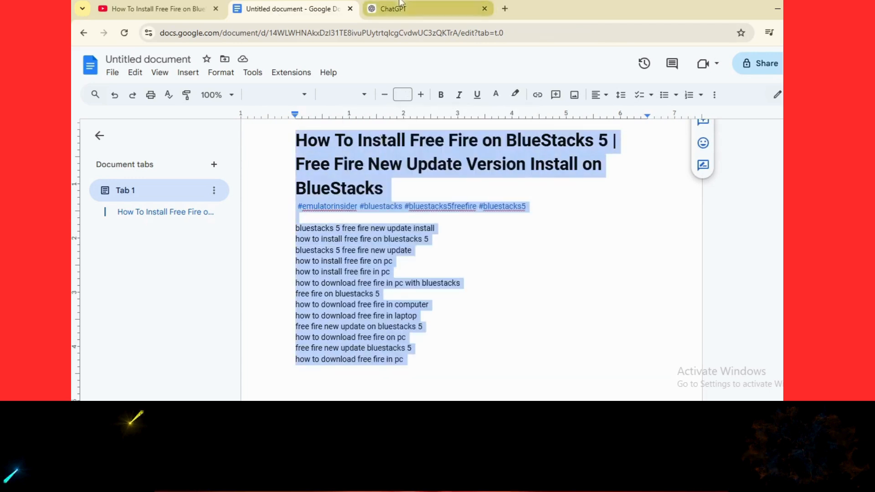
# Paste the copied title, hashtags and queries after "topic:" in the ChatGPT prompt
pyautogui.click(400, 5)
pyautogui.rightClick(554, 214)
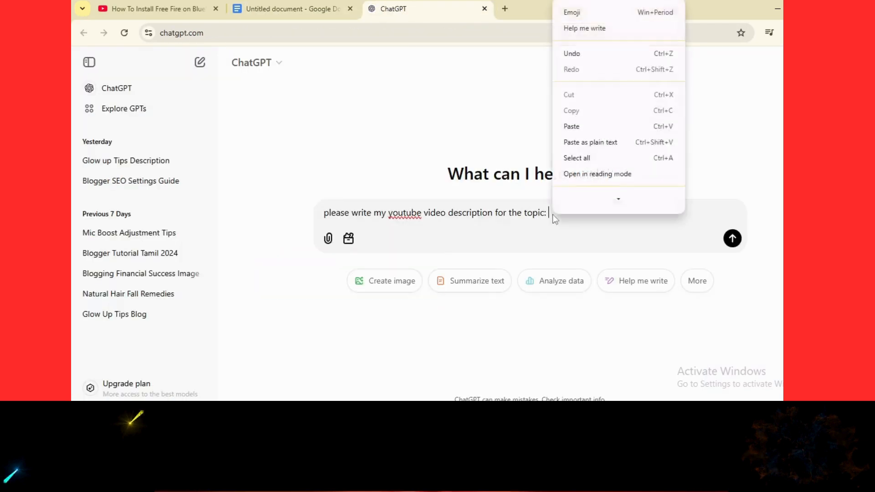
pyautogui.click(577, 130)
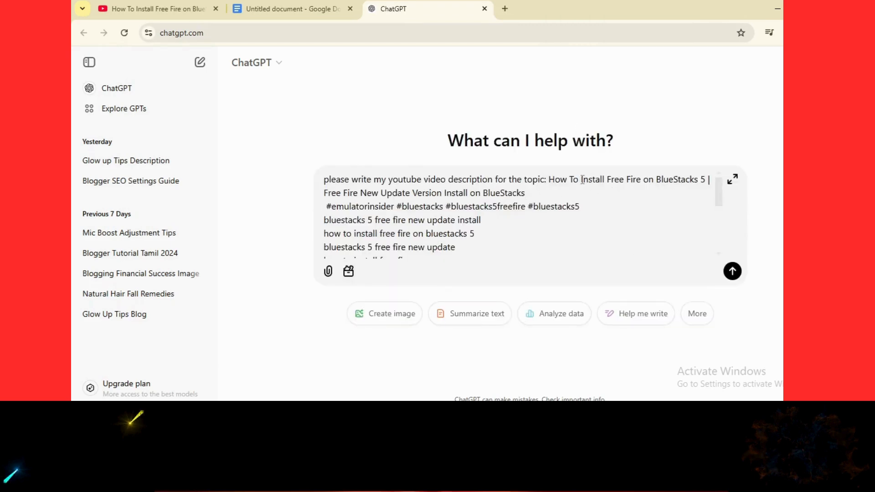
# Insert "in Tamil" after "BlueStacks 5" in the prompt's title and review the rest of the pasted text
pyautogui.click(707, 180)
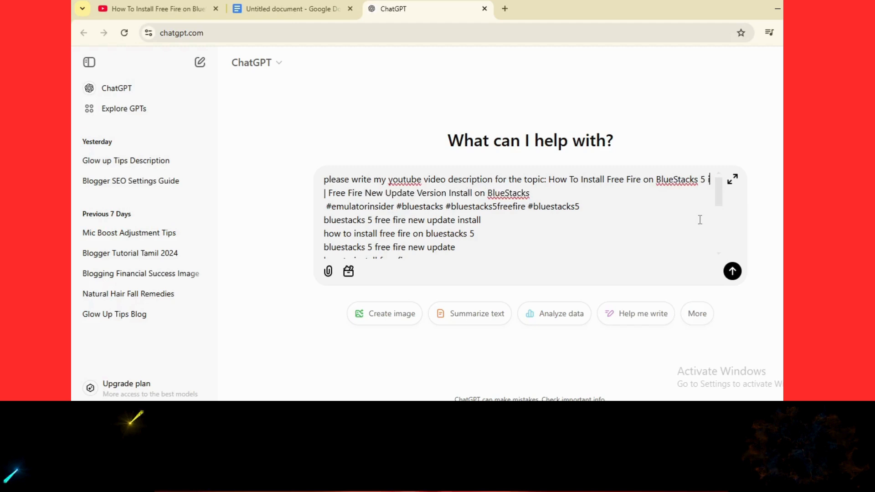
pyautogui.write('in')
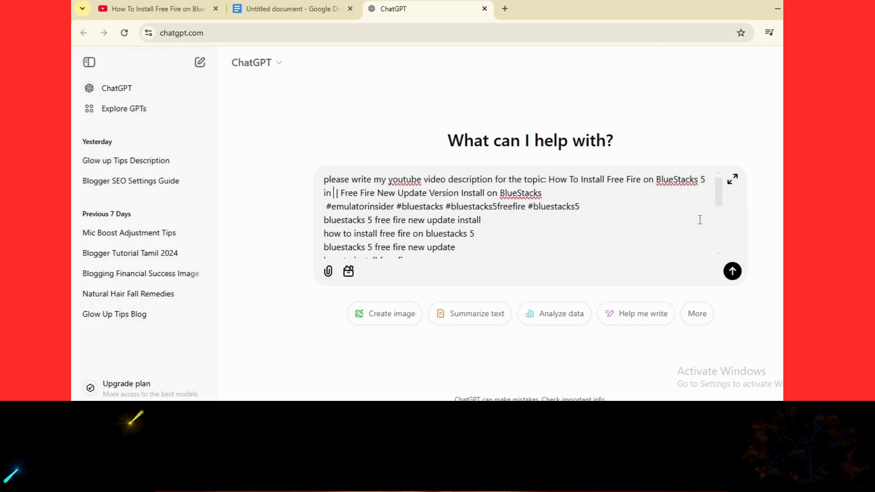
pyautogui.write(' Tamil')
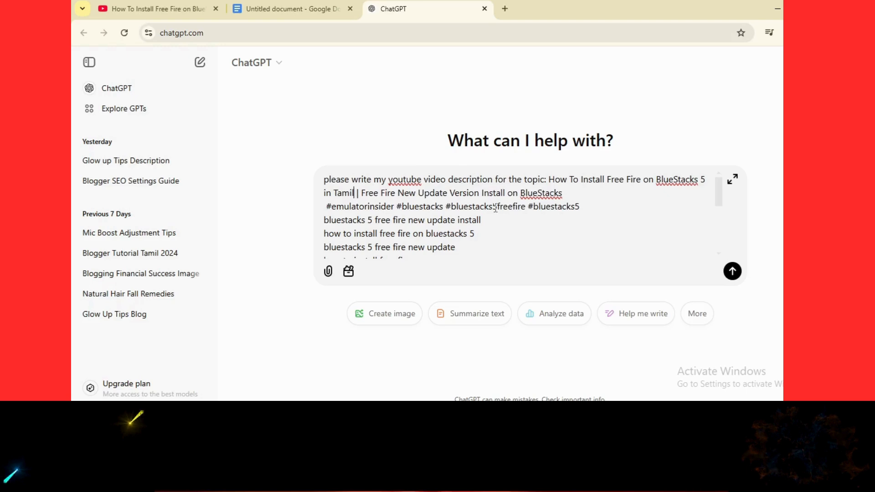
pyautogui.scroll(-2, 496, 208)
pyautogui.scroll(2, 496, 208)
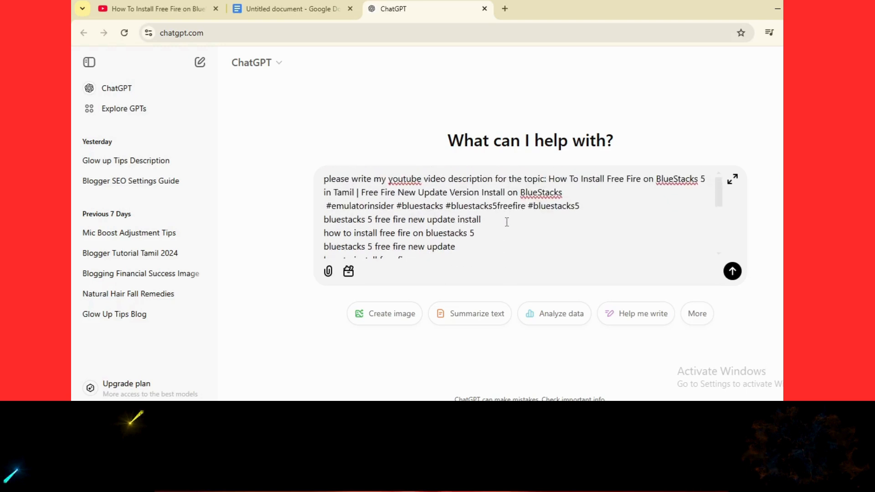
pyautogui.scroll(-5, 494, 242)
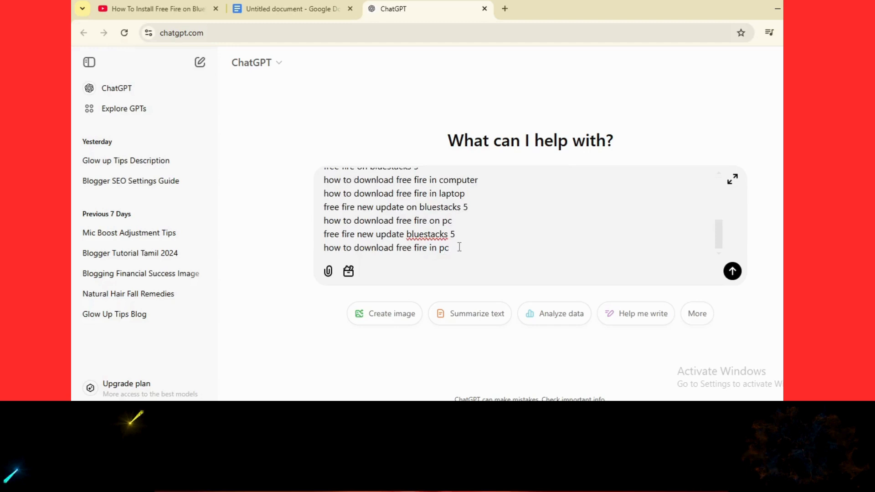
# Send the description prompt to ChatGPT and review the generated YouTube description
pyautogui.click(732, 273)
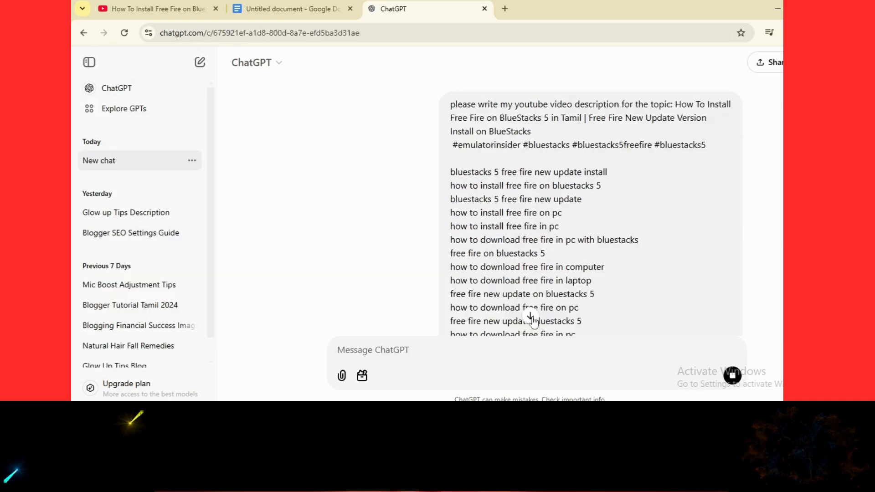
pyautogui.click(531, 316)
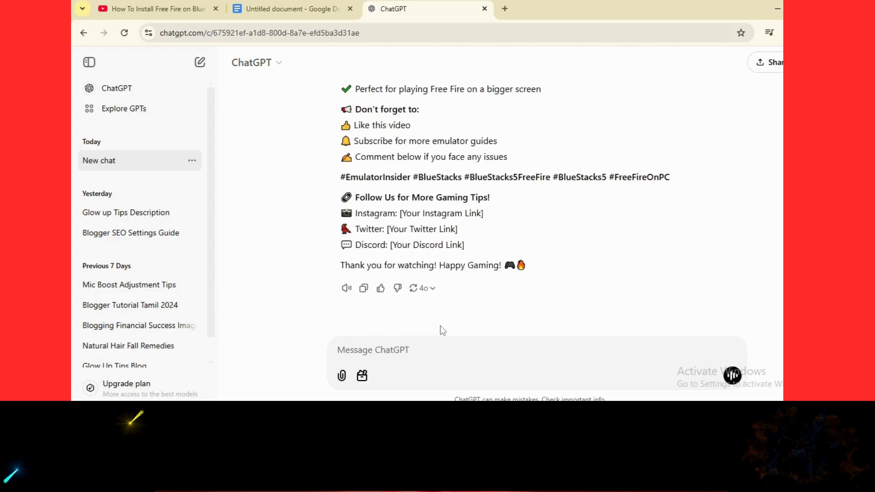
pyautogui.scroll(10, 458, 250)
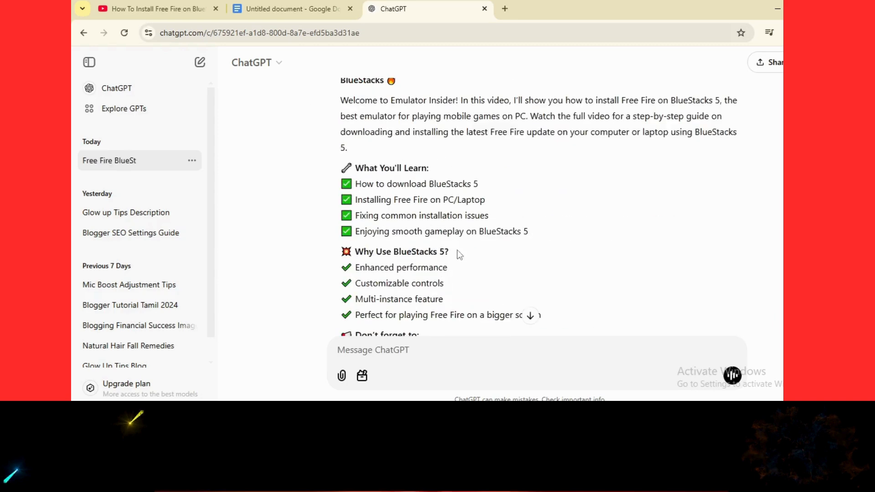
pyautogui.scroll(-1, 467, 243)
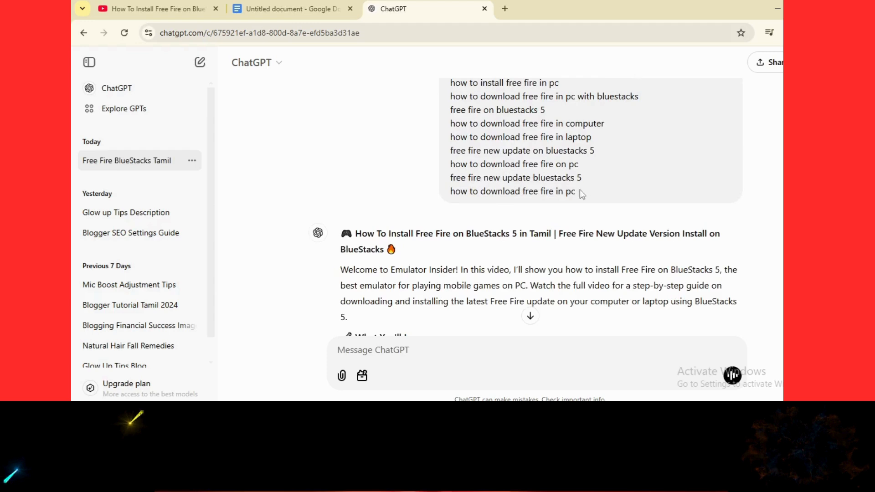
pyautogui.scroll(-3, 578, 203)
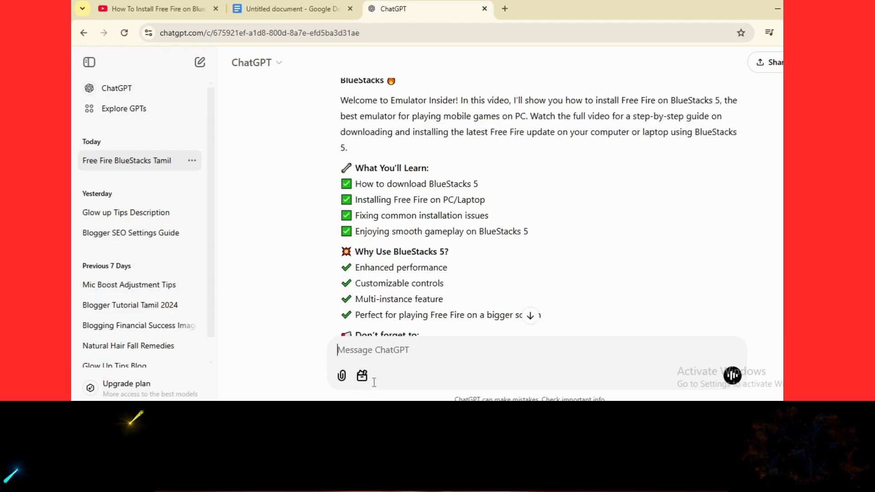
# Send ChatGPT the follow-up request "please write 5000 characters with top 30 kEYWORD Pharases"
pyautogui.write('please wr')
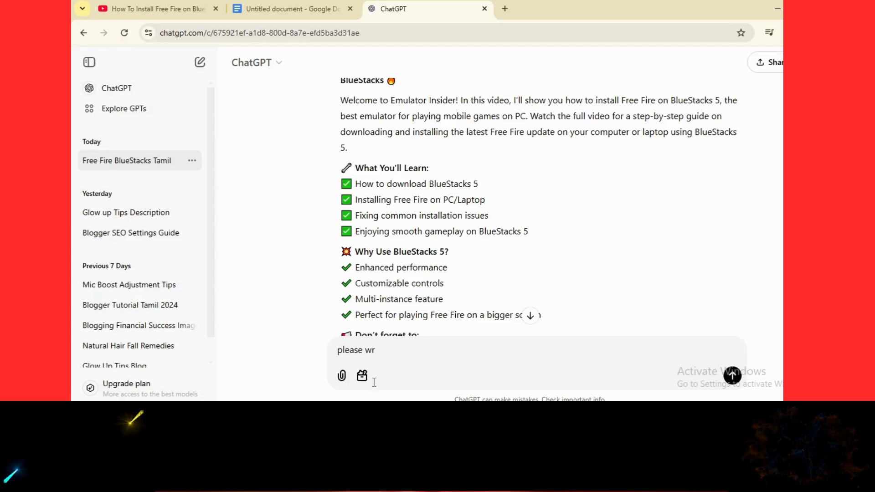
pyautogui.write('ite 5000 characters')
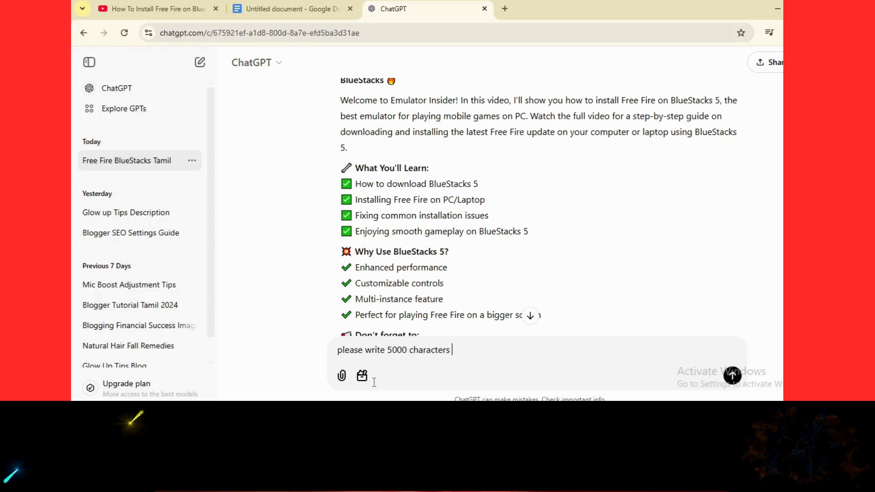
pyautogui.write(' with top 30 kEYW')
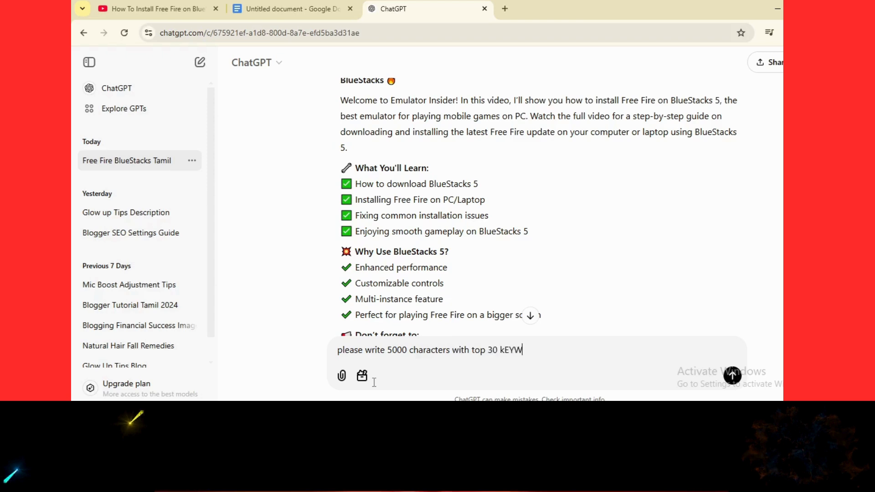
pyautogui.write('ORD pHRASE')
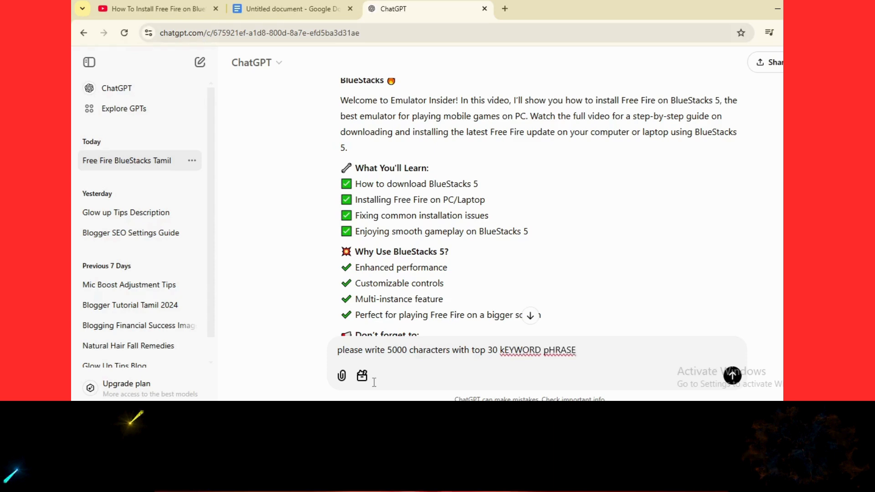
pyautogui.press('BackSpace')
pyautogui.press('BackSpace')
pyautogui.press('BackSpace')
pyautogui.press('BackSpace')
pyautogui.press('BackSpace')
pyautogui.write('haras')
pyautogui.click(733, 376)
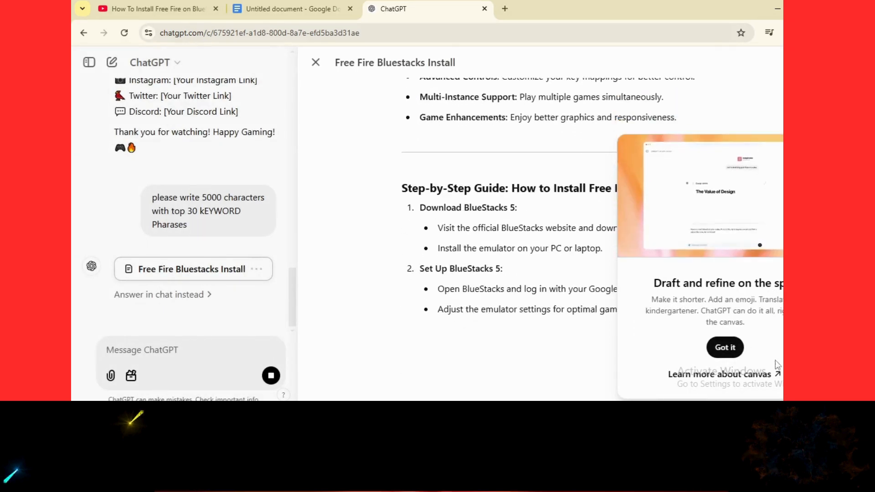
# Dismiss the canvas introduction and read the longer description through its closing hashtags
pyautogui.click(728, 350)
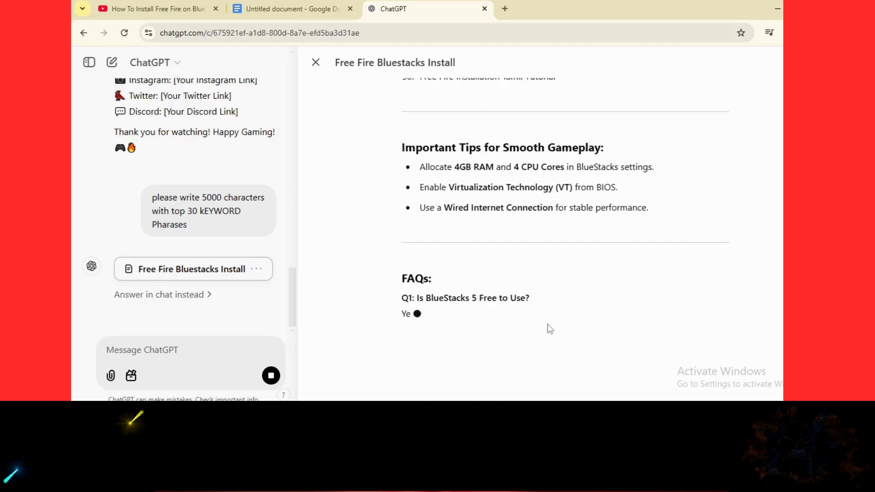
pyautogui.scroll(3, 550, 328)
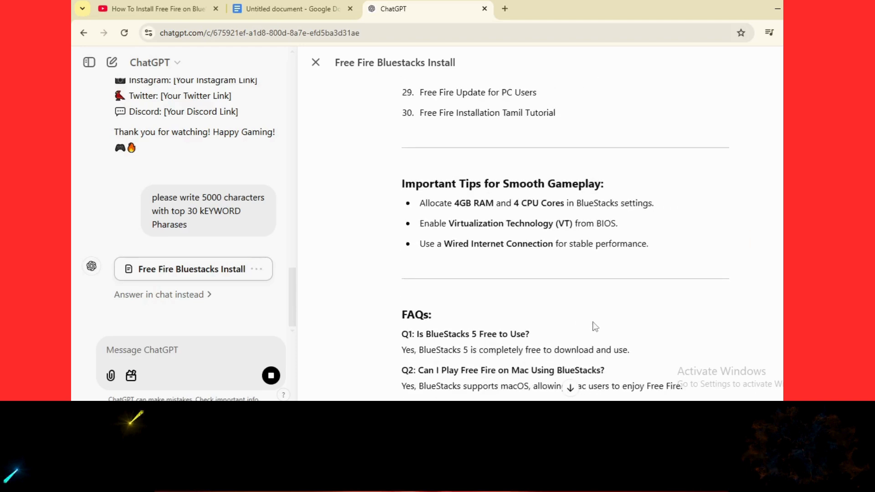
pyautogui.scroll(-10, 667, 209)
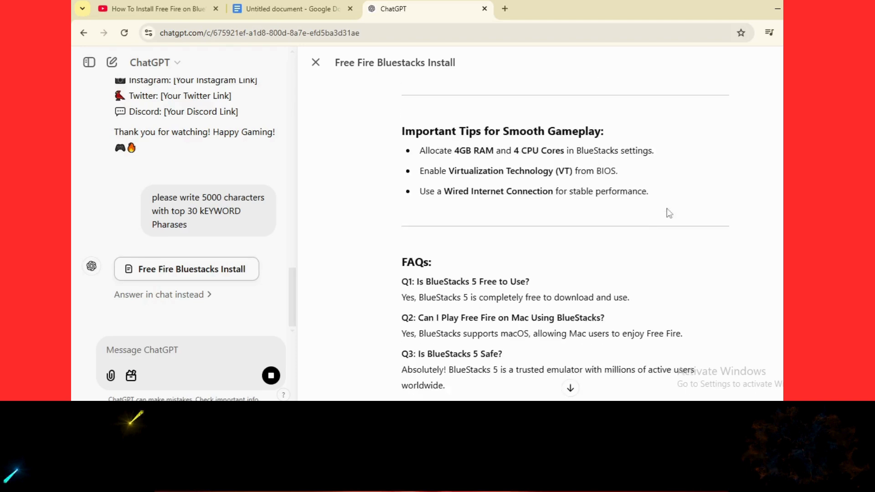
pyautogui.scroll(-2, 701, 197)
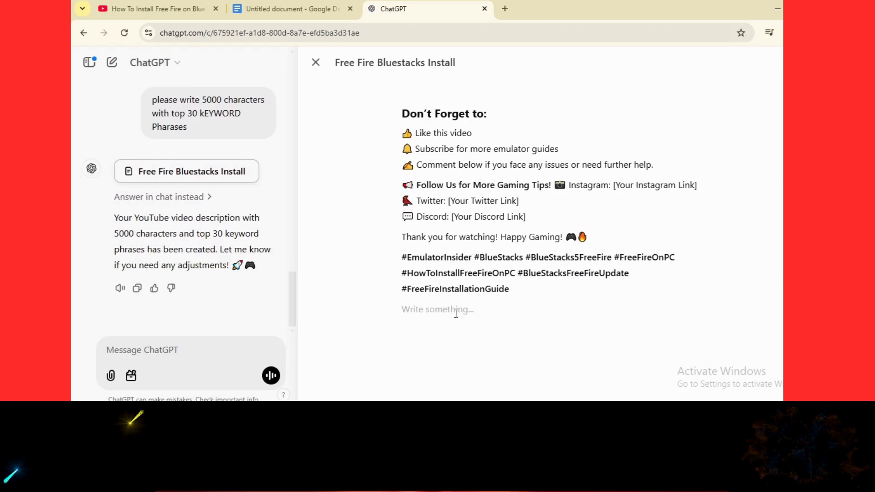
pyautogui.scroll(2, 531, 293)
pyautogui.scroll(-2, 557, 296)
# Copy the canvas description from its title through the "Comment below if you face any issues" line
pyautogui.scroll(15, 474, 155)
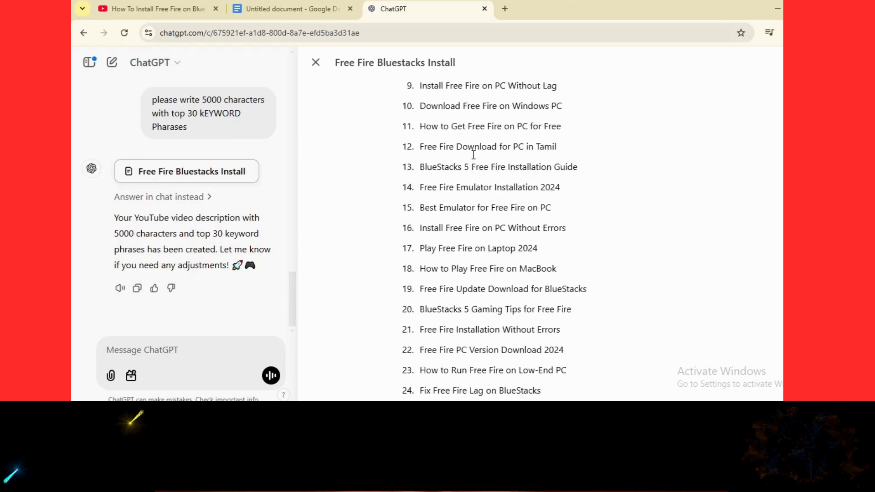
pyautogui.scroll(15, 474, 155)
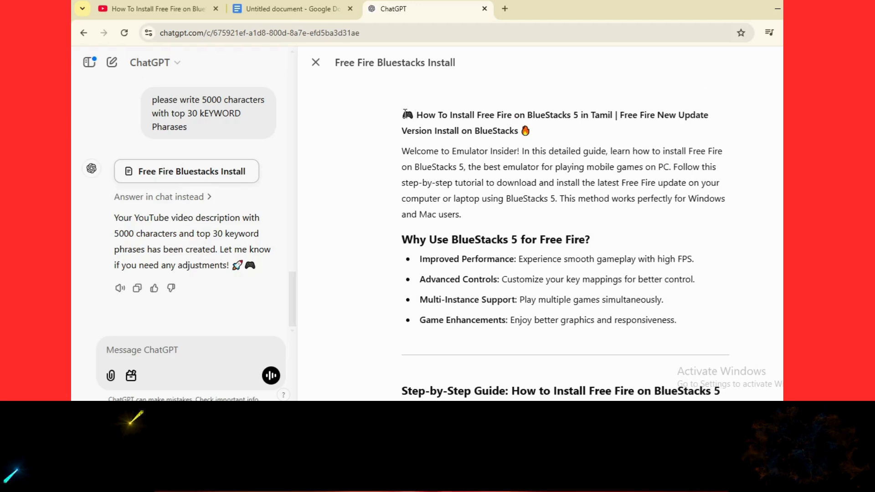
pyautogui.moveTo(401, 115); pyautogui.dragTo(671, 167)
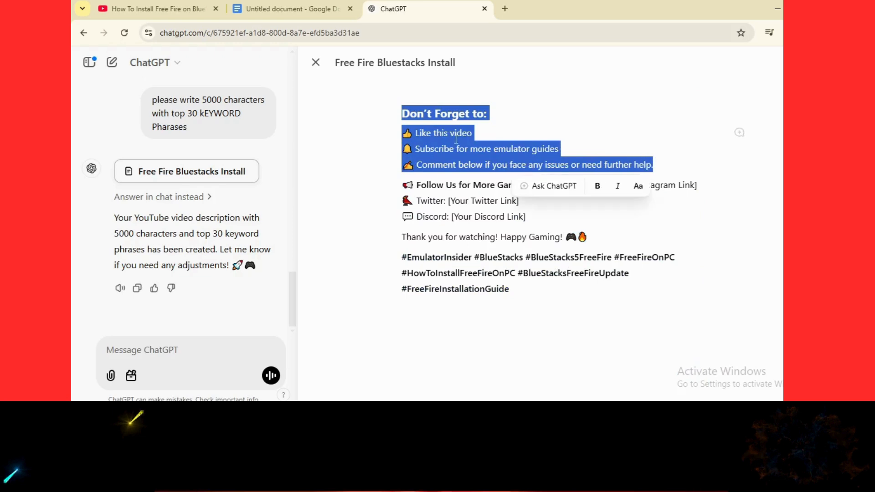
pyautogui.rightClick(428, 133)
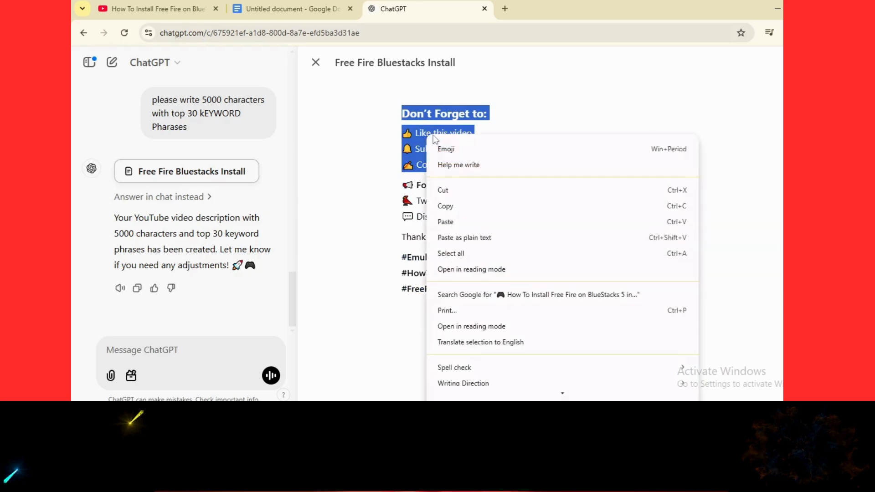
pyautogui.click(445, 207)
# Replace the entire text of the Google Docs document with the copied description
pyautogui.click(292, 8)
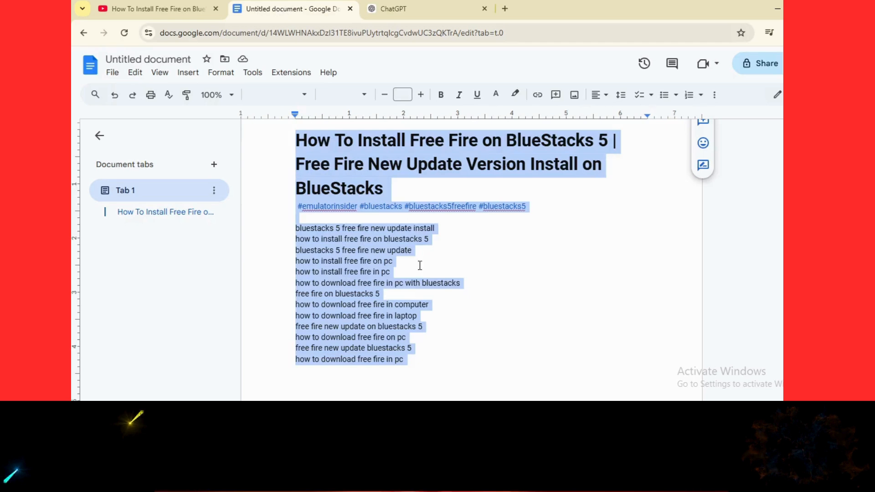
pyautogui.click(562, 294)
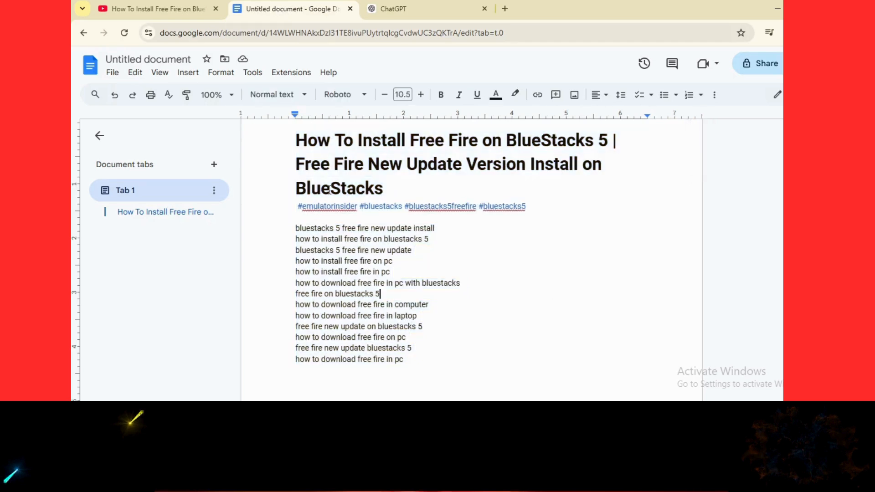
pyautogui.moveTo(299, 139); pyautogui.dragTo(435, 356)
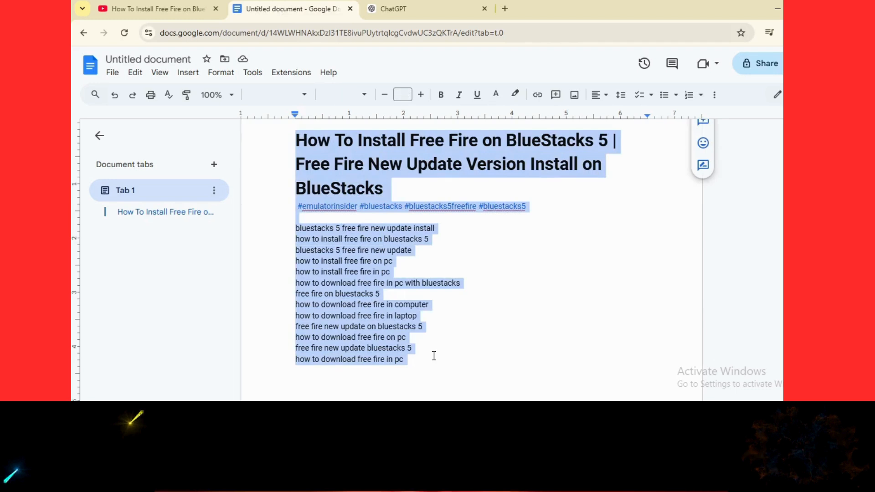
pyautogui.press('BackSpace')
pyautogui.scroll(2, 358, 260)
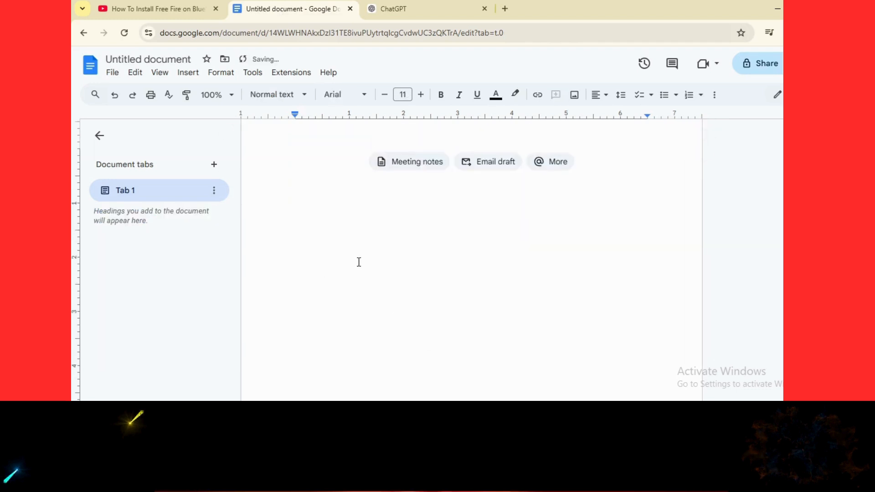
pyautogui.rightClick(296, 193)
pyautogui.click(323, 238)
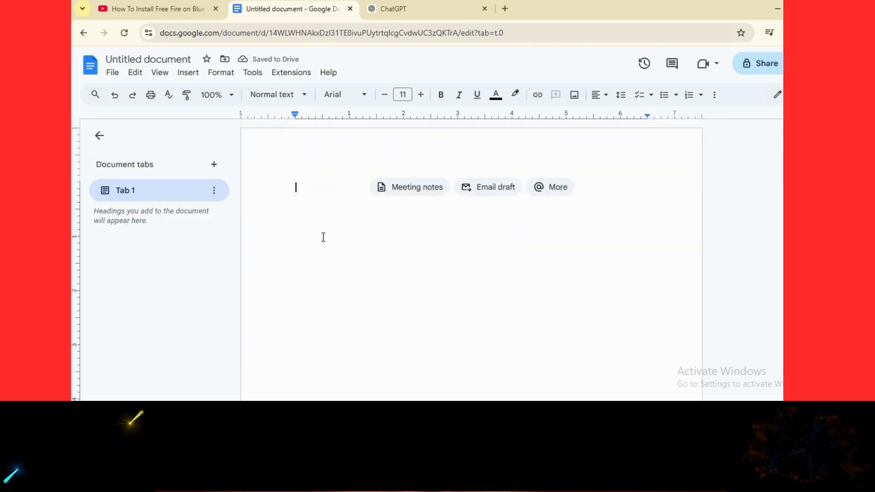
# Copy the "Thank you for watching!" line and closing hashtags from ChatGPT and paste them at the end of the Google Docs document
pyautogui.click(415, 13)
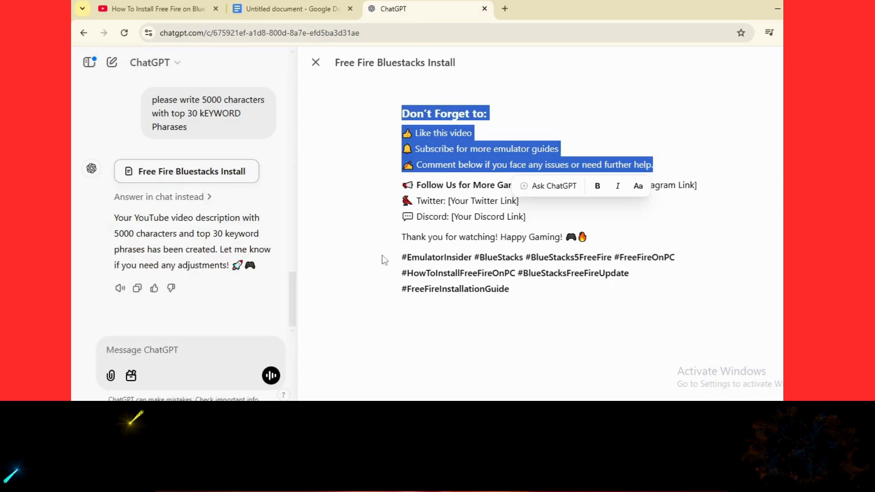
pyautogui.moveTo(406, 258); pyautogui.dragTo(510, 292)
pyautogui.click(543, 347)
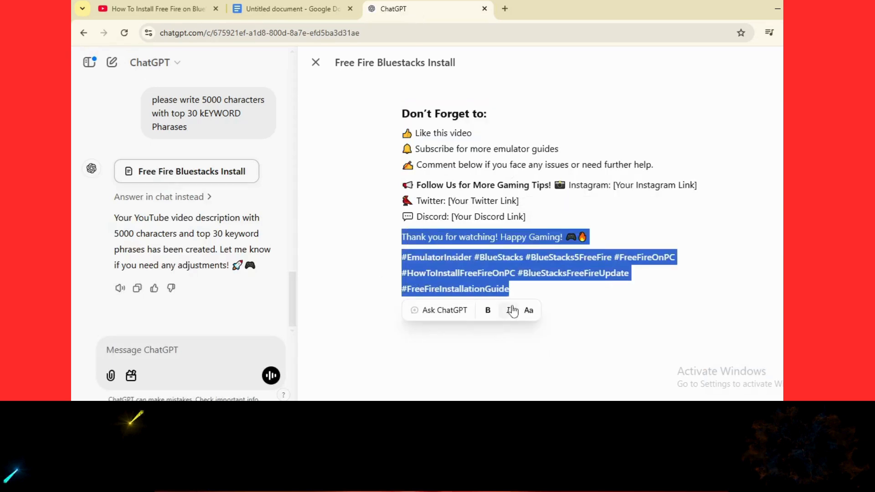
pyautogui.rightClick(456, 276)
pyautogui.click(490, 78)
pyautogui.click(300, 7)
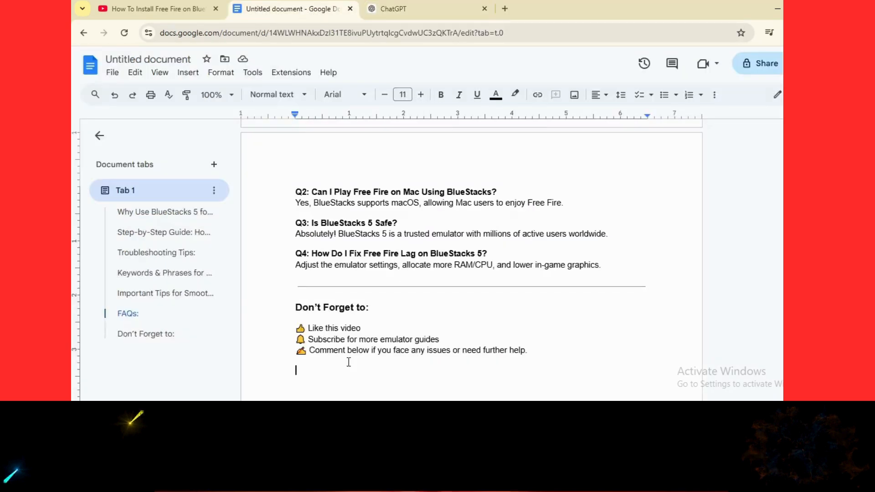
pyautogui.rightClick(297, 370)
pyautogui.click(331, 217)
# Review the pasted description in Google Docs and check it against the end of the ChatGPT canvas text
pyautogui.scroll(15, 553, 332)
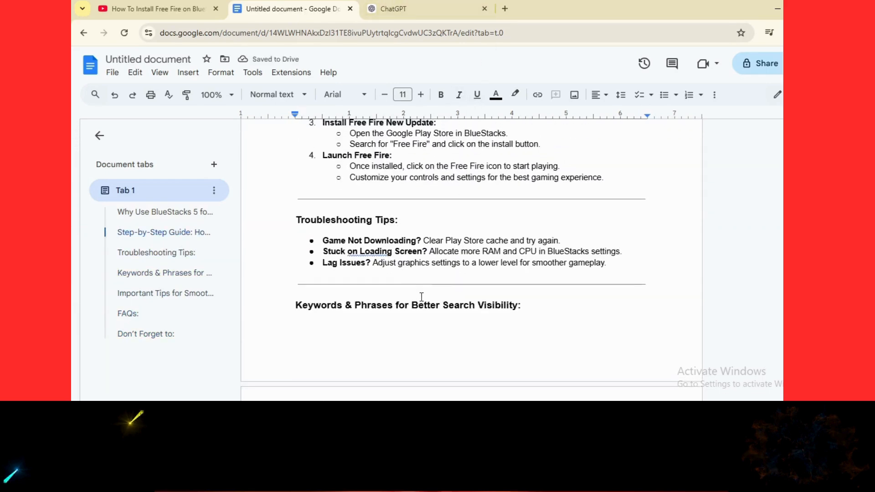
pyautogui.scroll(-8, 418, 301)
pyautogui.scroll(-10, 587, 321)
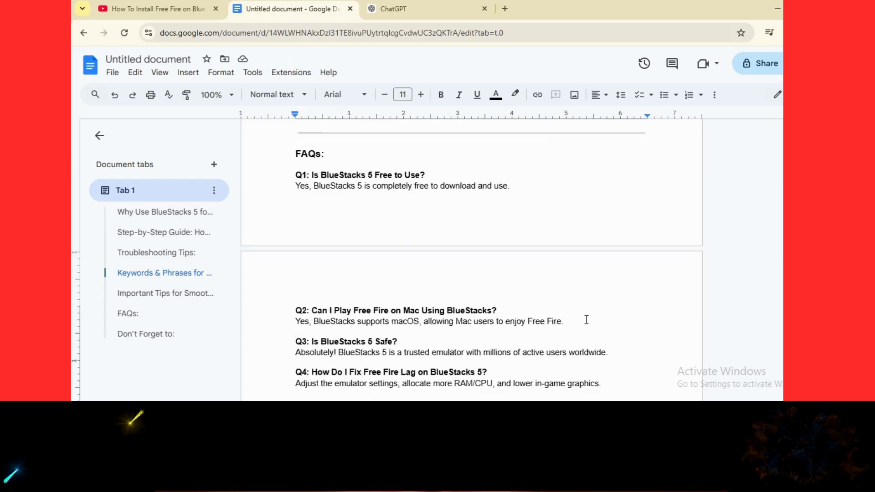
pyautogui.scroll(-2, 586, 325)
pyautogui.scroll(7, 405, 248)
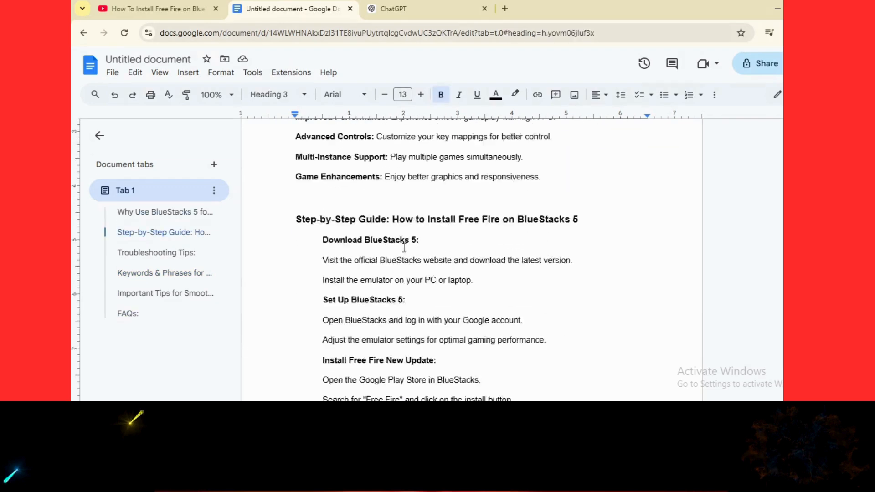
pyautogui.click(391, 8)
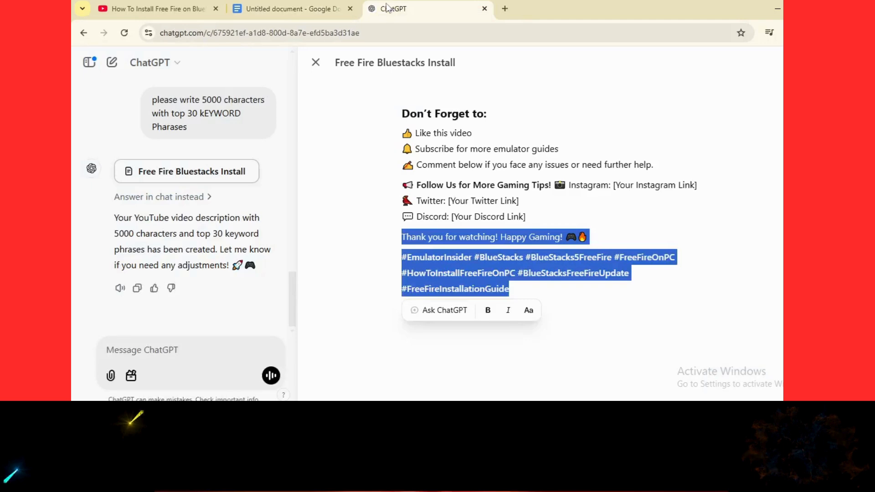
pyautogui.scroll(2, 353, 256)
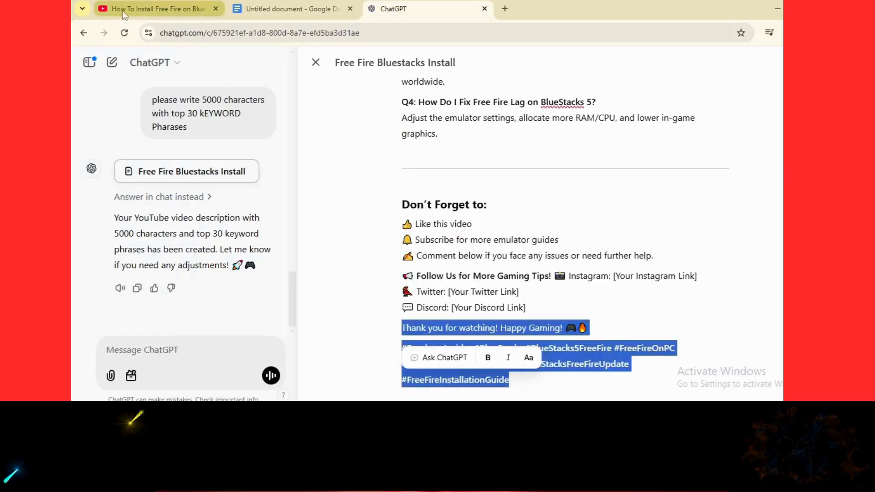
# Copy the title of the BlueStacks 5 Free Fire install video on YouTube
pyautogui.click(106, 13)
pyautogui.scroll(-1, 338, 240)
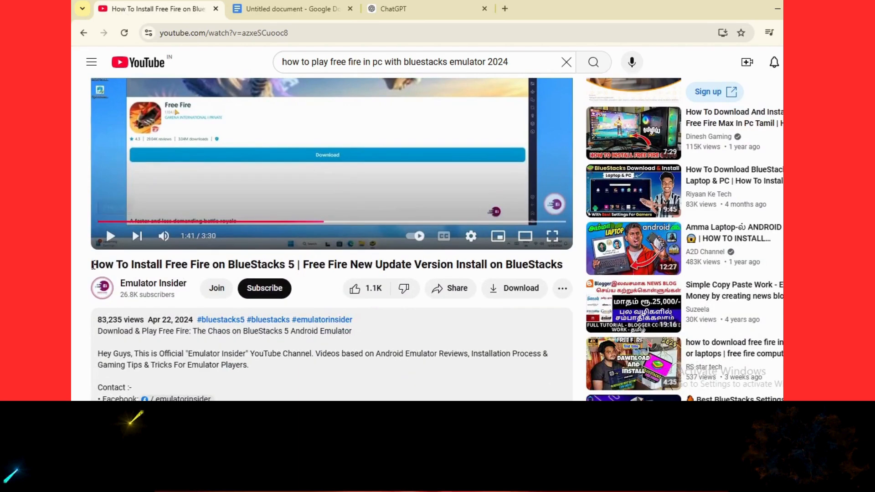
pyautogui.moveTo(93, 265); pyautogui.dragTo(570, 263)
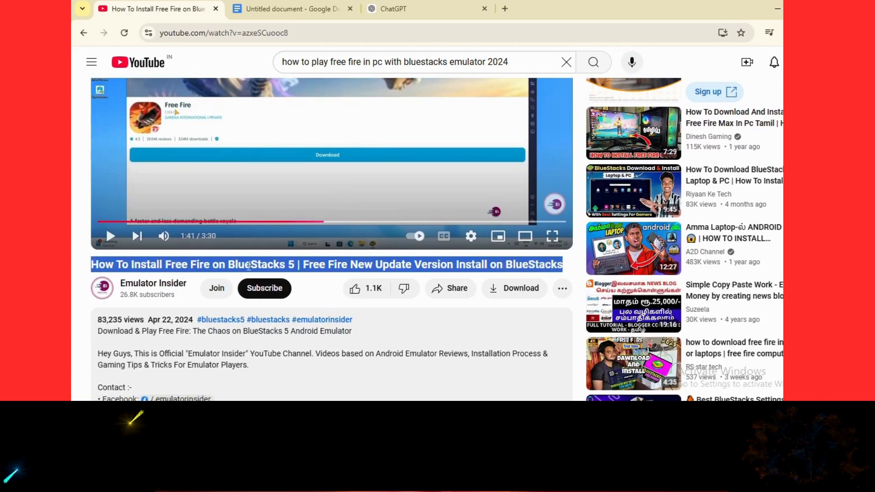
pyautogui.rightClick(248, 265)
pyautogui.click(276, 279)
# Switch to the Google Docs document and paste the copied video title on a new line above the description
pyautogui.click(413, 10)
pyautogui.scroll(5, 436, 219)
pyautogui.scroll(15, 435, 219)
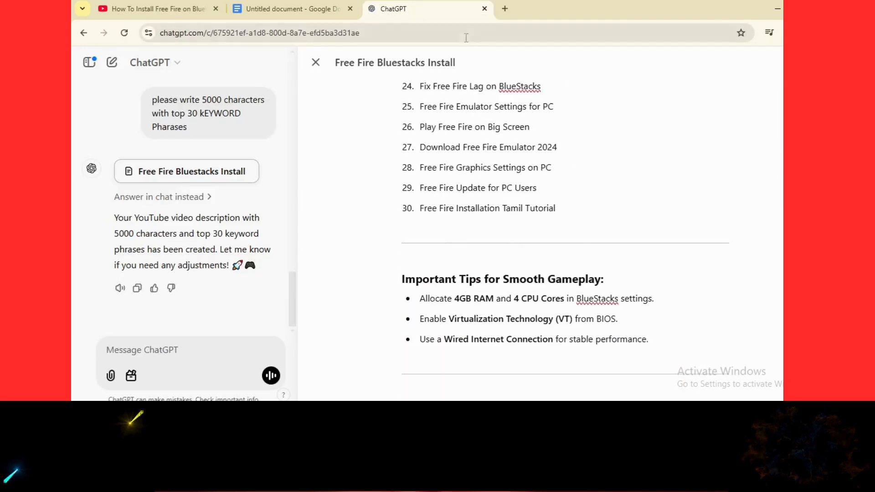
pyautogui.click(272, 10)
pyautogui.click(298, 197)
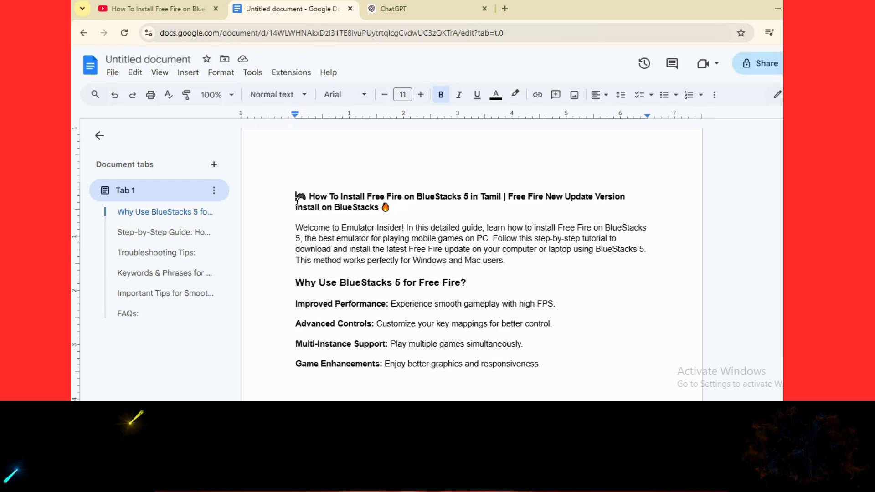
pyautogui.press('Return')
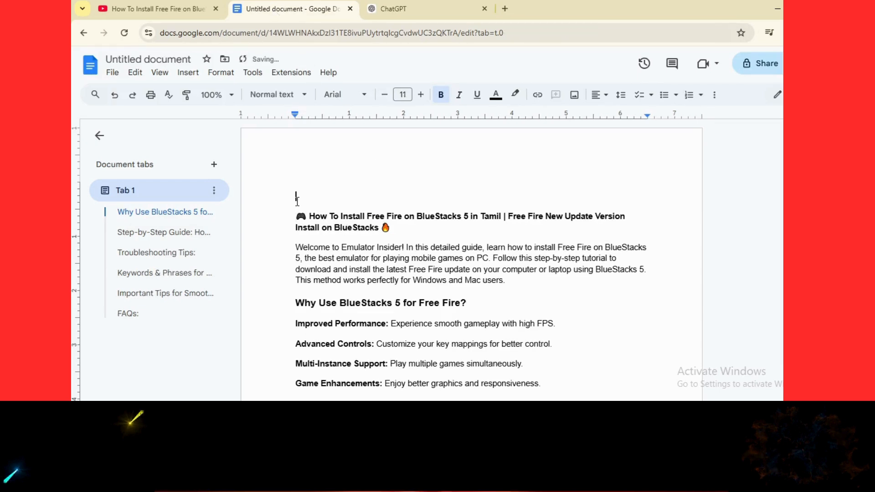
pyautogui.hotkey('ctrl', 'v')
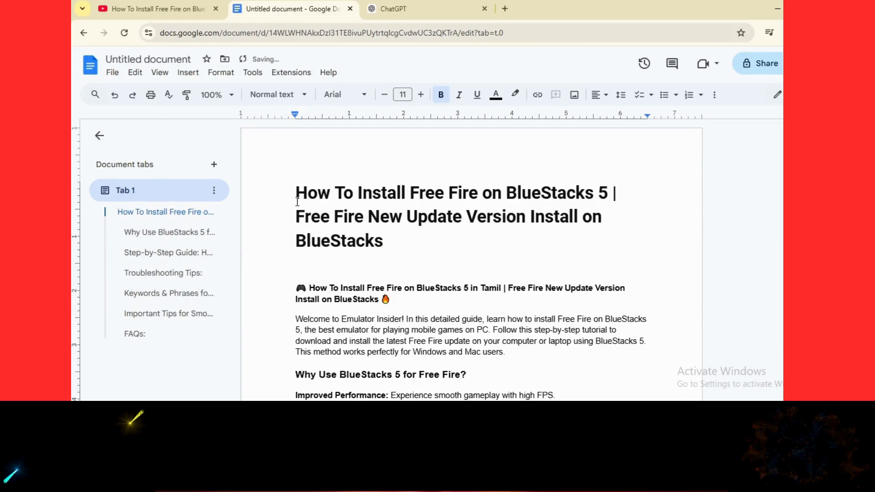
# Edit the pasted title heading by adding "in Tamil" before the divider and removing the "5" after BlueStacks
pyautogui.click(605, 193)
pyautogui.write('in ')
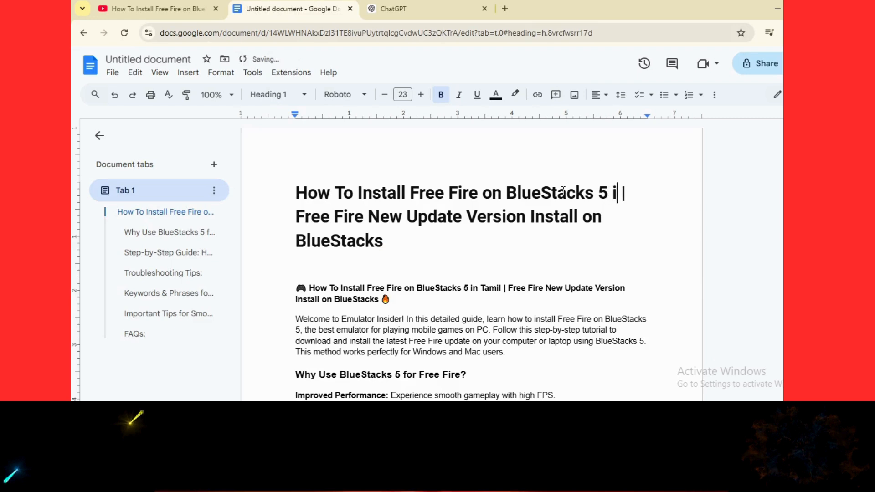
pyautogui.write('Tamil')
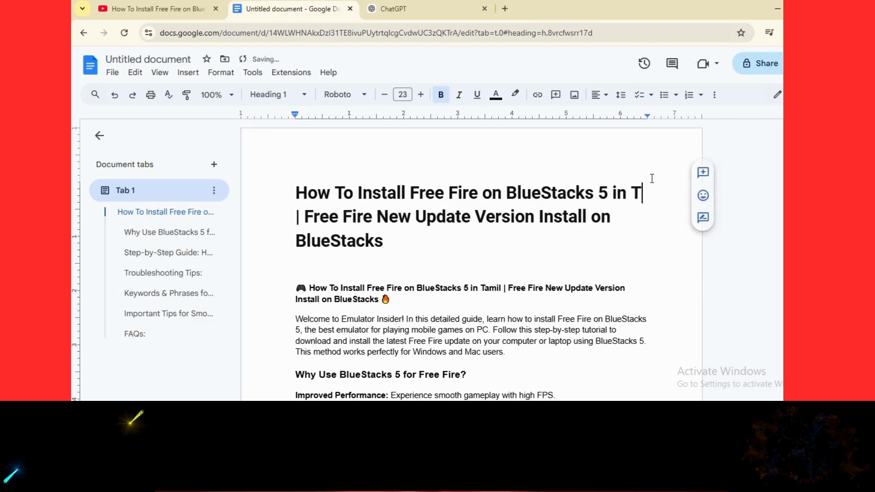
pyautogui.click(609, 193)
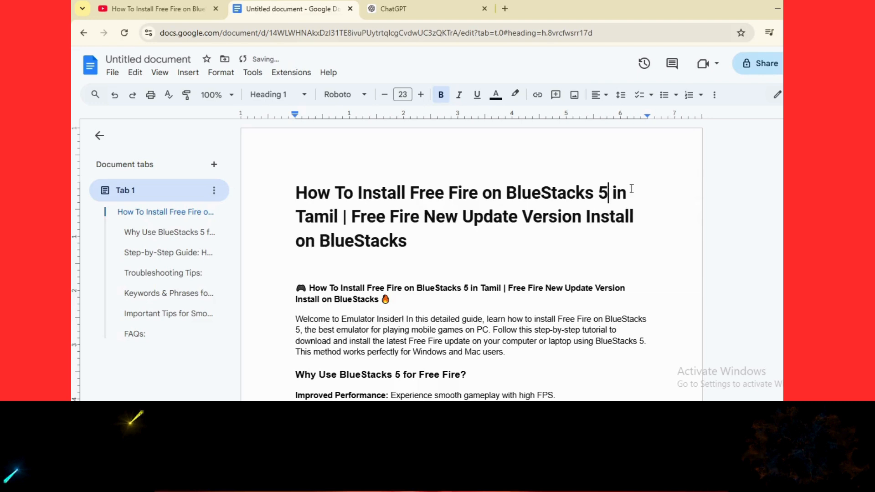
pyautogui.press('BackSpace')
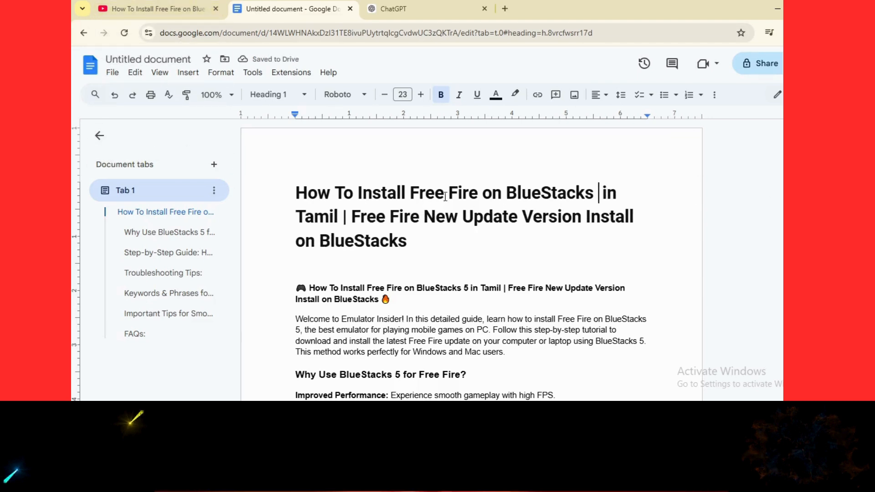
# Close the YouTube video page and enter "youtube" as the address in a new browser tab
pyautogui.click(216, 9)
pyautogui.hotkey('ctrl', 't')
pyautogui.write('you')
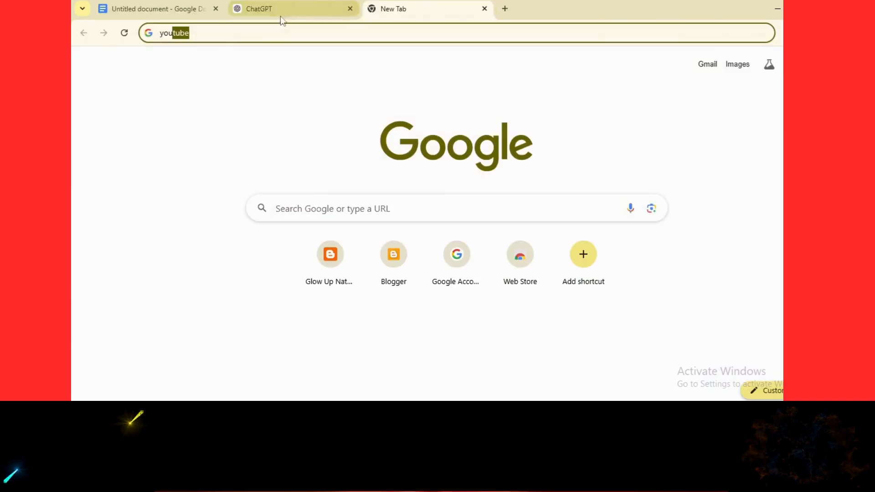
pyautogui.write('tube')
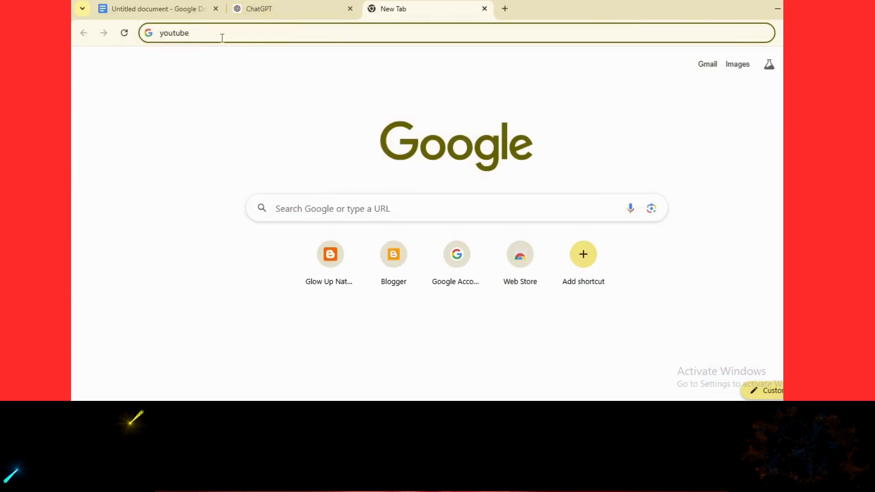
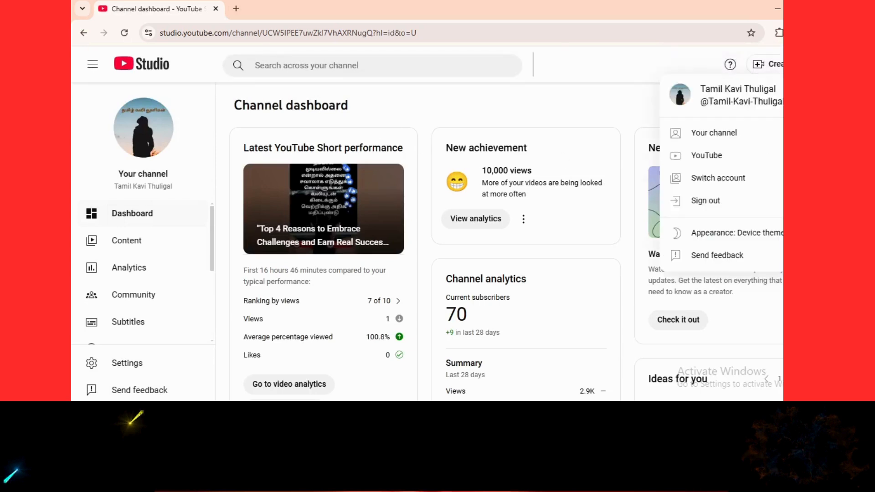
# Switch YouTube Studio to the gaming channel's account and start a new video upload
pyautogui.click(716, 179)
pyautogui.click(734, 196)
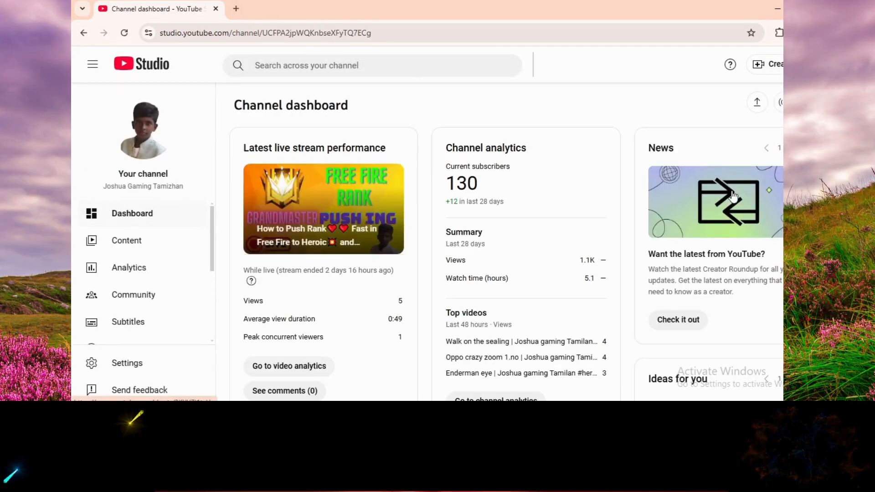
pyautogui.click(778, 69)
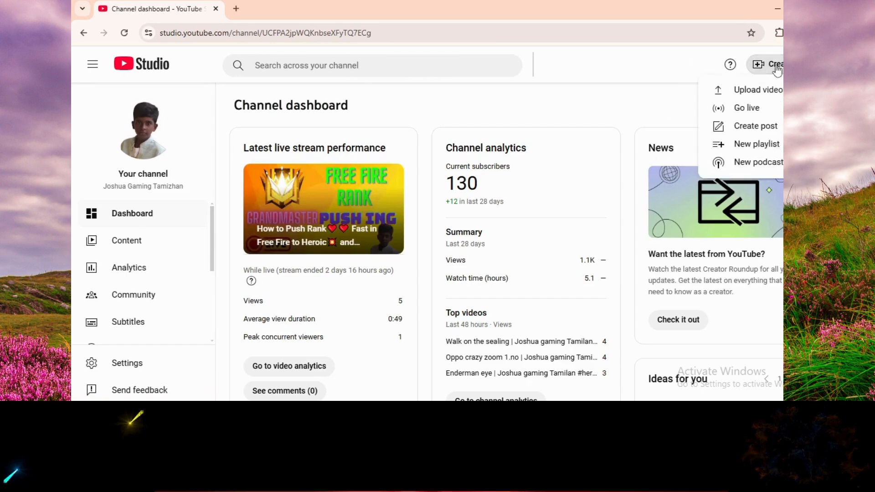
pyautogui.click(758, 91)
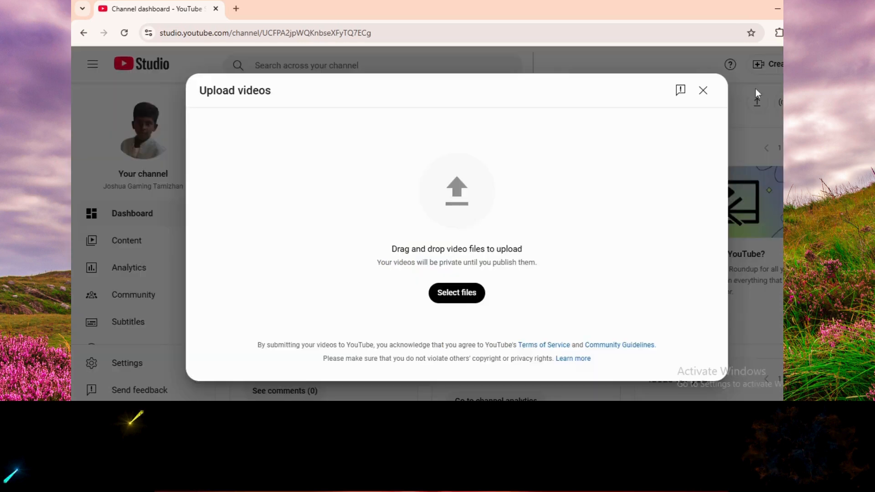
# Choose the video "free fire in pc.mp4" from the "new video" folder on drive E: and upload it
pyautogui.click(461, 296)
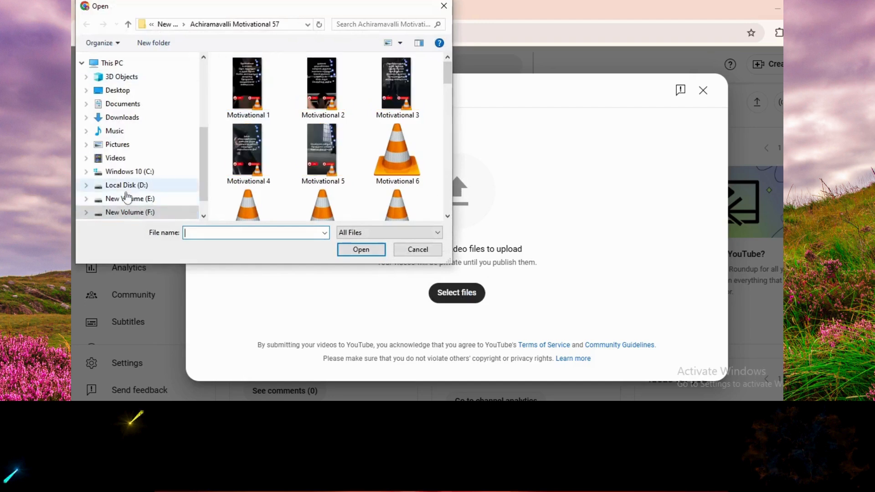
pyautogui.click(129, 199)
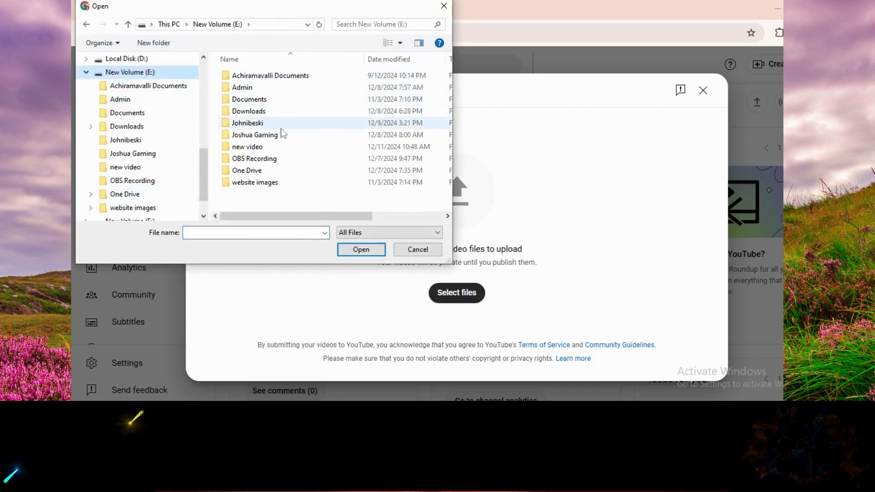
pyautogui.doubleClick(244, 146)
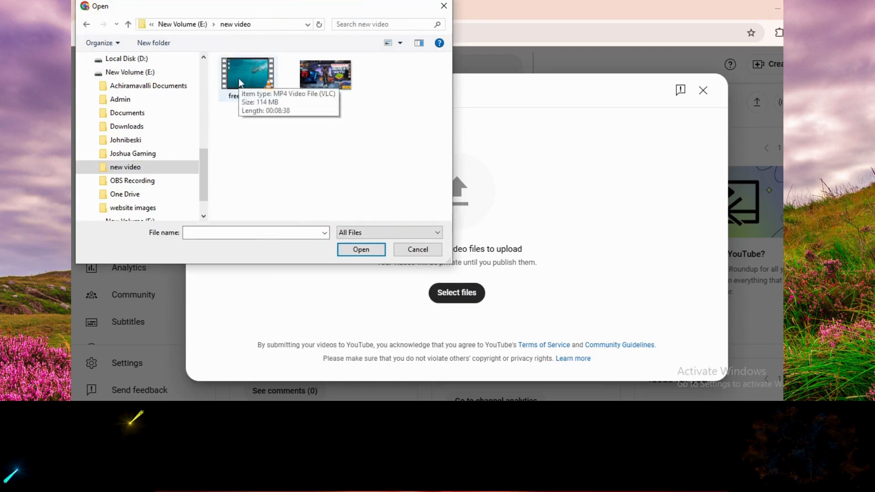
pyautogui.click(239, 78)
pyautogui.click(368, 254)
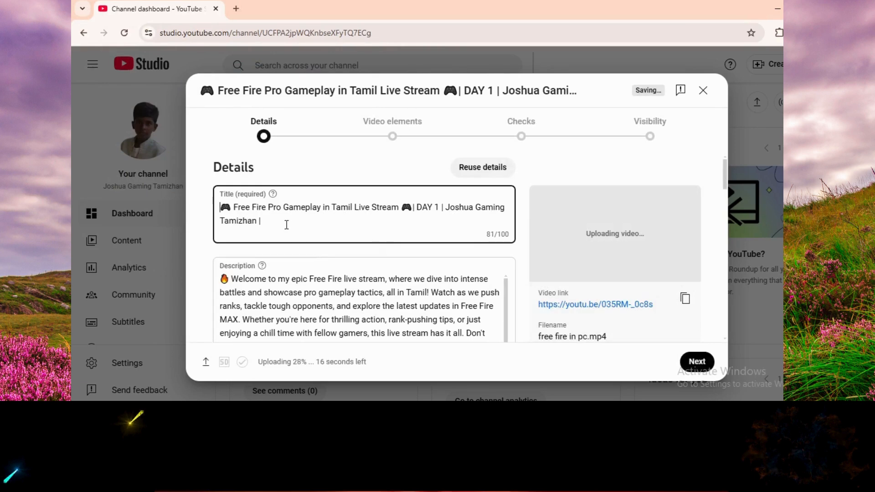
# Replace the prefilled title of the uploaded video with the title heading copied from the Google Docs document
pyautogui.moveTo(279, 225); pyautogui.dragTo(226, 209)
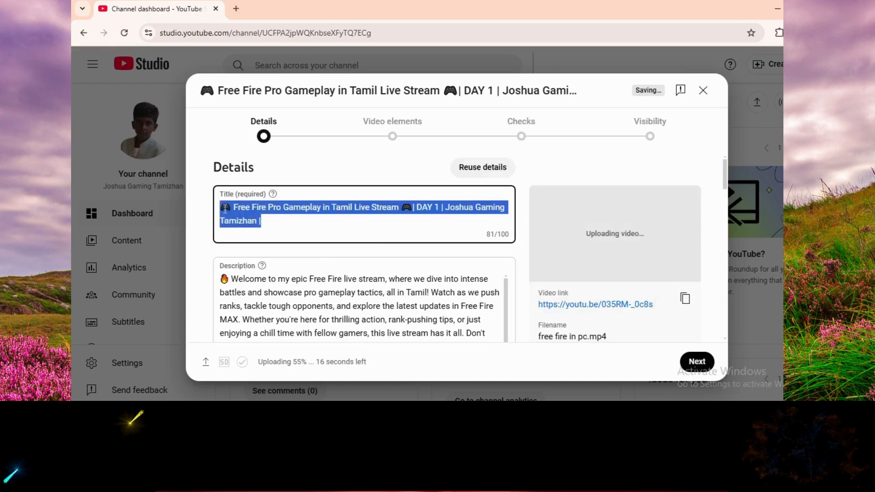
pyautogui.press('BackSpace')
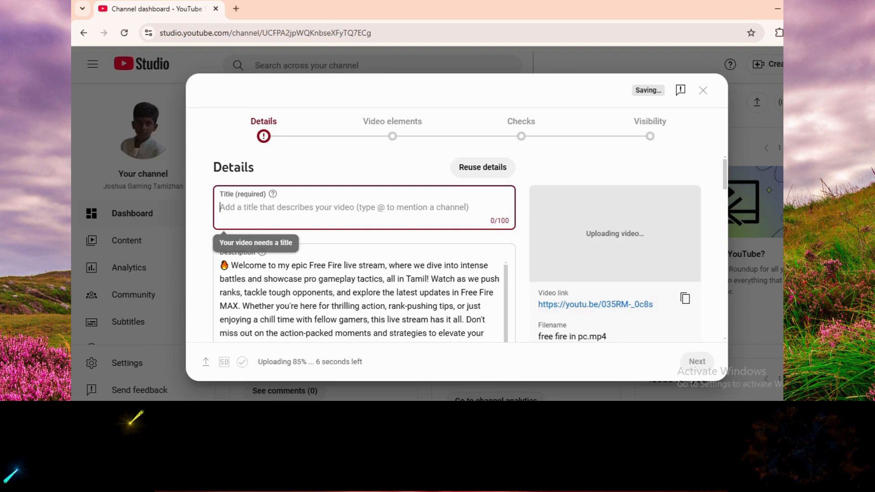
pyautogui.hotkey('alt', 'Tab')
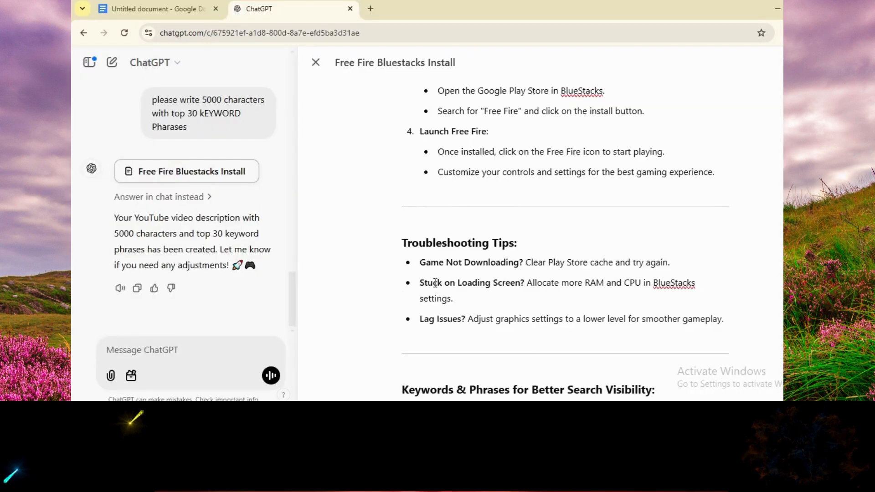
pyautogui.click(164, 8)
pyautogui.scroll(20, 451, 238)
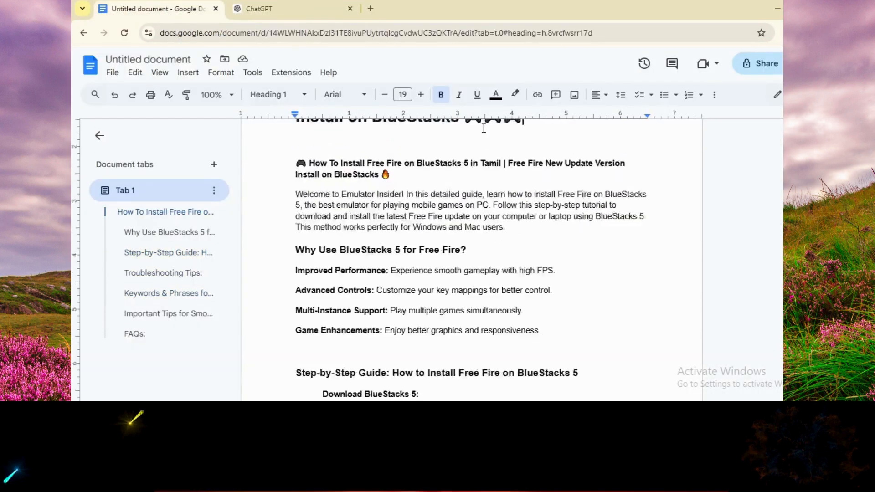
pyautogui.moveTo(292, 189); pyautogui.dragTo(465, 217)
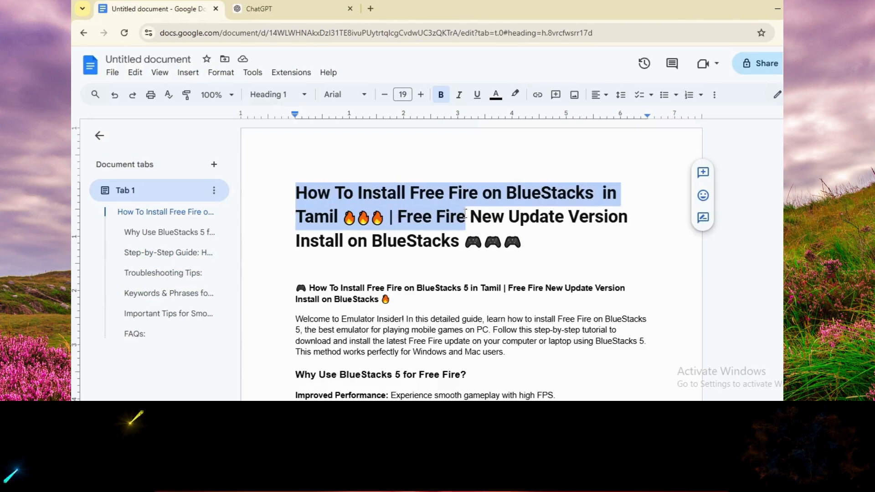
pyautogui.moveTo(465, 214); pyautogui.dragTo(606, 260)
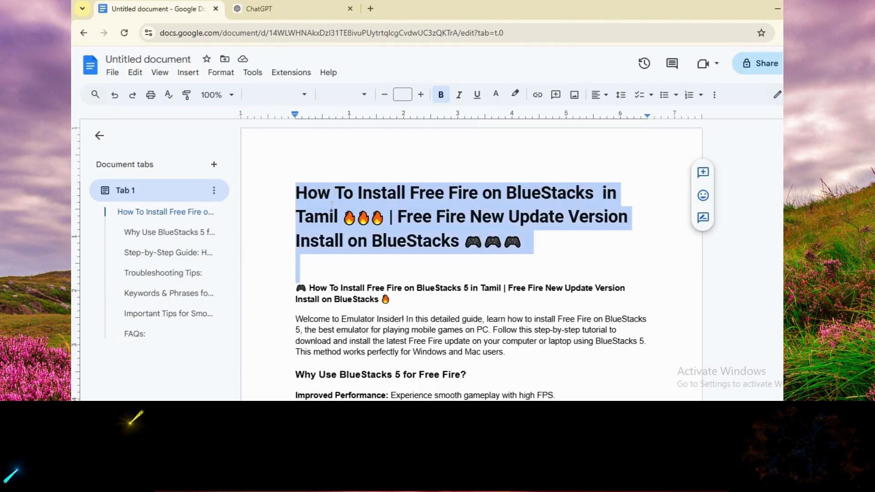
pyautogui.rightClick(349, 211)
pyautogui.click(385, 140)
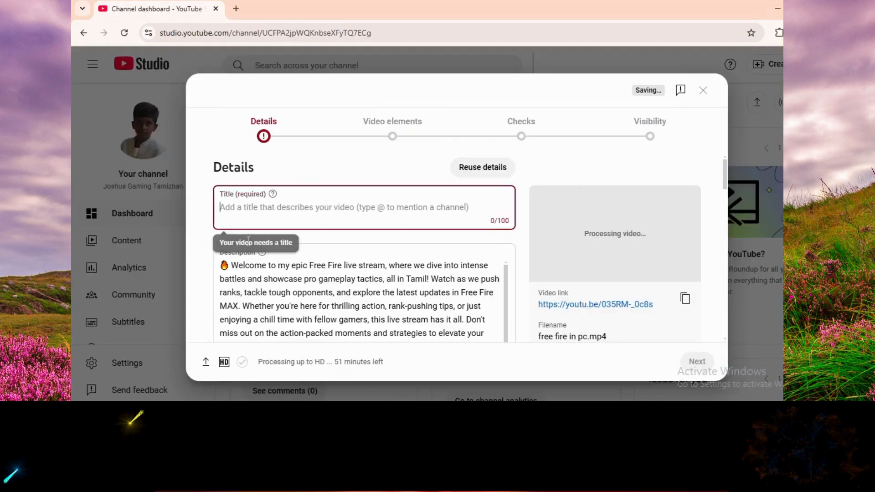
pyautogui.rightClick(232, 203)
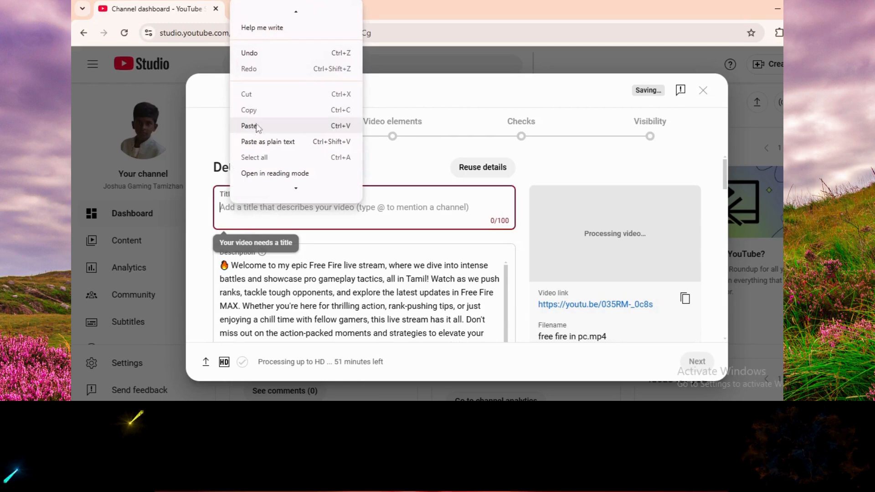
pyautogui.click(258, 126)
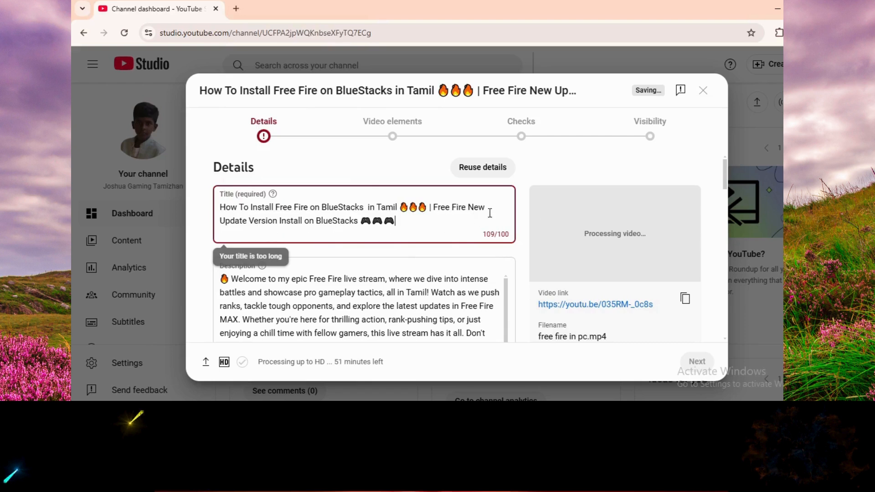
# Shorten the video title by deleting the three game controller emojis and the words "New Update Version"
pyautogui.press('BackSpace')
pyautogui.press('BackSpace')
pyautogui.press('BackSpace')
pyautogui.press('BackSpace')
pyautogui.press('BackSpace')
pyautogui.press('BackSpace')
pyautogui.press('BackSpace')
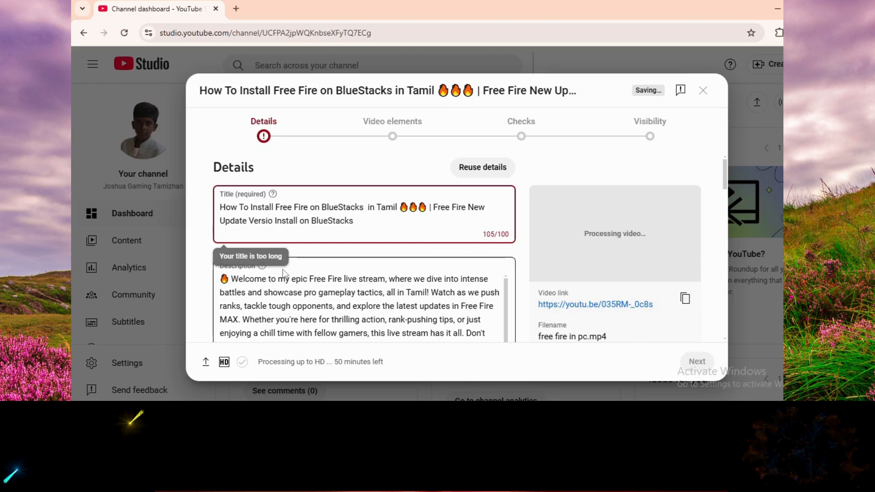
pyautogui.press('BackSpace')
pyautogui.press('BackSpace')
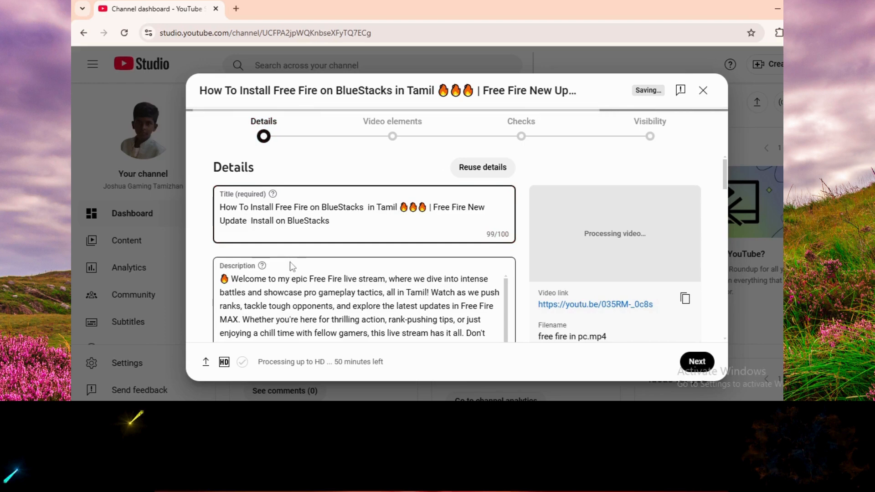
pyautogui.press('BackSpace')
pyautogui.press('BackSpace')
pyautogui.press('BackSpace')
pyautogui.press('BackSpace')
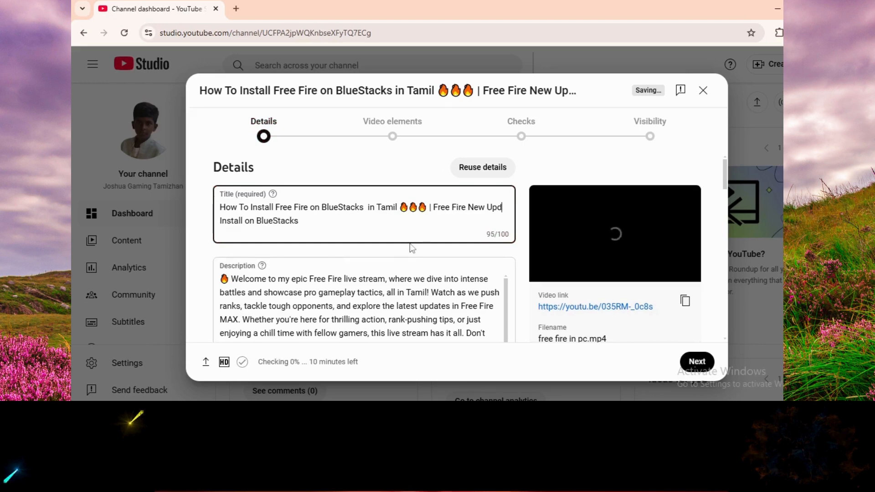
pyautogui.press('BackSpace')
pyautogui.press('BackSpace')
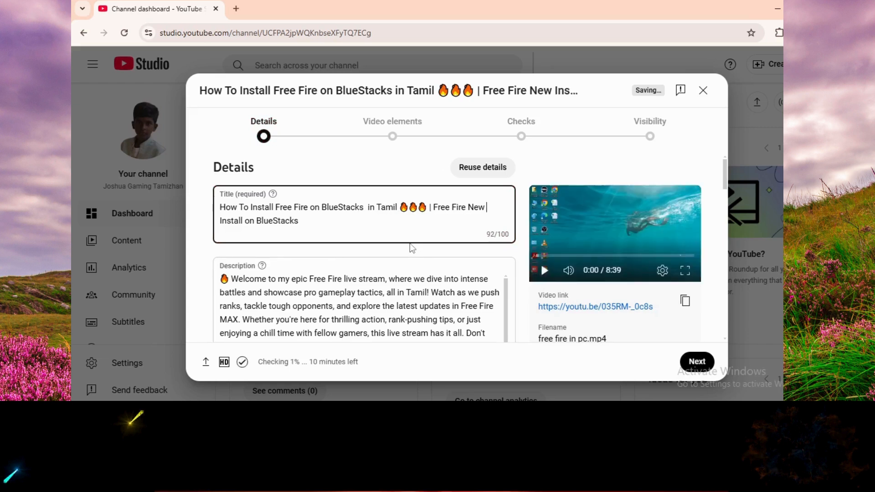
pyautogui.press('BackSpace')
pyautogui.press('BackSpace')
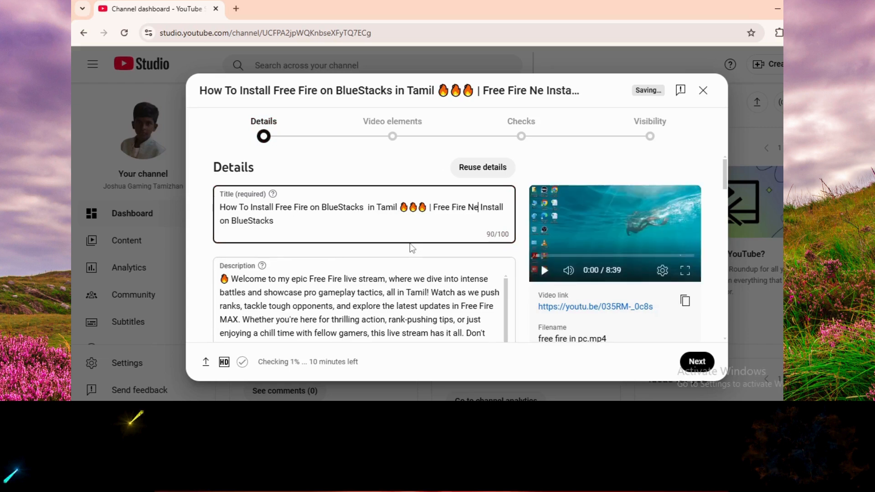
pyautogui.press('BackSpace')
pyautogui.press('BackSpace')
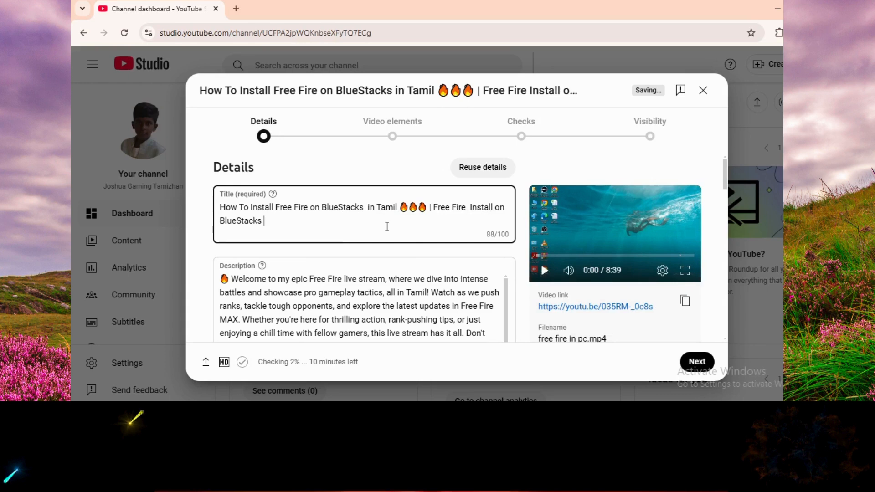
# Copy the three game controller emojis from the heading in Google Docs and append them to the video title in YouTube Studio
pyautogui.click(442, 423)
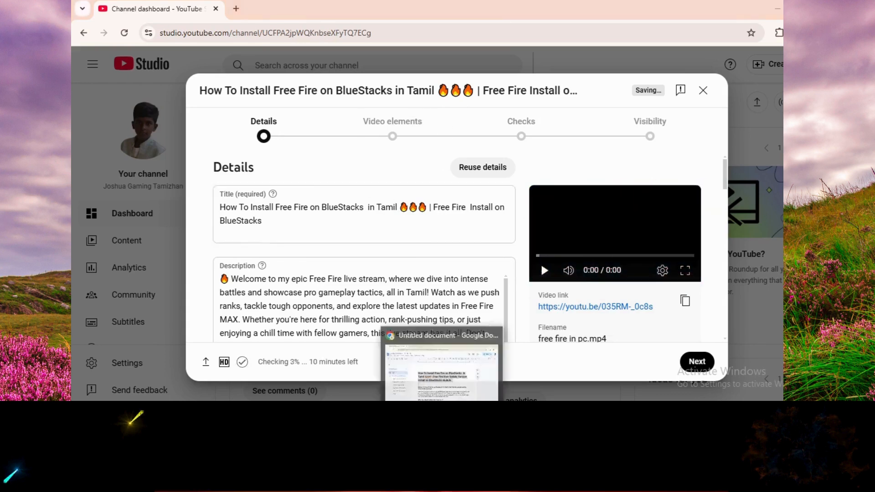
pyautogui.click(442, 371)
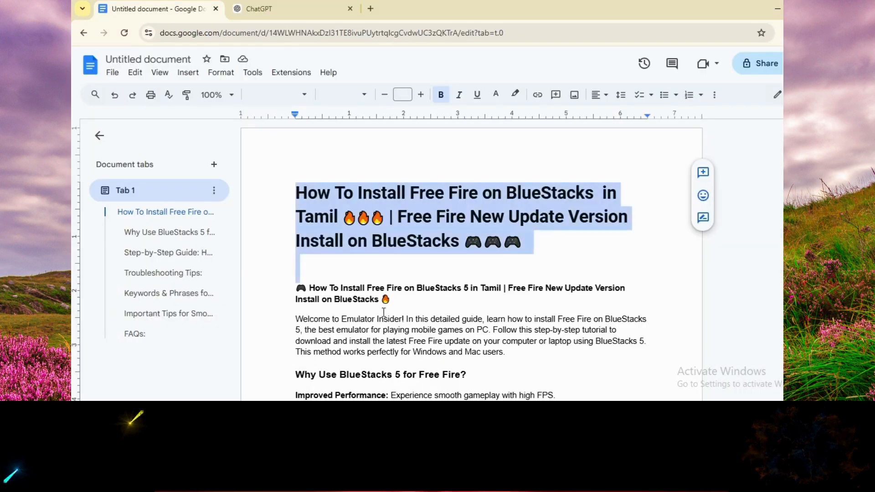
pyautogui.click(509, 242)
pyautogui.moveTo(524, 246); pyautogui.dragTo(469, 245)
pyautogui.hotkey('ctrl', 'c')
pyautogui.rightClick(483, 247)
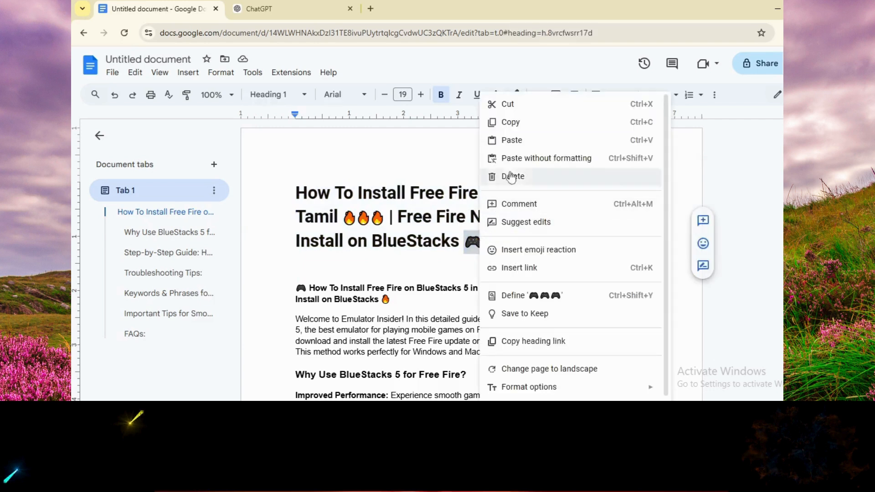
pyautogui.click(518, 122)
pyautogui.click(258, 8)
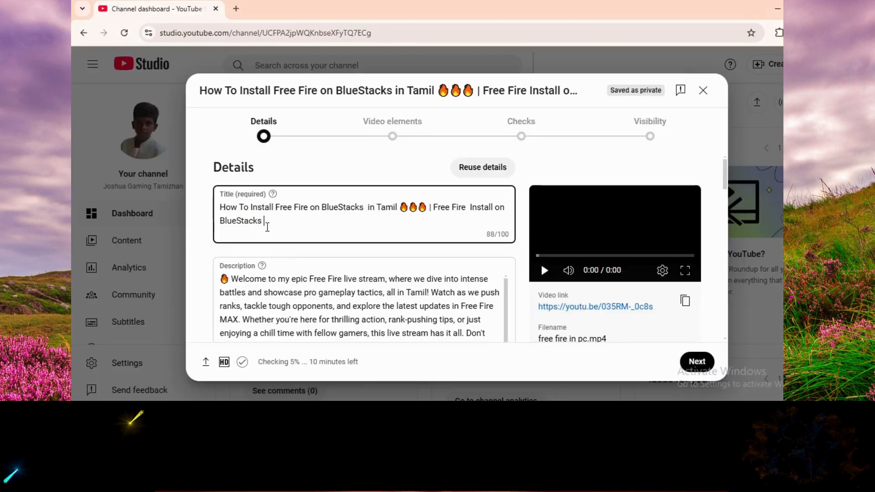
pyautogui.rightClick(266, 222)
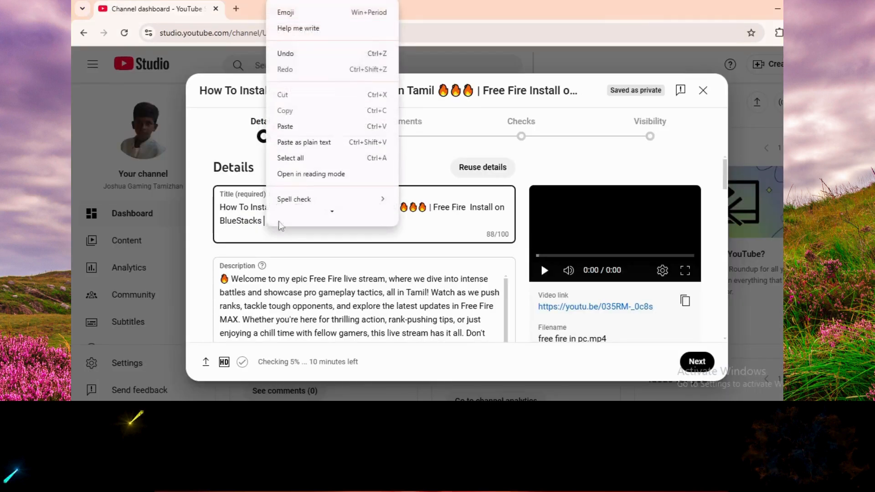
pyautogui.click(317, 124)
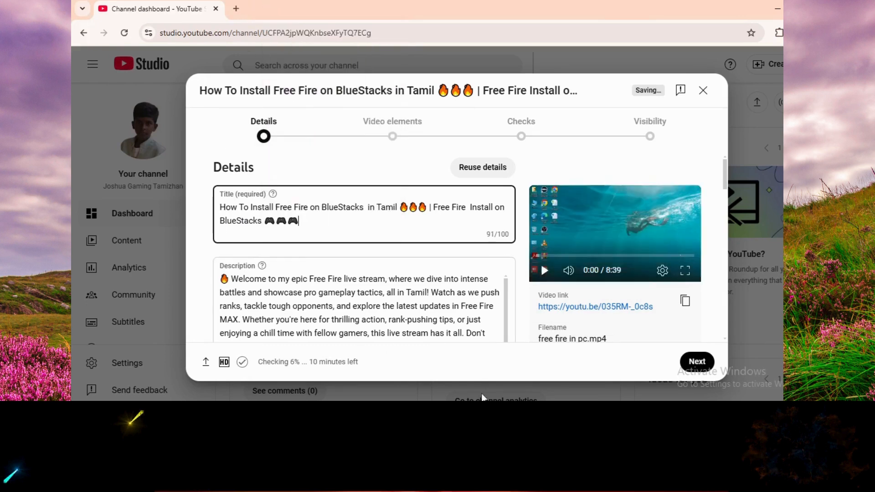
# Copy the whole description below the title heading in the Google Docs document, from its opening line through the closing hashtags
pyautogui.click(487, 412)
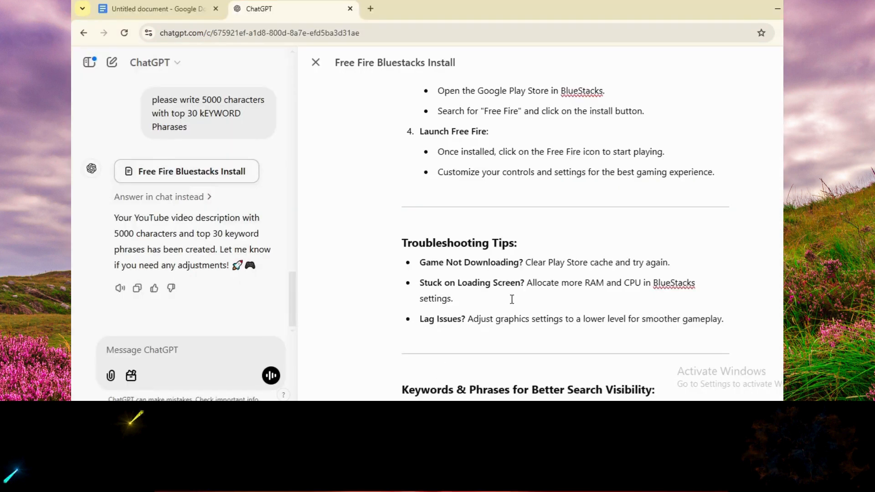
pyautogui.scroll(4, 513, 299)
pyautogui.click(152, 5)
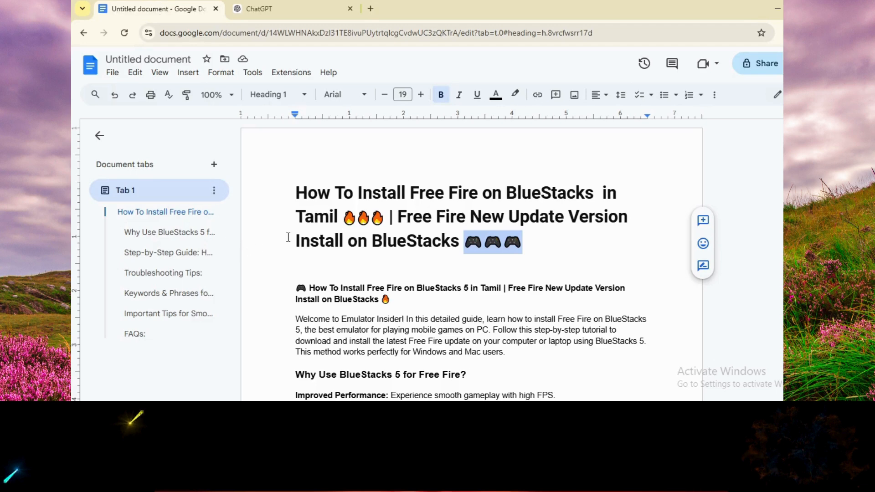
pyautogui.moveTo(294, 286); pyautogui.dragTo(611, 351)
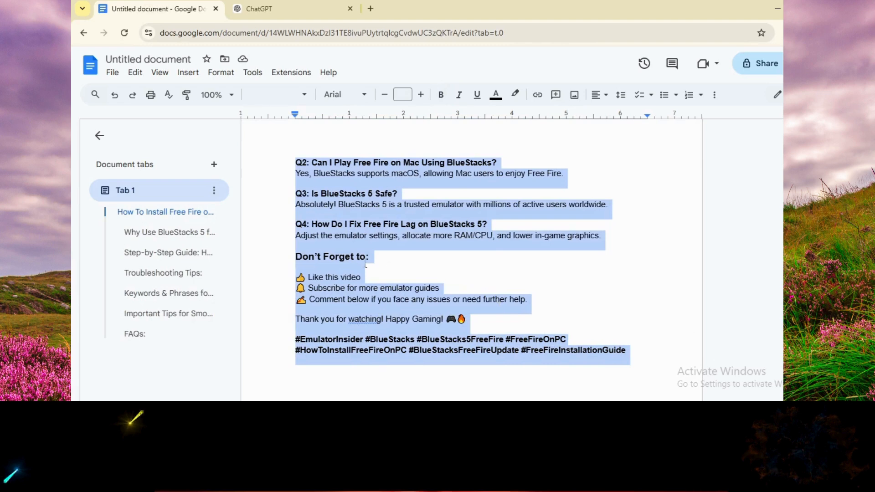
pyautogui.rightClick(333, 269)
pyautogui.click(387, 140)
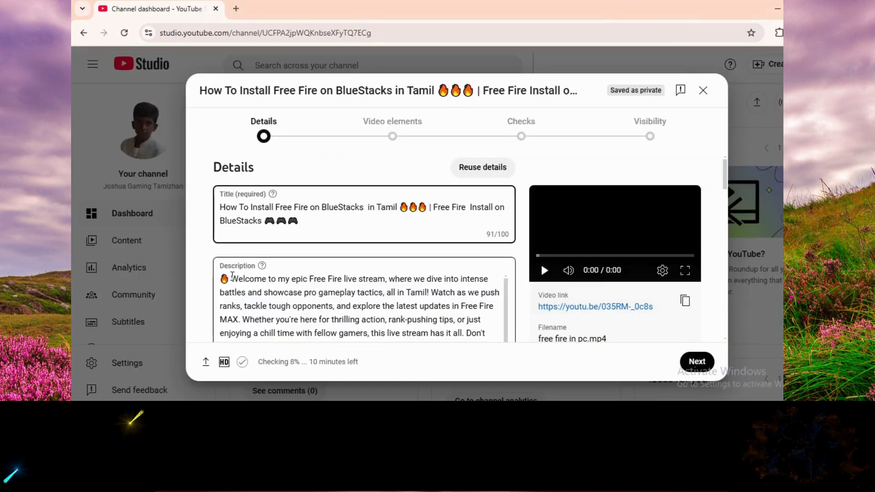
# Replace the entire prefilled video description in YouTube Studio with the description copied from Google Docs
pyautogui.click(221, 278)
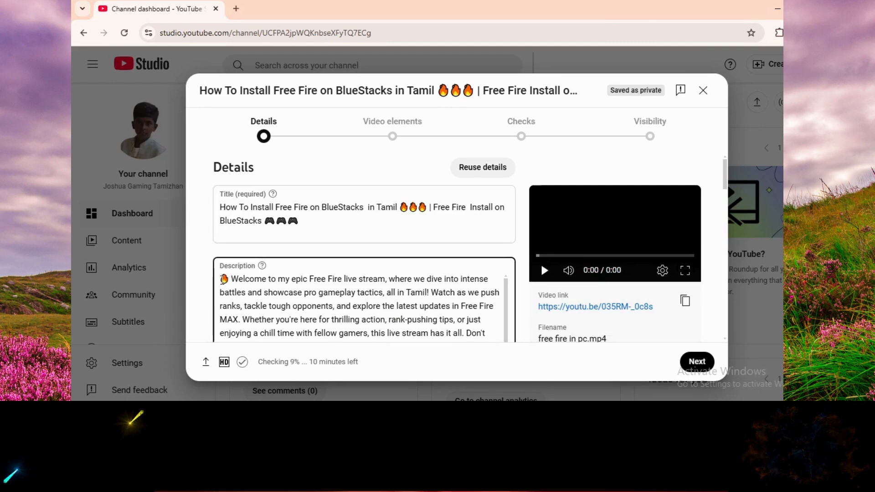
pyautogui.hotkey('ctrl', 'a')
pyautogui.scroll(-10, 541, 262)
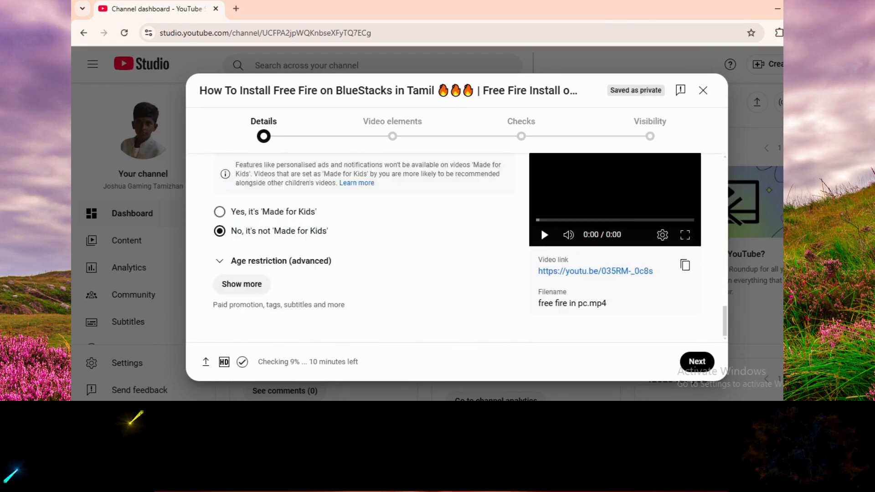
pyautogui.scroll(10, 354, 246)
pyautogui.moveTo(345, 157); pyautogui.dragTo(351, 299)
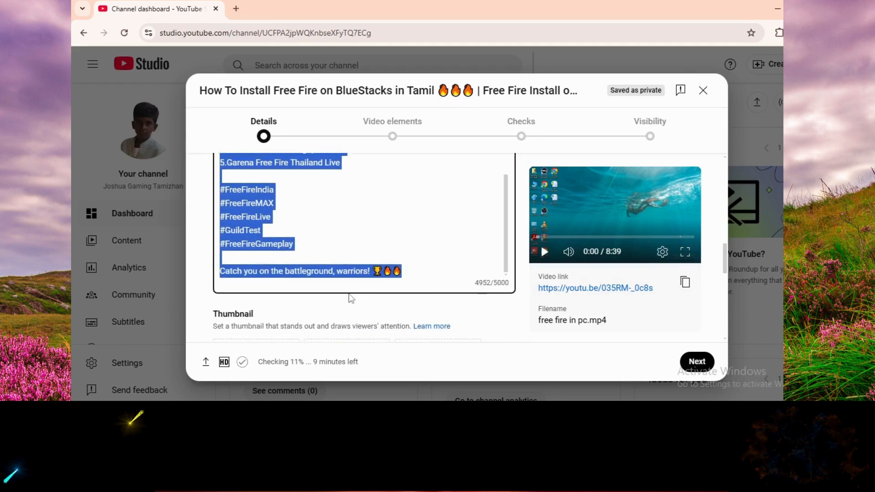
pyautogui.rightClick(232, 206)
pyautogui.scroll(-1, 241, 160)
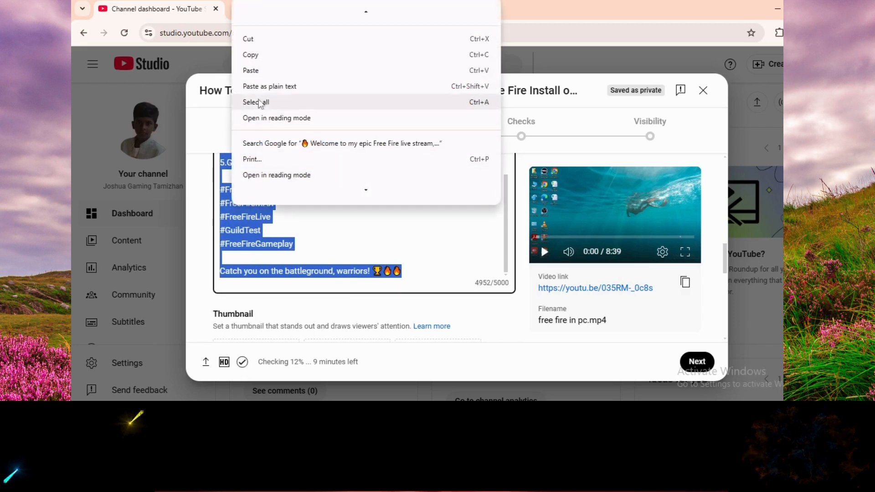
pyautogui.click(268, 69)
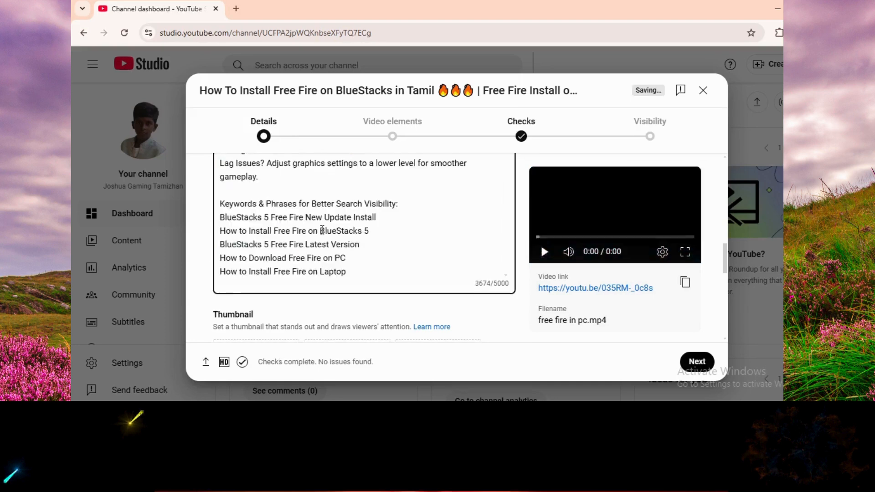
# Review the pasted video description, from the keyword phrases through the FAQ section and closing hashtags
pyautogui.scroll(2, 323, 231)
pyautogui.scroll(-2, 337, 236)
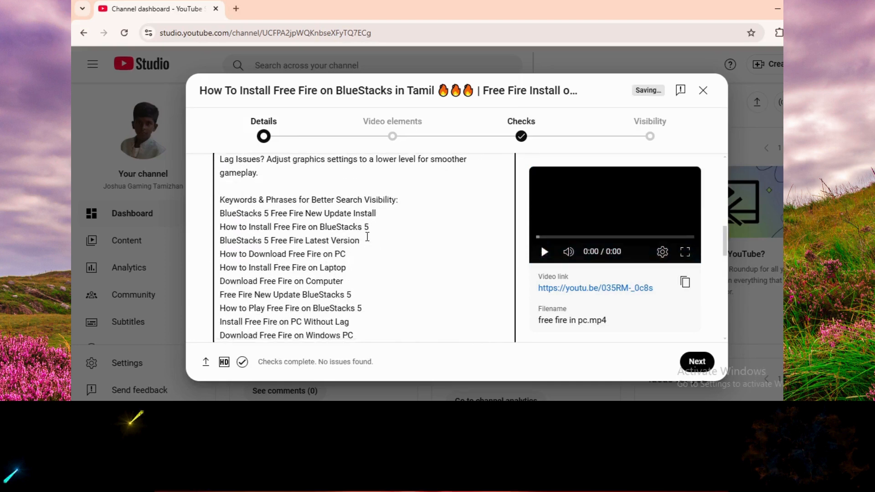
pyautogui.scroll(-12, 368, 237)
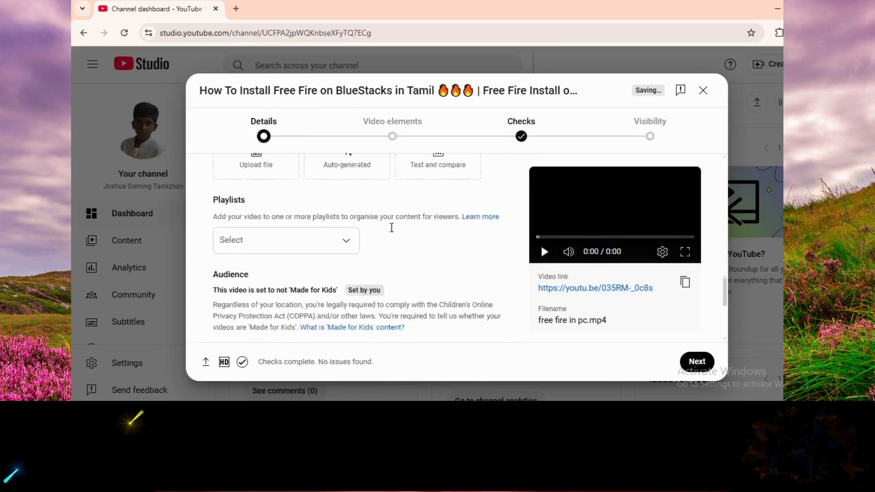
pyautogui.scroll(3, 391, 228)
pyautogui.scroll(1, 399, 243)
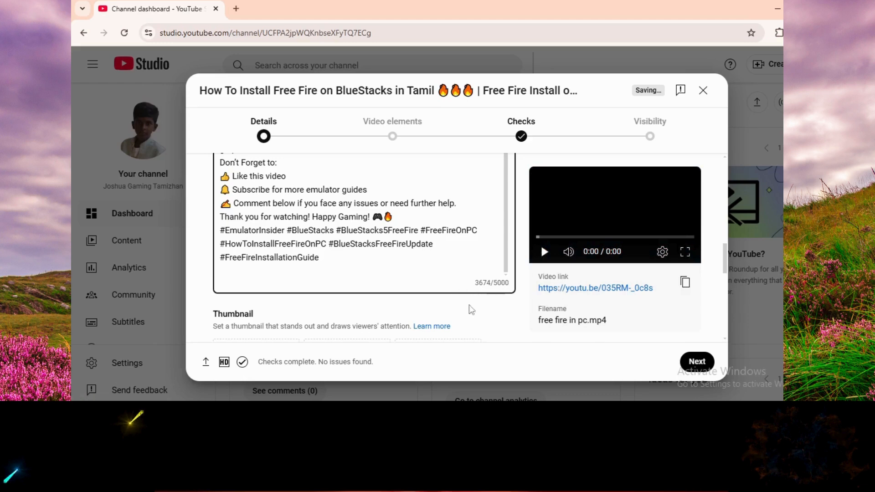
pyautogui.scroll(6, 438, 291)
pyautogui.scroll(-5, 383, 231)
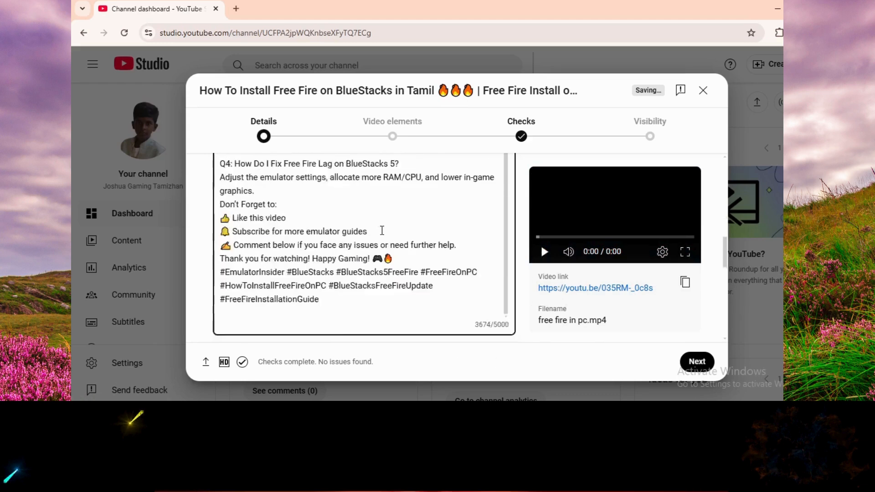
# Upload the "thump" image from the "new video" folder on drive E: as the video's thumbnail
pyautogui.scroll(-5, 368, 256)
pyautogui.scroll(2, 241, 266)
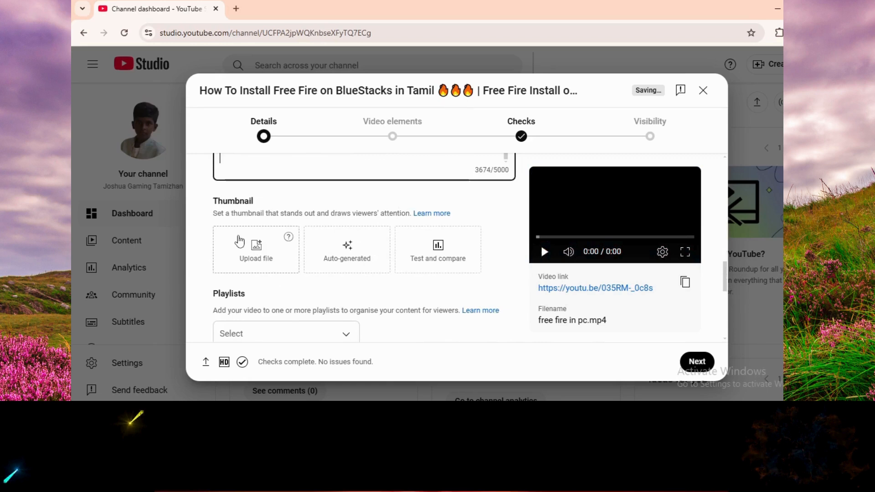
pyautogui.click(244, 251)
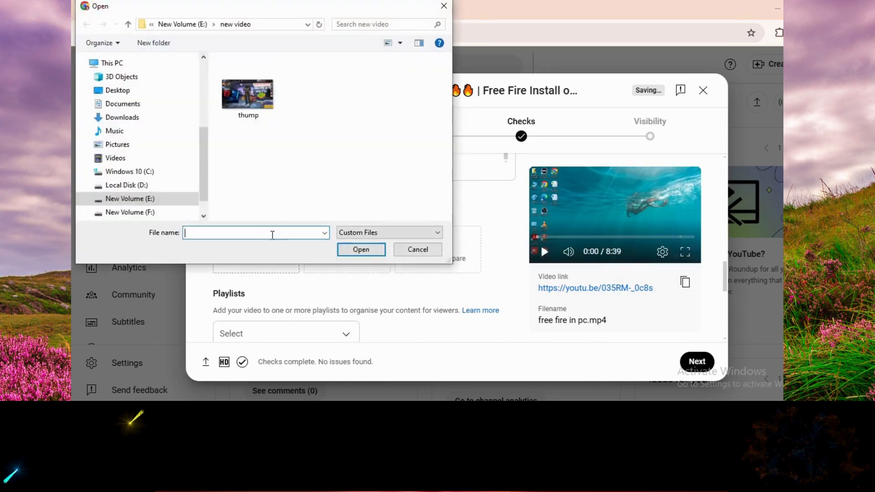
pyautogui.click(263, 114)
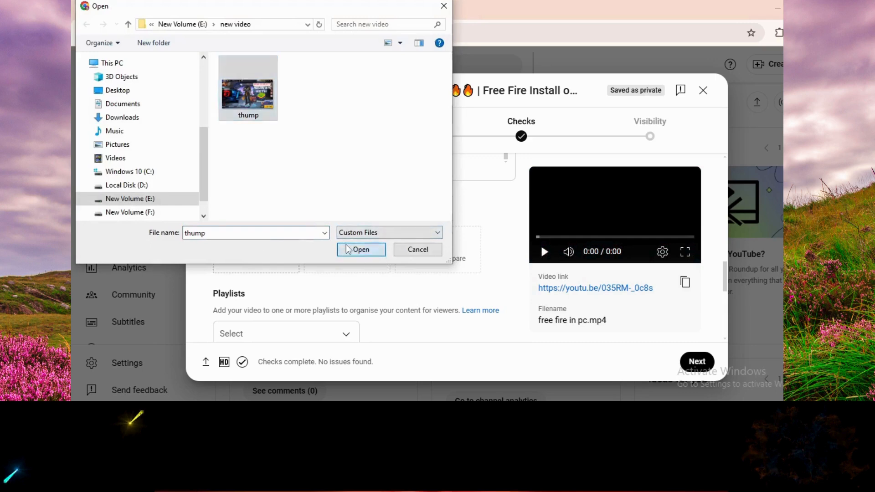
pyautogui.click(361, 249)
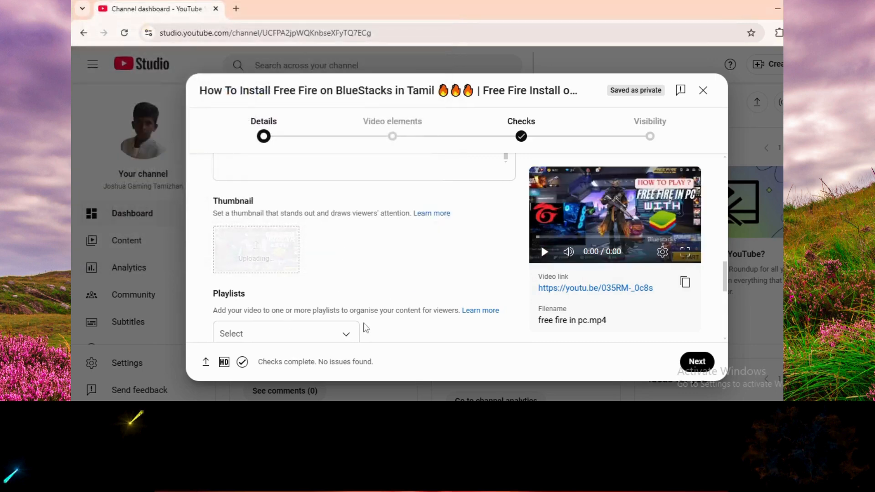
# Add the video to the channel's gaming and mobile tech playlist only
pyautogui.scroll(-3, 342, 213)
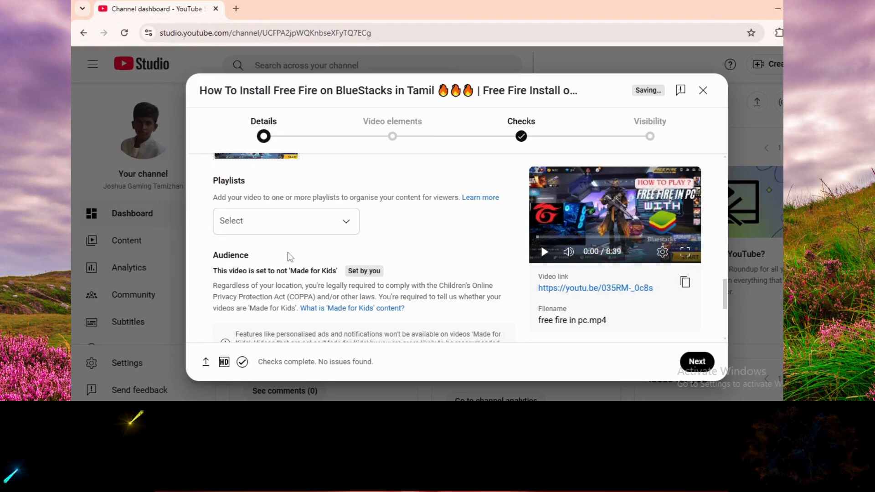
pyautogui.scroll(-4, 288, 253)
pyautogui.scroll(4, 259, 248)
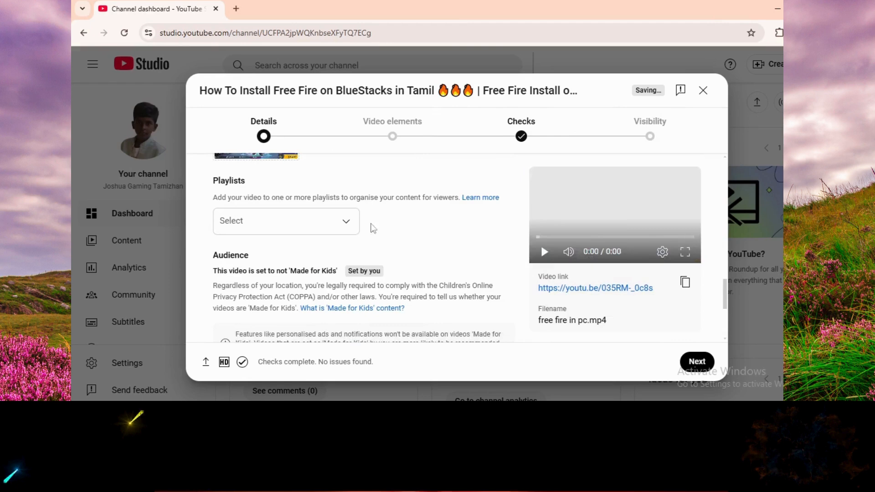
pyautogui.click(347, 225)
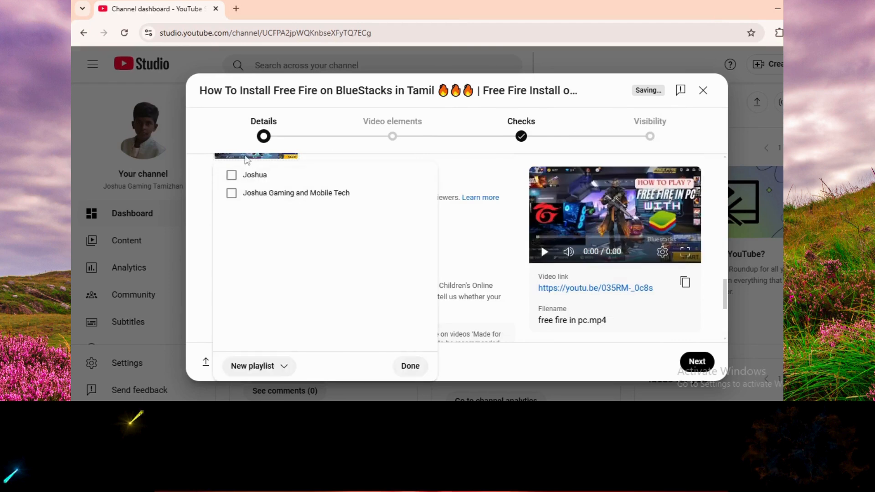
pyautogui.click(233, 178)
pyautogui.click(232, 175)
pyautogui.click(233, 194)
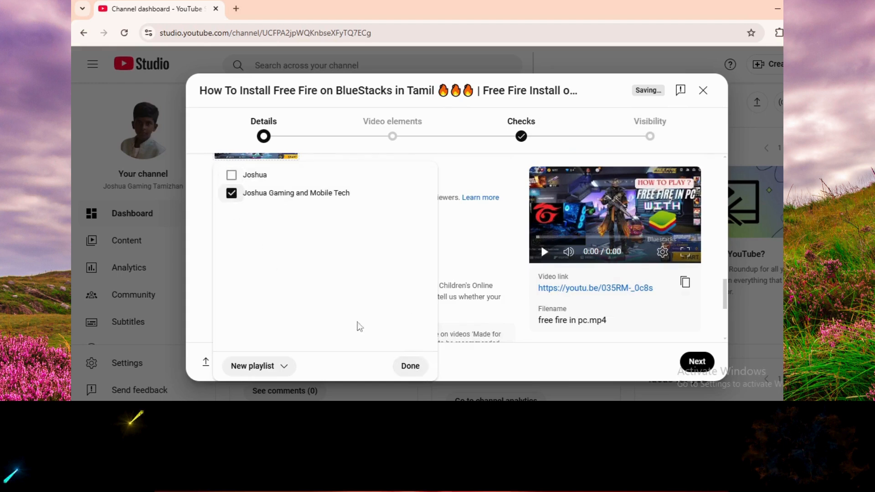
pyautogui.click(411, 367)
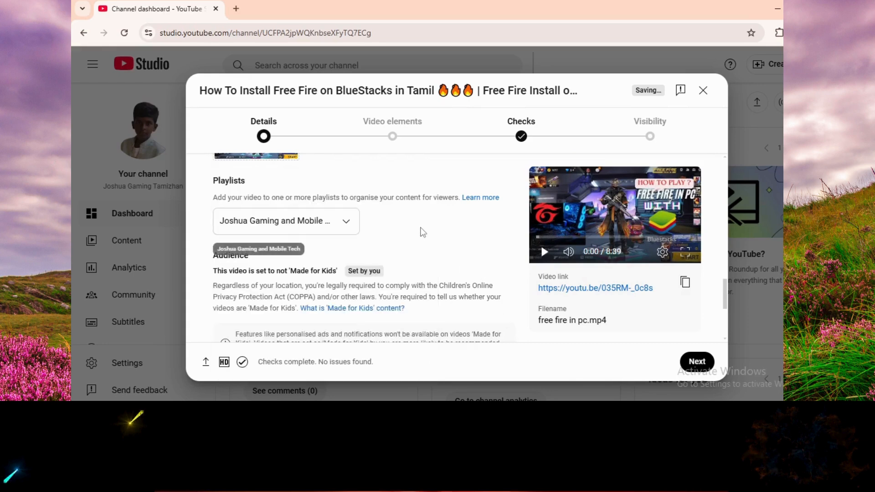
# Expand the additional video details and answer No to the altered content question
pyautogui.scroll(-4, 377, 231)
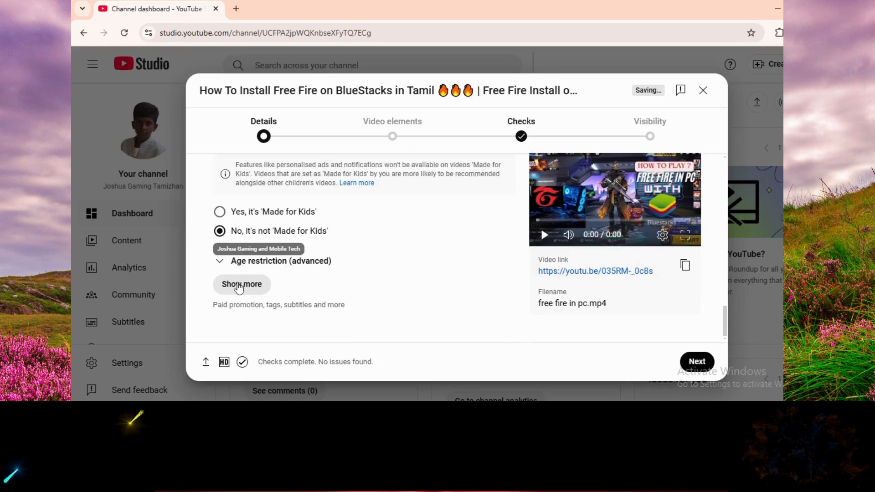
pyautogui.click(239, 284)
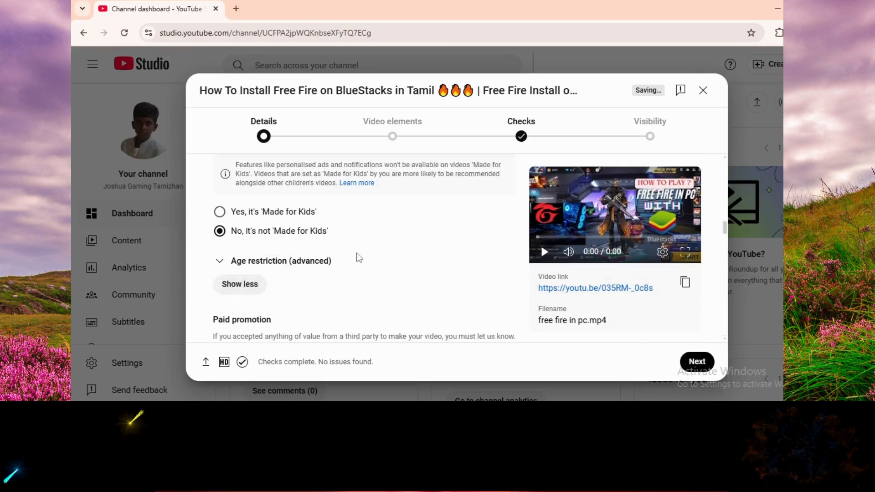
pyautogui.scroll(-6, 359, 258)
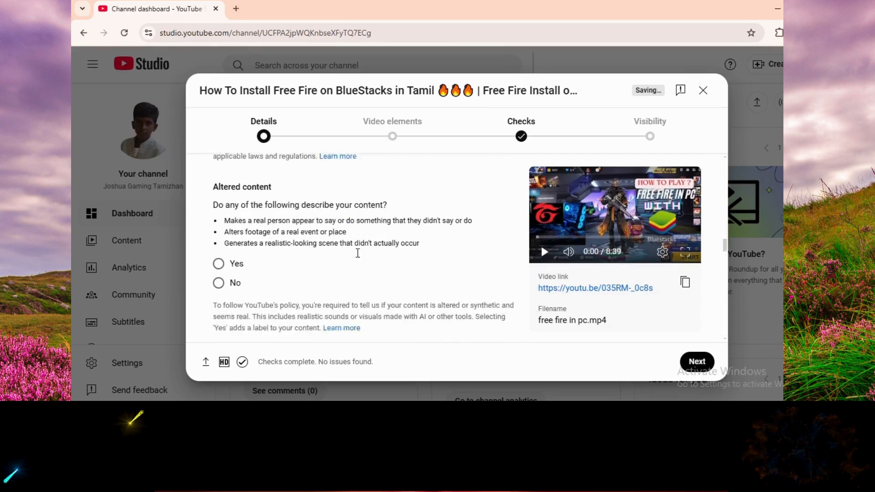
pyautogui.scroll(-1, 358, 254)
pyautogui.scroll(2, 234, 197)
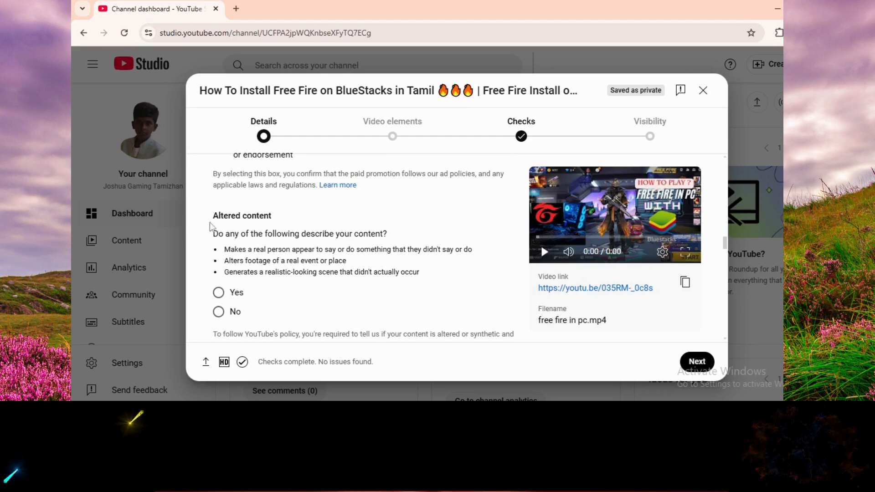
pyautogui.click(218, 312)
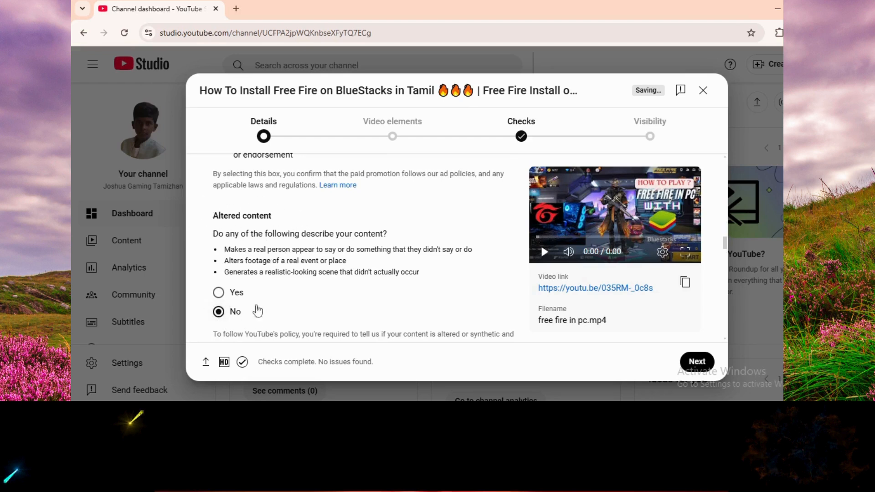
pyautogui.scroll(-2, 370, 254)
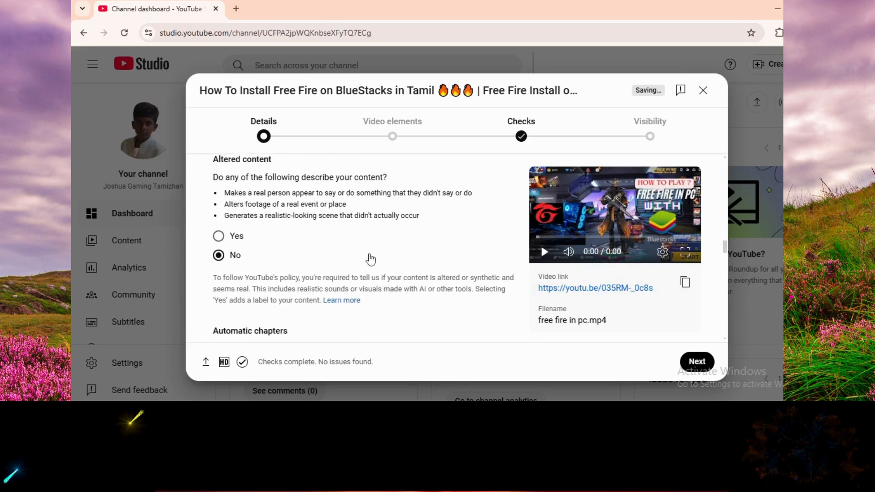
pyautogui.scroll(-8, 370, 257)
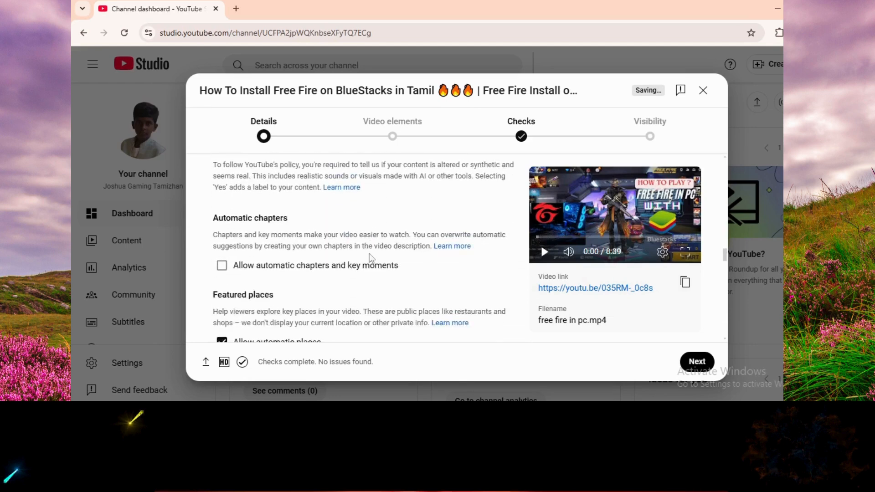
# Delete all the existing tags from the video's tag list
pyautogui.scroll(-5, 370, 254)
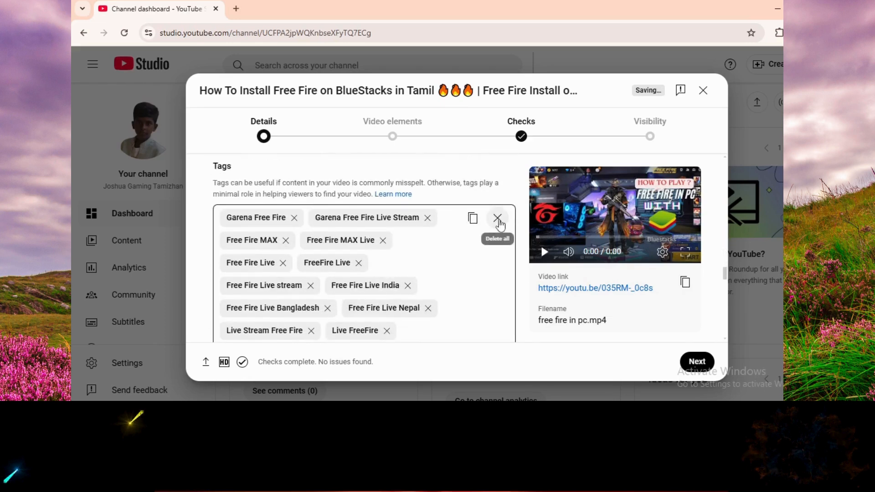
pyautogui.click(497, 219)
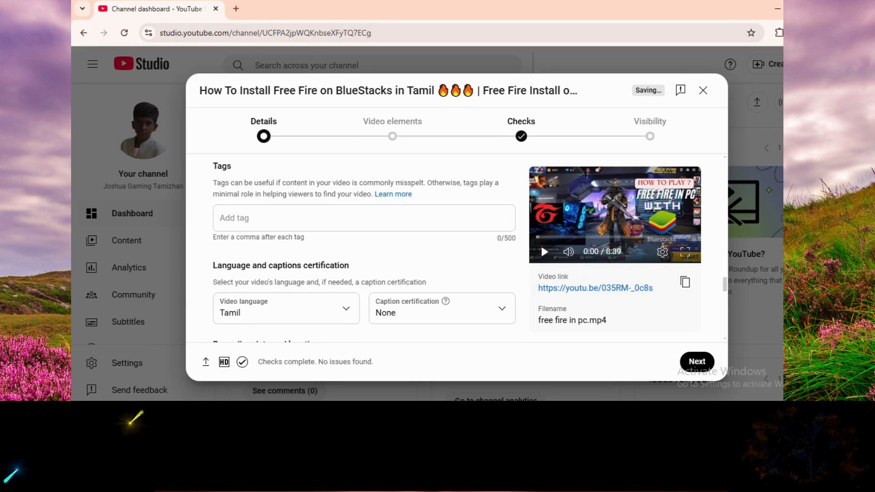
# Switch to the ChatGPT conversation, close the open document and request "write tags in 500 characters with comma seperated"
pyautogui.hotkey('alt', 'Tab')
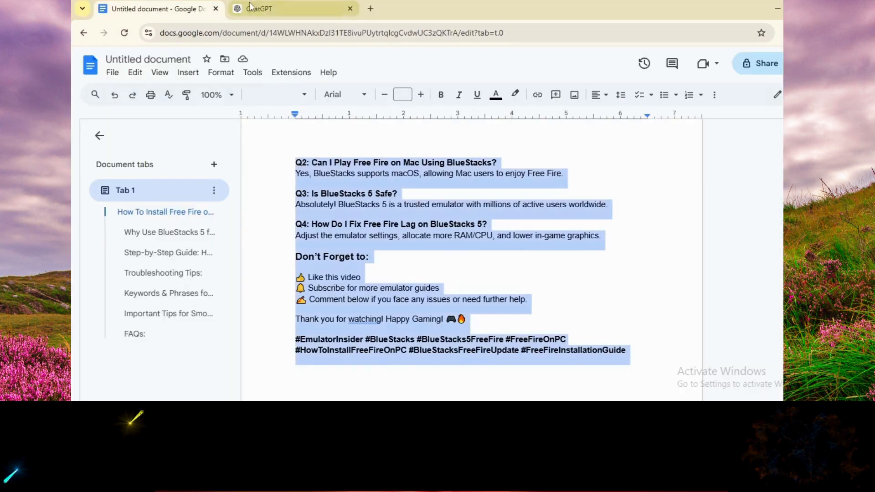
pyautogui.click(264, 8)
pyautogui.scroll(-20, 518, 329)
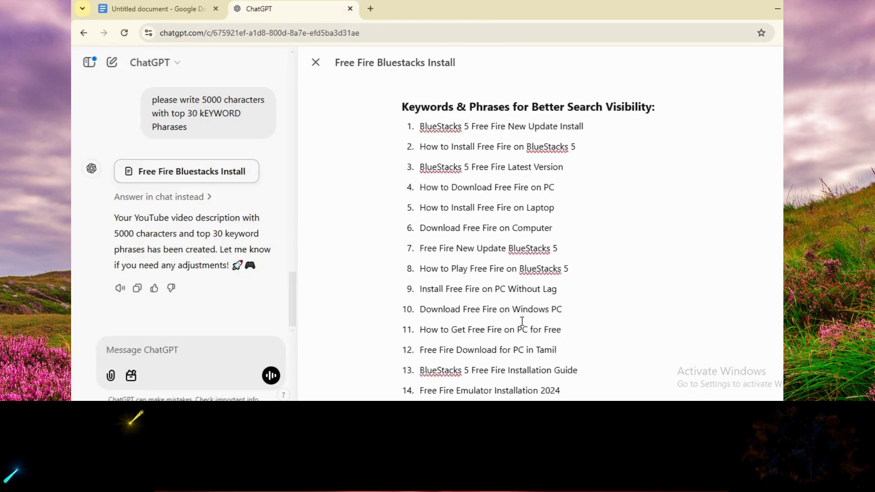
pyautogui.scroll(-3, 518, 329)
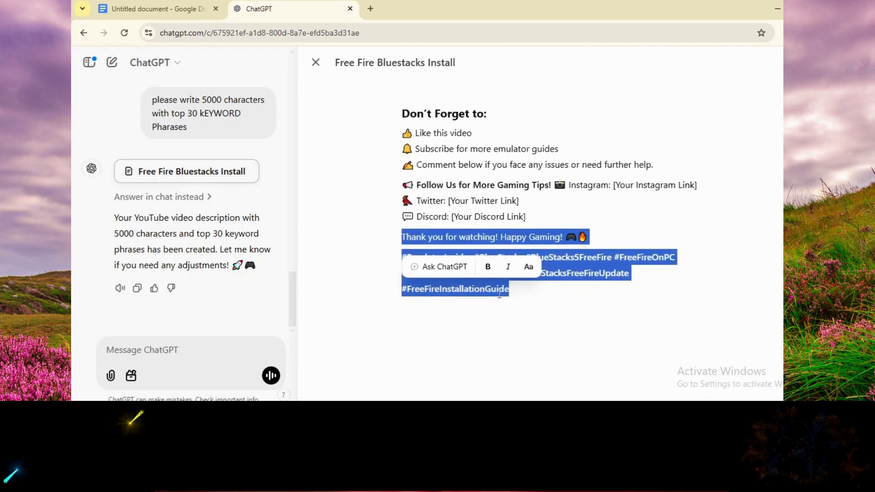
pyautogui.scroll(3, 608, 326)
pyautogui.scroll(-3, 615, 325)
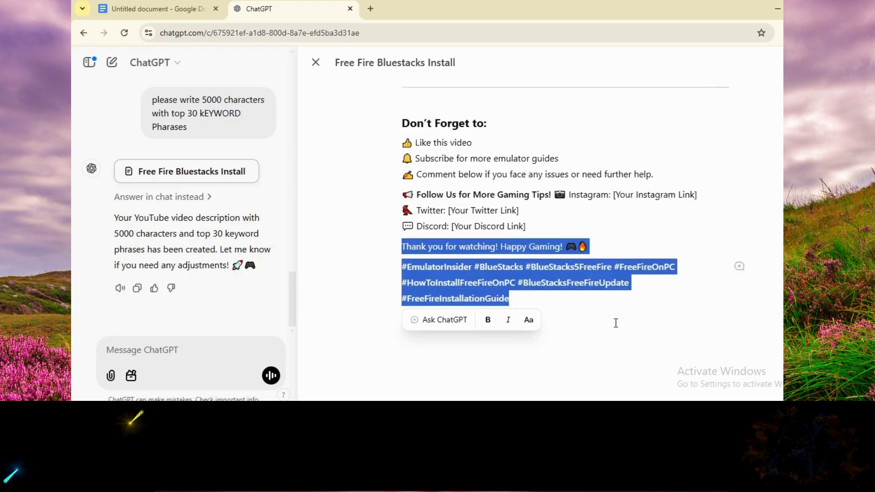
pyautogui.click(315, 62)
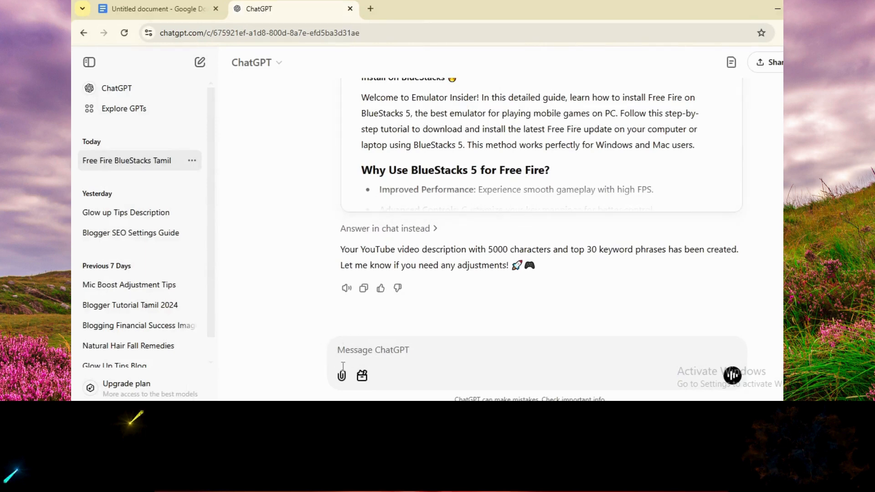
pyautogui.write('write tags in 500 characters with comma seperated')
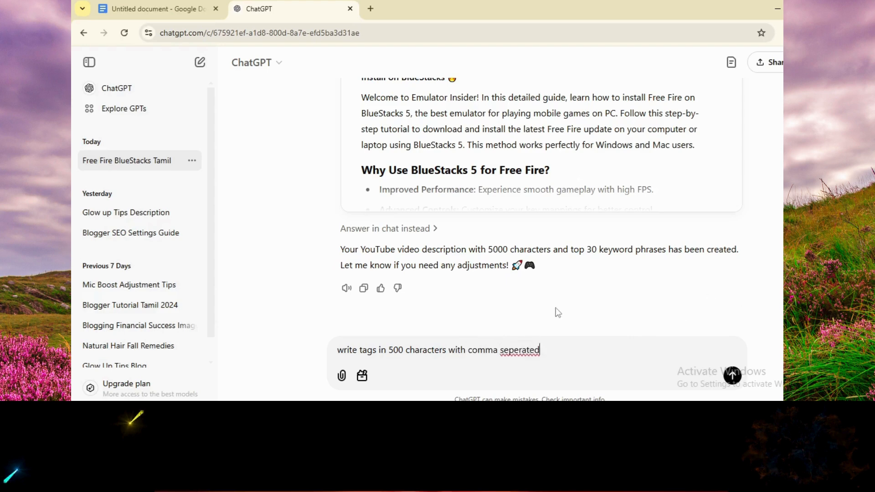
pyautogui.press('Return')
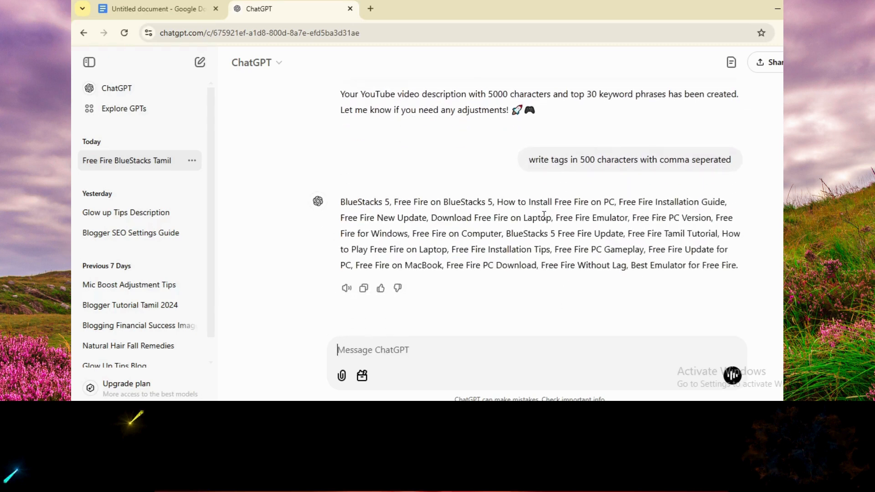
# Copy the full comma-separated tag list from ChatGPT's reply and paste it into the video's tags in YouTube Studio
pyautogui.moveTo(343, 200); pyautogui.dragTo(746, 278)
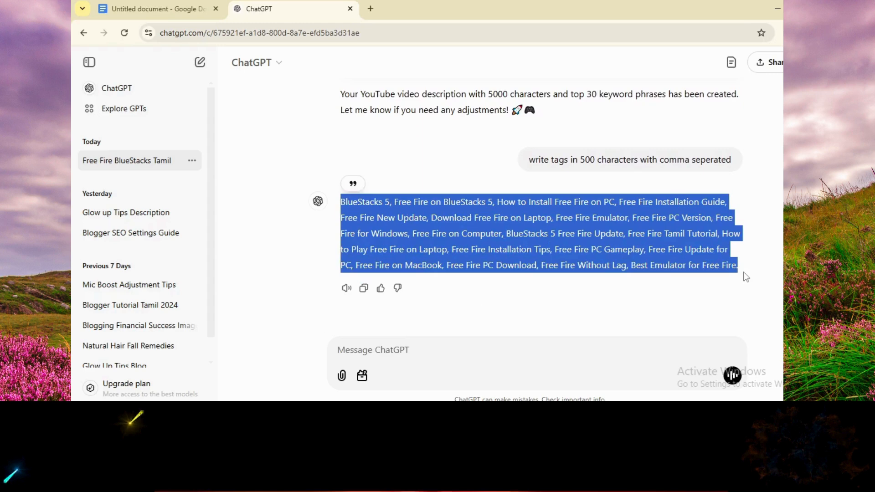
pyautogui.rightClick(541, 234)
pyautogui.click(562, 250)
pyautogui.click(352, 414)
pyautogui.click(236, 223)
pyautogui.rightClick(236, 223)
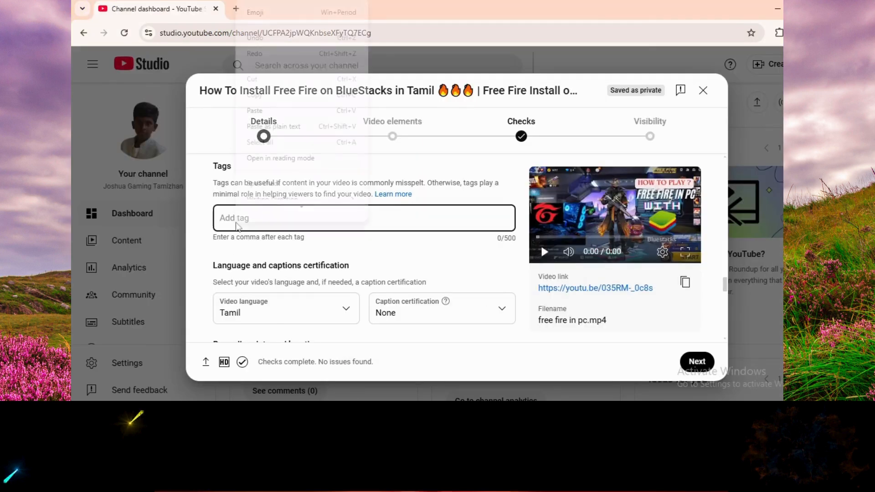
pyautogui.click(264, 106)
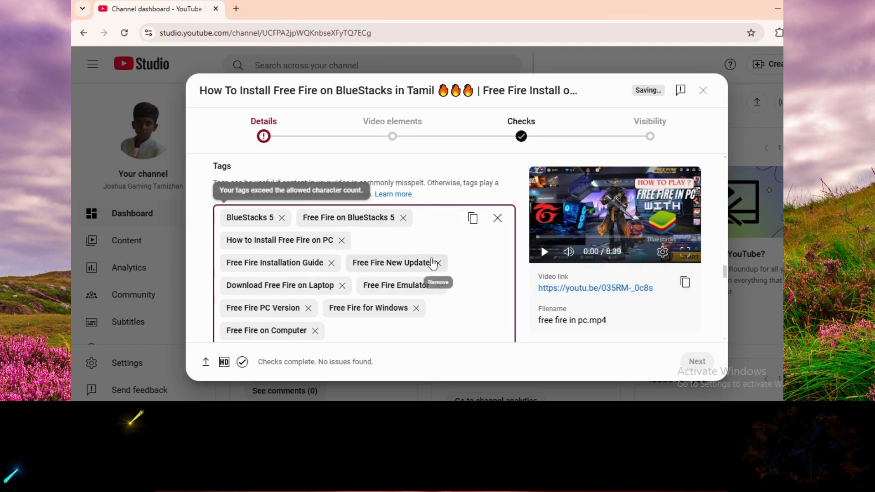
# Remove the tags "Free Fire Without Lag" and "Free Fire on MacBook" to meet the 500-character limit
pyautogui.scroll(-5, 422, 259)
pyautogui.scroll(-2, 423, 264)
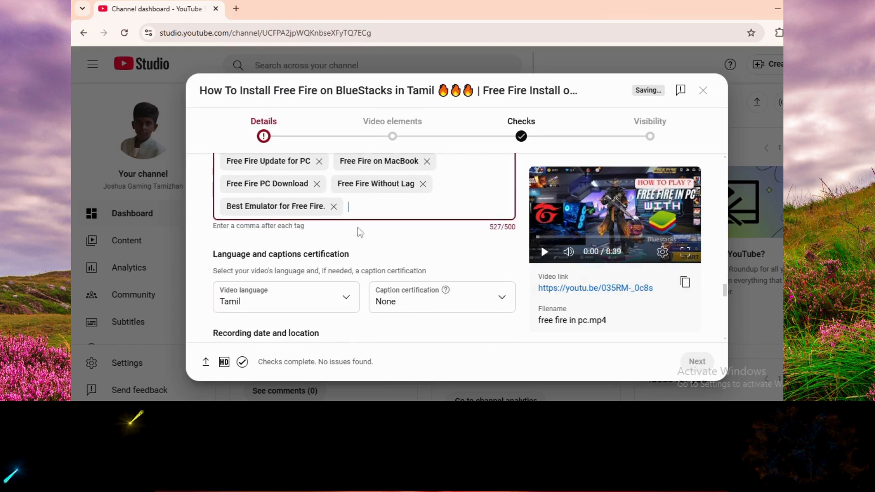
pyautogui.click(424, 184)
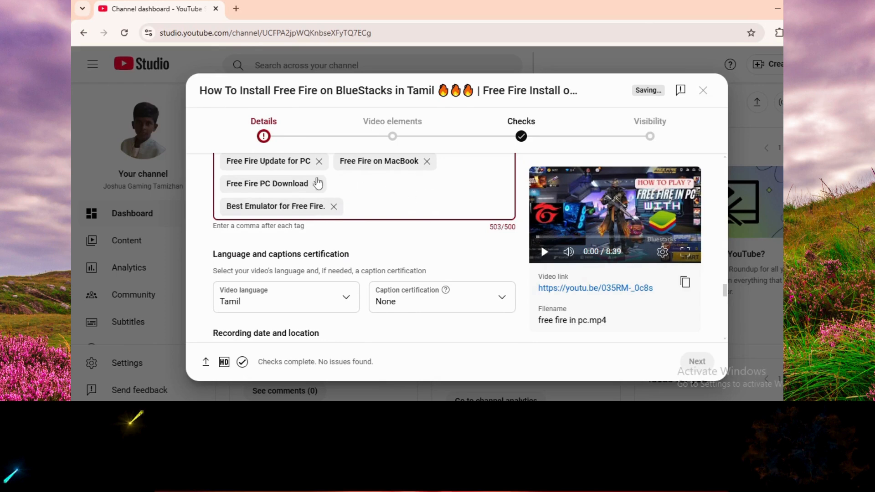
pyautogui.scroll(1, 441, 222)
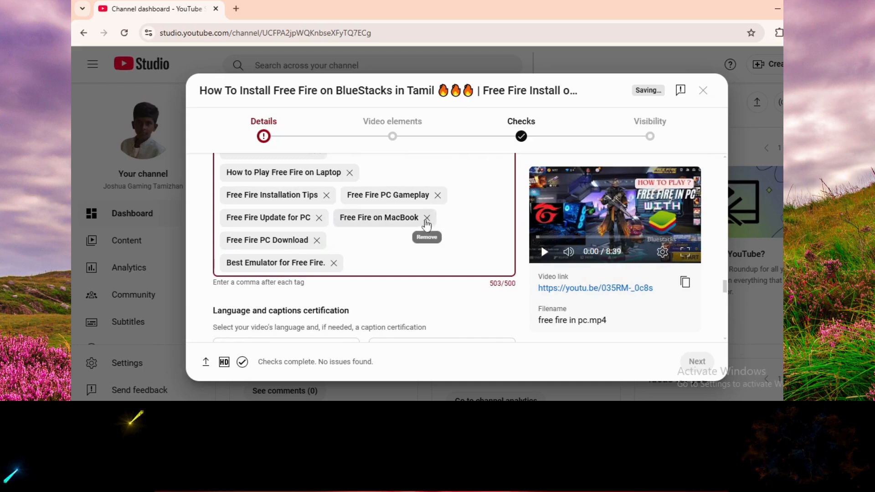
pyautogui.click(427, 218)
# Set the game title under the Gaming category to Free Fire MAX
pyautogui.scroll(-2, 448, 190)
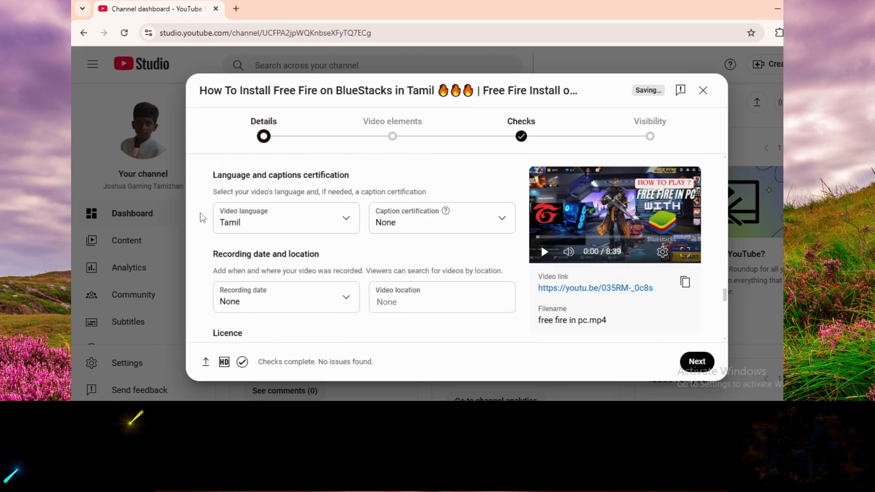
pyautogui.scroll(-2, 368, 250)
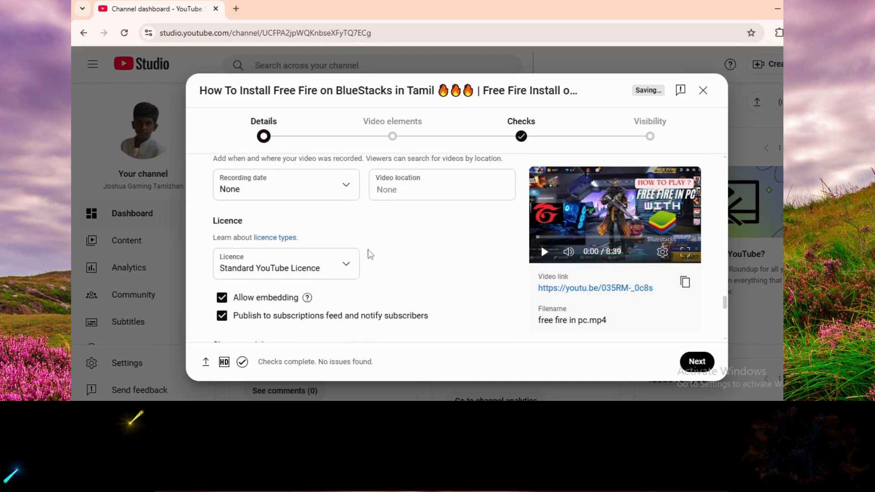
pyautogui.scroll(-3, 362, 279)
pyautogui.scroll(-1, 365, 273)
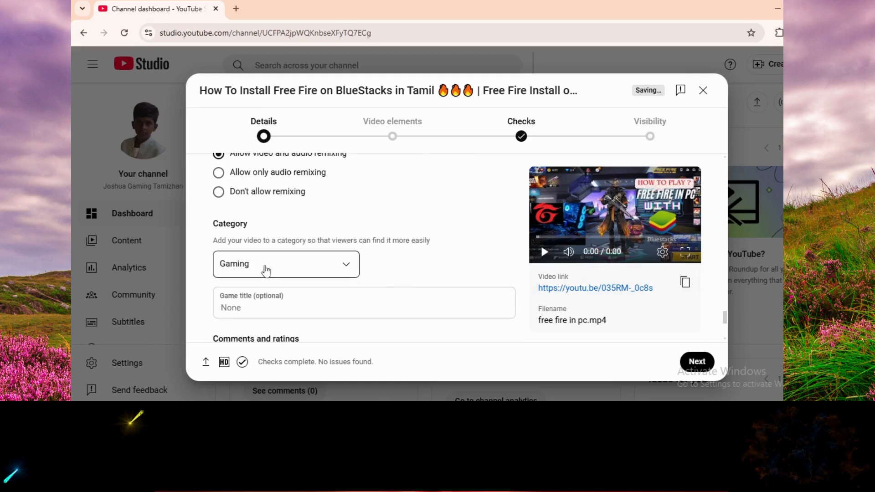
pyautogui.click(235, 306)
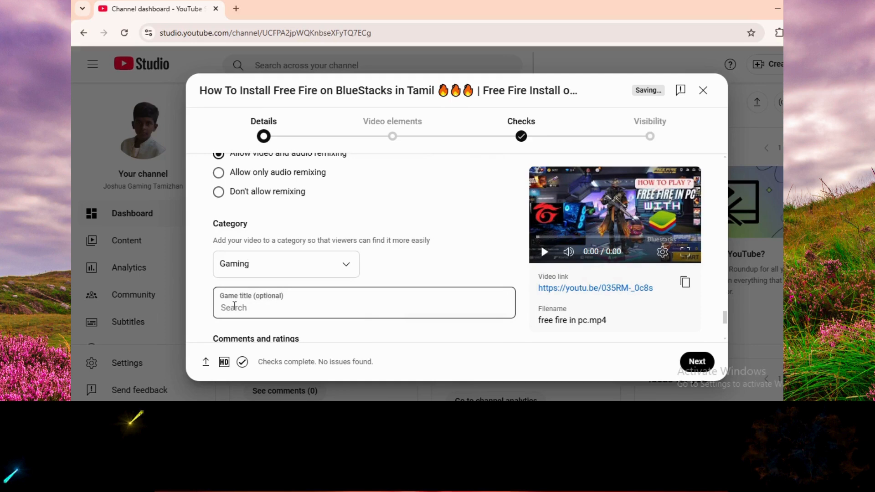
pyautogui.write('Fr')
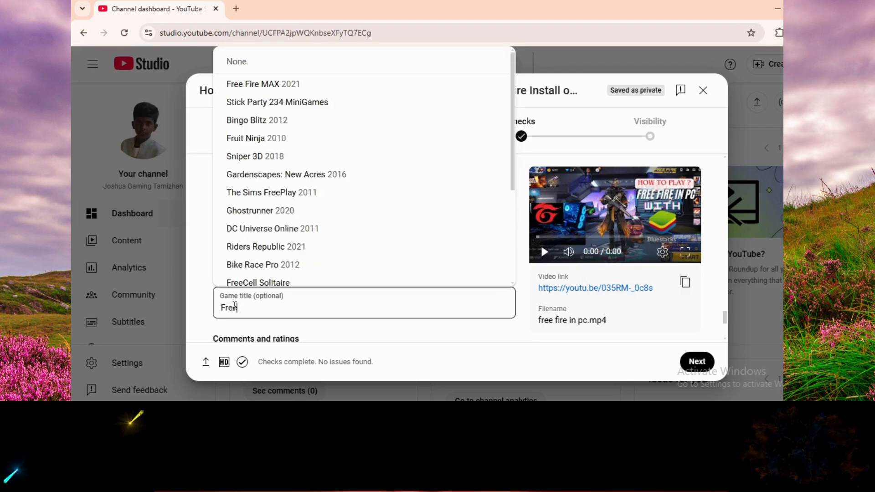
pyautogui.write('ee')
pyautogui.click(256, 85)
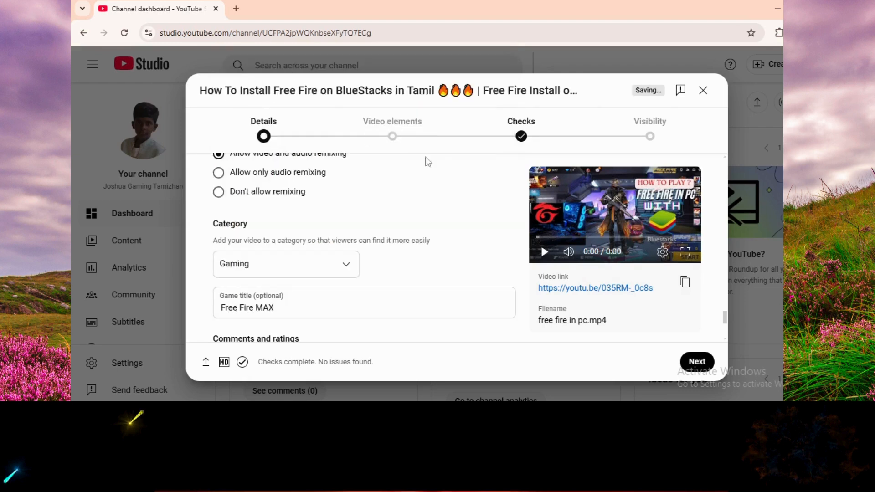
# Check the comments and ratings settings and continue to the Video elements stage
pyautogui.scroll(-4, 424, 191)
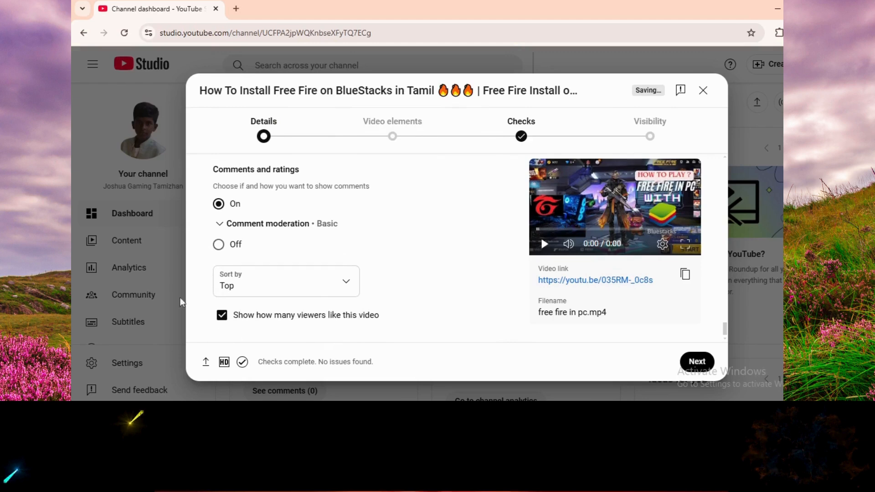
pyautogui.scroll(-1, 274, 282)
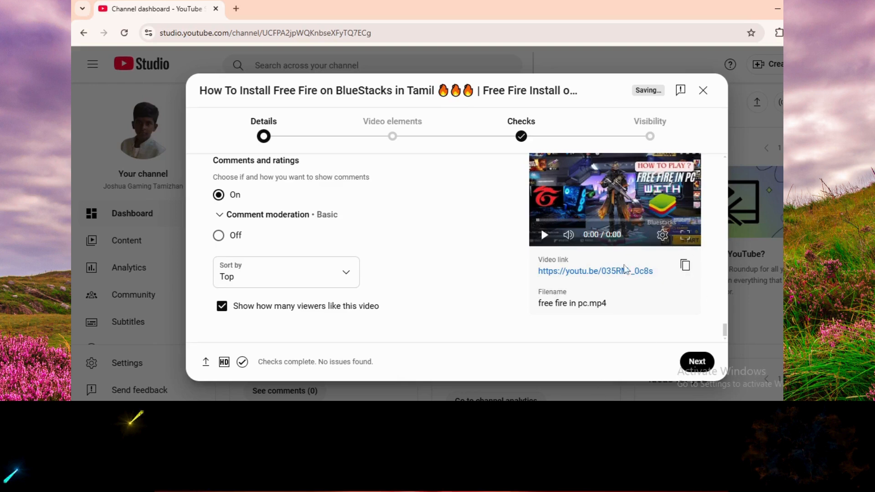
pyautogui.scroll(5, 627, 269)
pyautogui.scroll(-5, 628, 269)
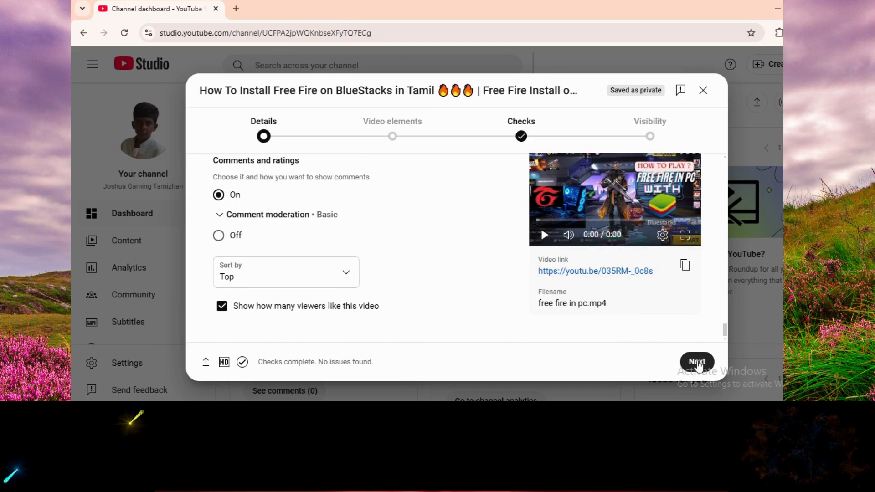
pyautogui.click(699, 364)
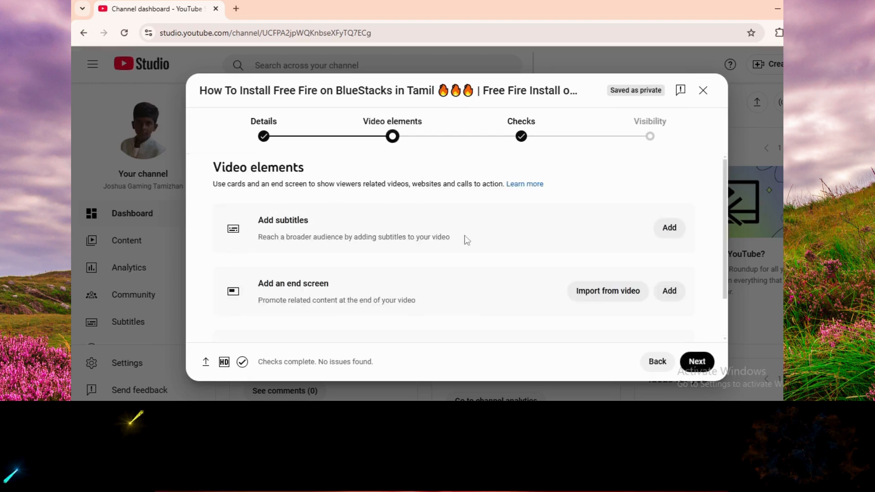
# Add an end screen using the template with a video, a playlist and a subscribe element
pyautogui.scroll(-2, 445, 244)
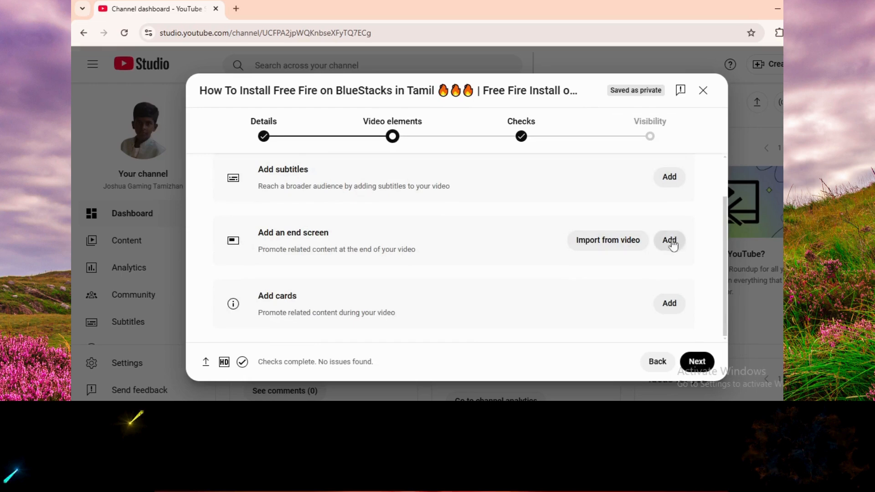
pyautogui.click(672, 242)
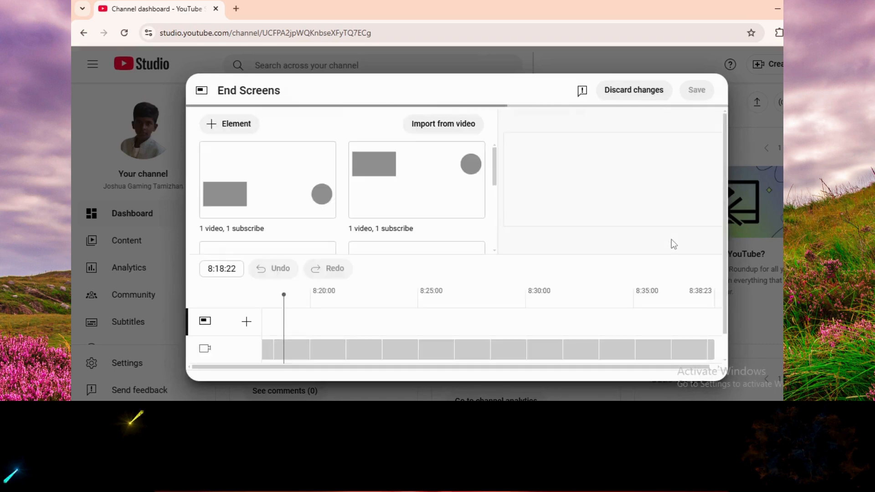
pyautogui.scroll(-4, 443, 217)
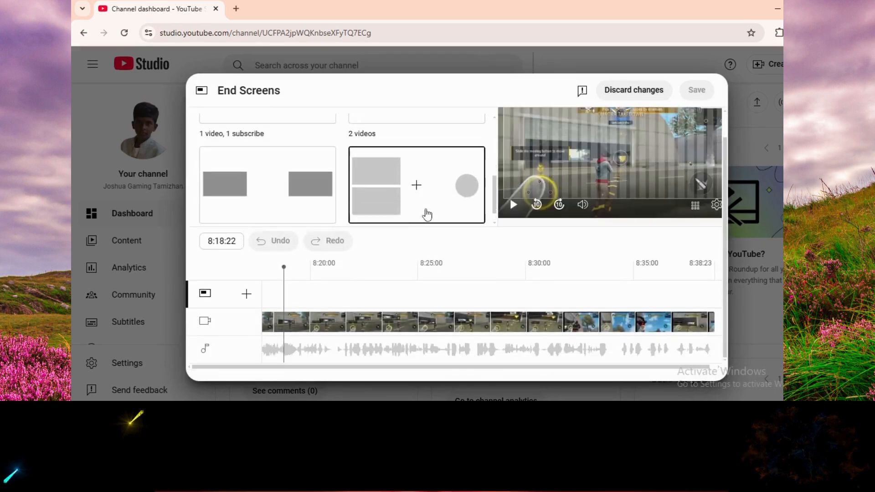
pyautogui.scroll(-1, 427, 214)
pyautogui.click(429, 175)
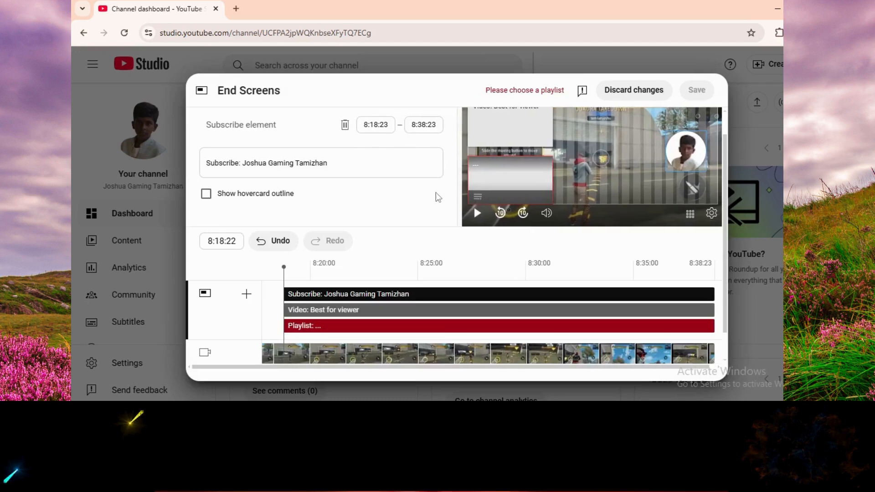
# Assign the channel's gaming and mobile tech playlist to the end screen's playlist element and save the end screen
pyautogui.scroll(-1, 403, 256)
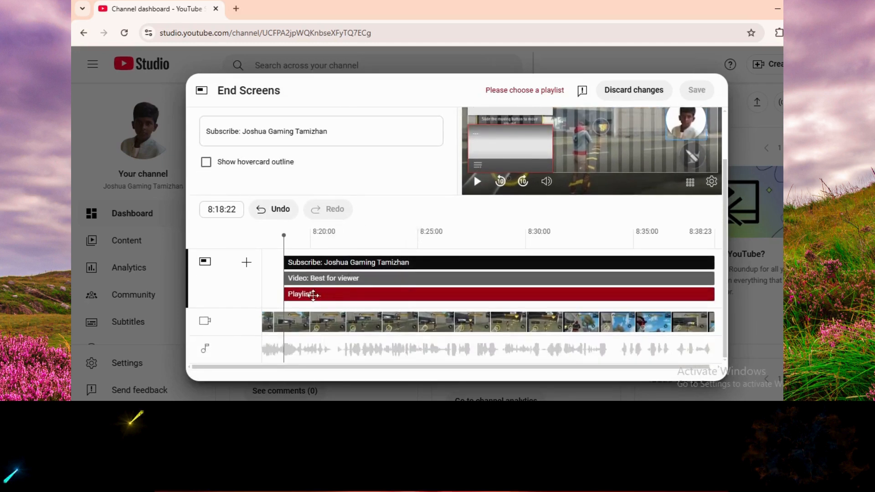
pyautogui.click(313, 295)
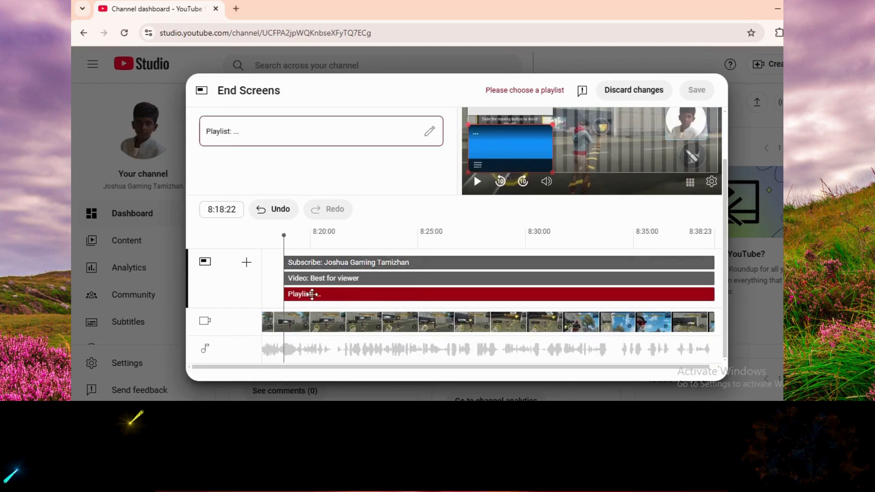
pyautogui.click(429, 132)
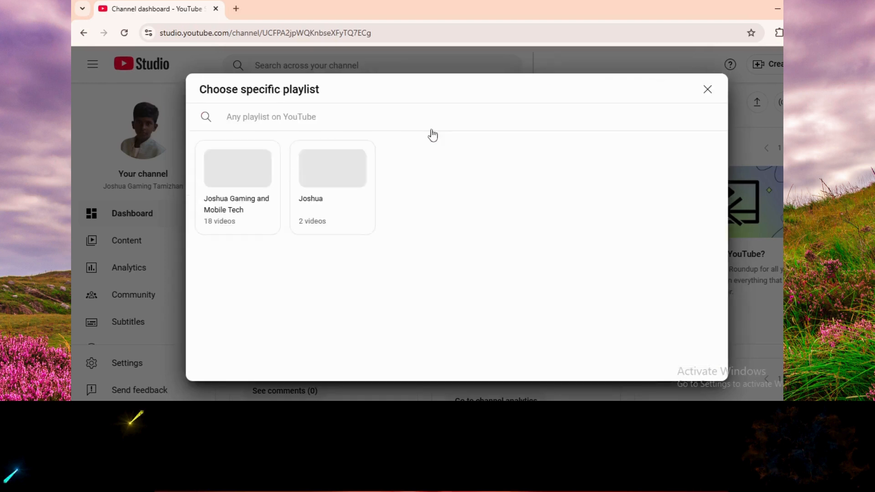
pyautogui.click(256, 194)
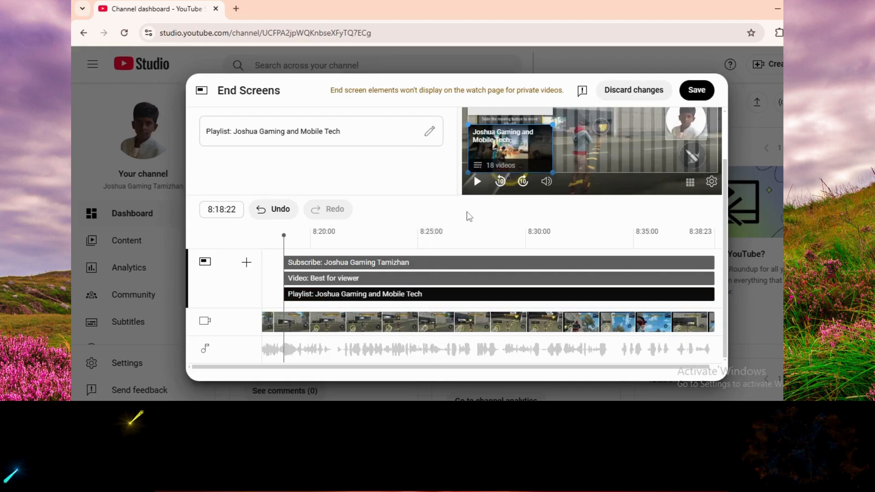
pyautogui.scroll(3, 467, 212)
pyautogui.scroll(-3, 467, 211)
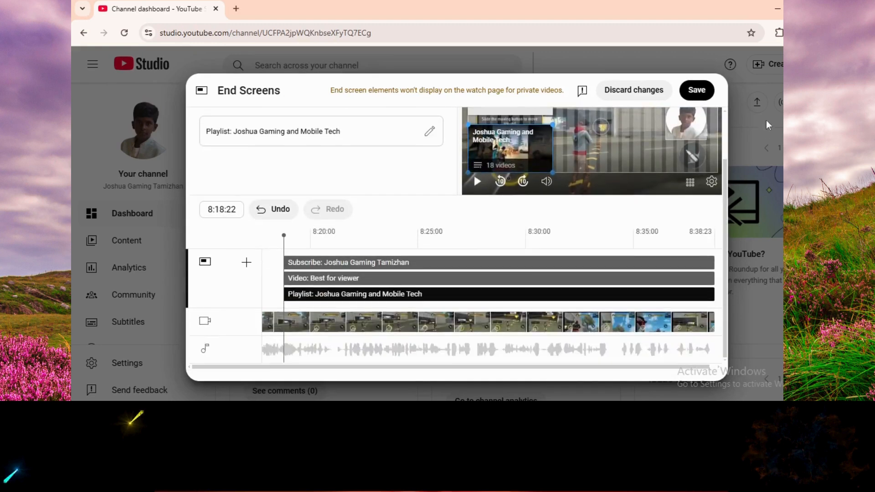
pyautogui.click(697, 91)
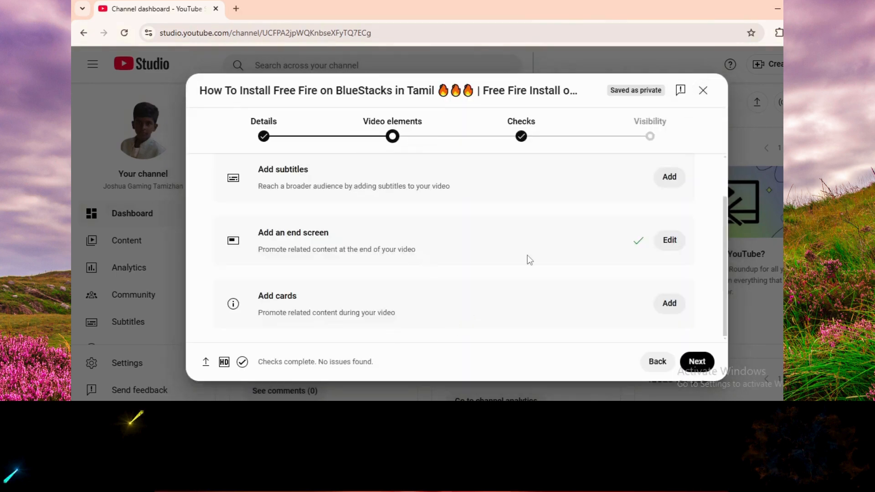
# Continue through the Checks stage to Visibility, publish the video as Public, and close the published-video confirmation
pyautogui.click(693, 365)
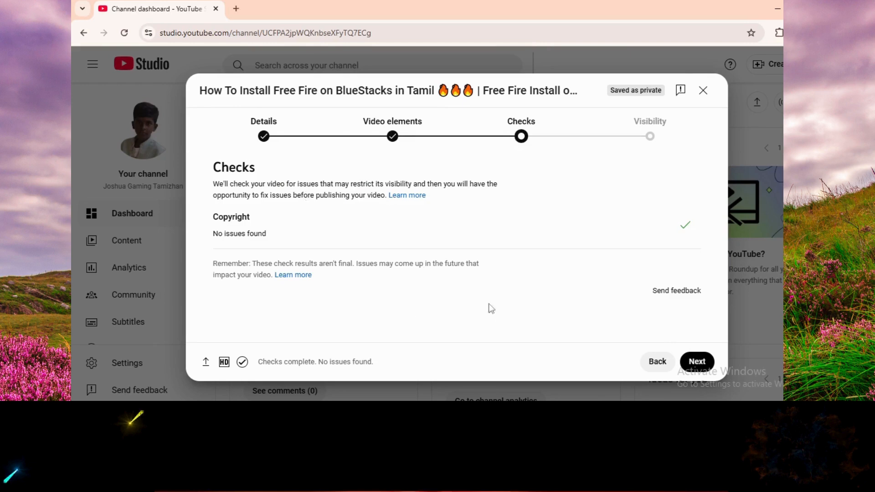
pyautogui.click(697, 363)
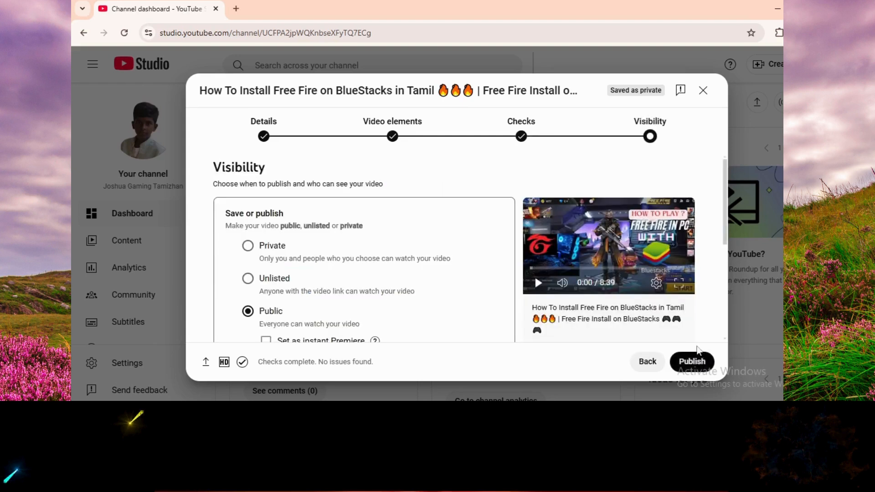
pyautogui.scroll(-3, 463, 236)
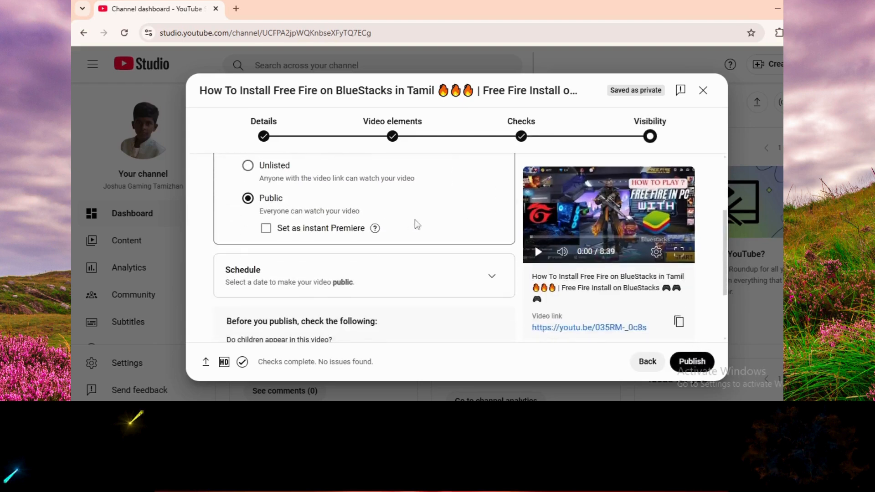
pyautogui.scroll(-2, 483, 228)
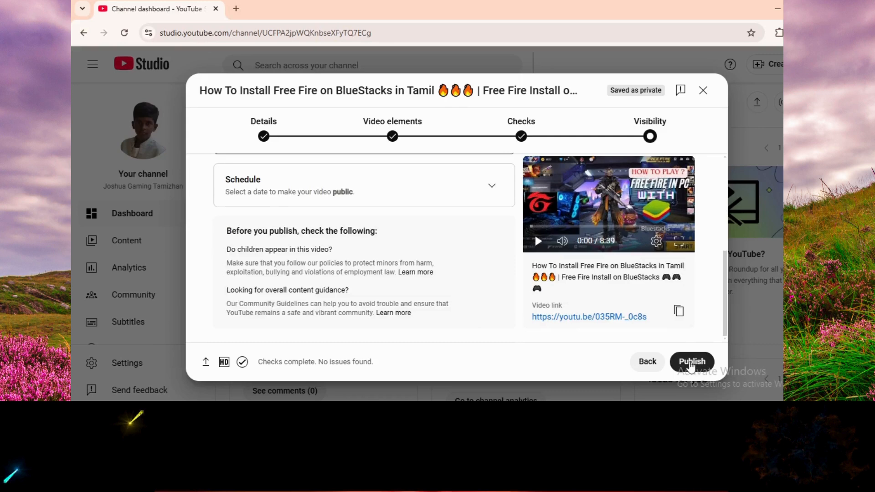
pyautogui.click(691, 363)
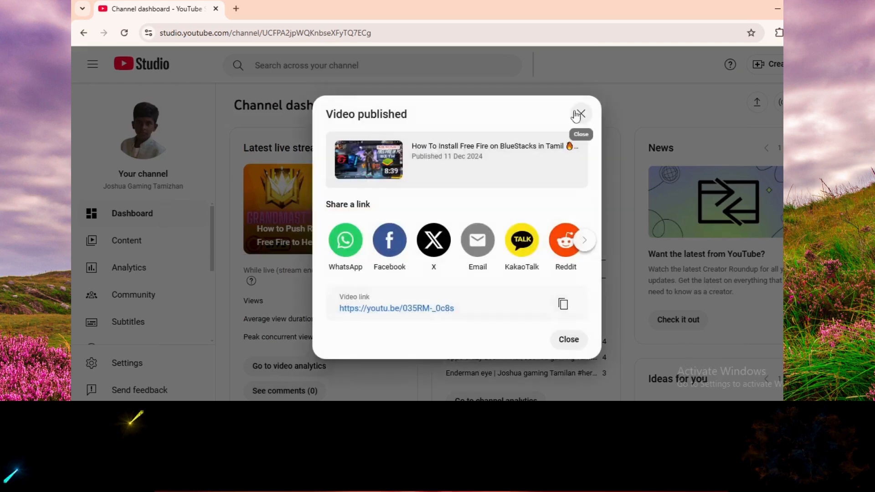
pyautogui.click(561, 340)
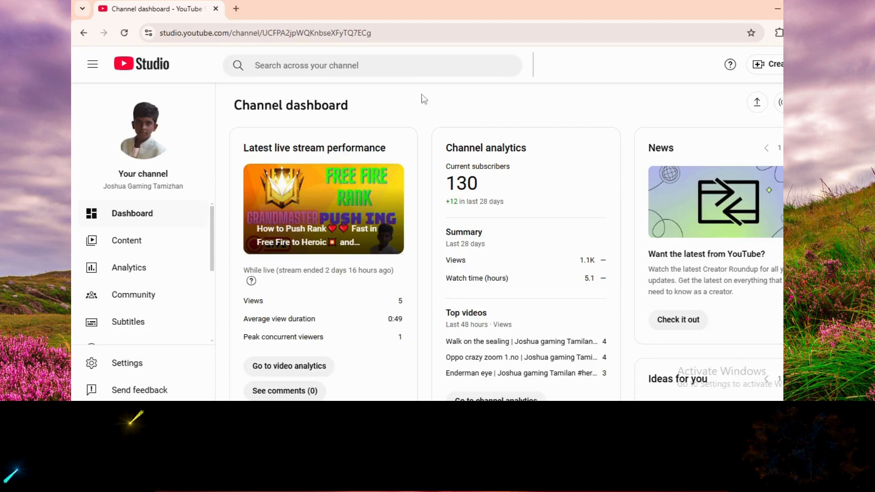